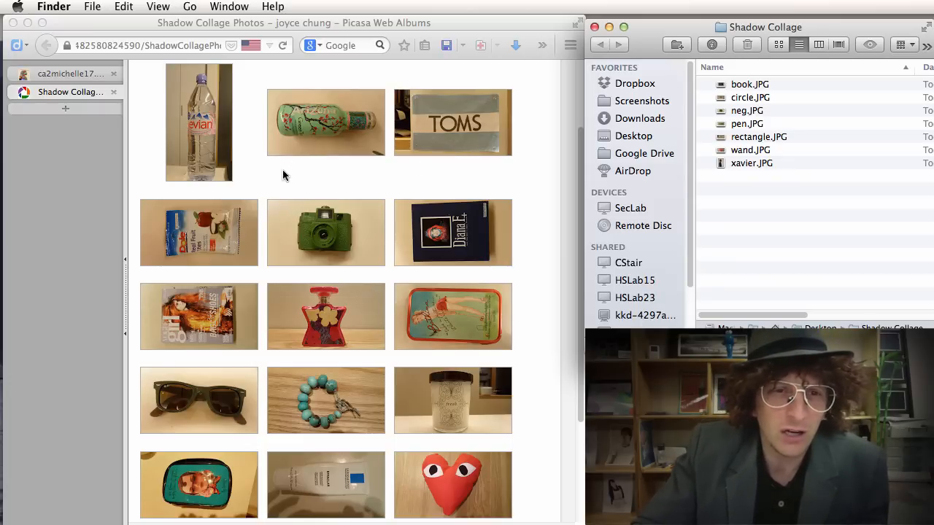
Create a new document from the International Paper A4 preset at 300 ppi.
scroll(368, 208, "up", 2)
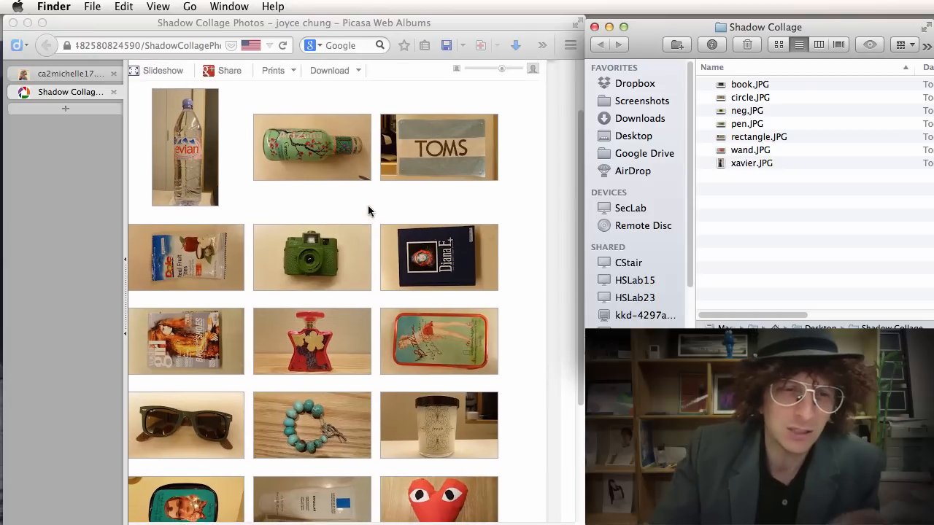
scroll(369, 210, "up", 1)
scroll(369, 211, "left", 1)
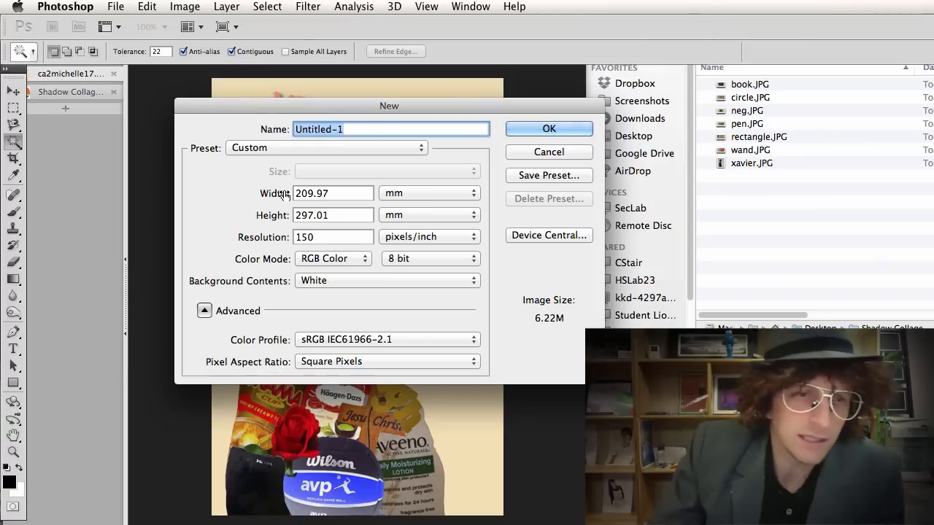
left_click(334, 147)
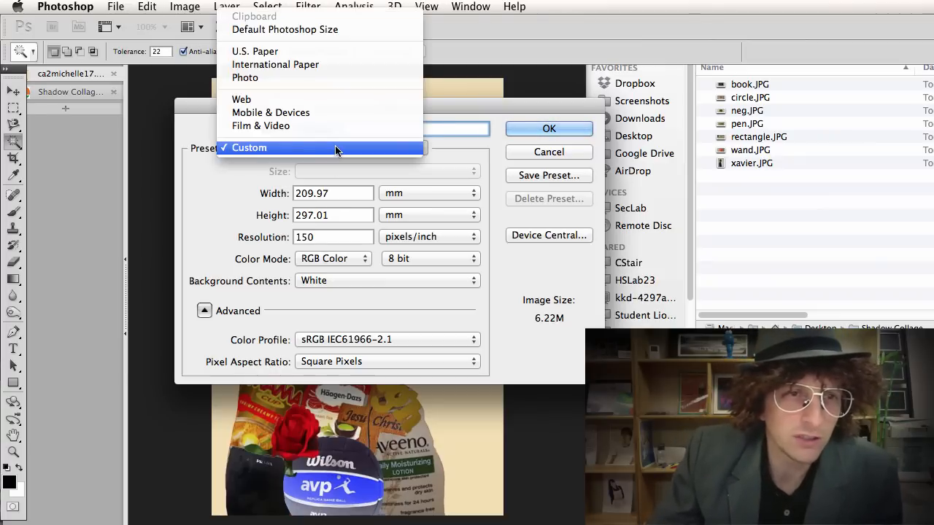
left_click(334, 64)
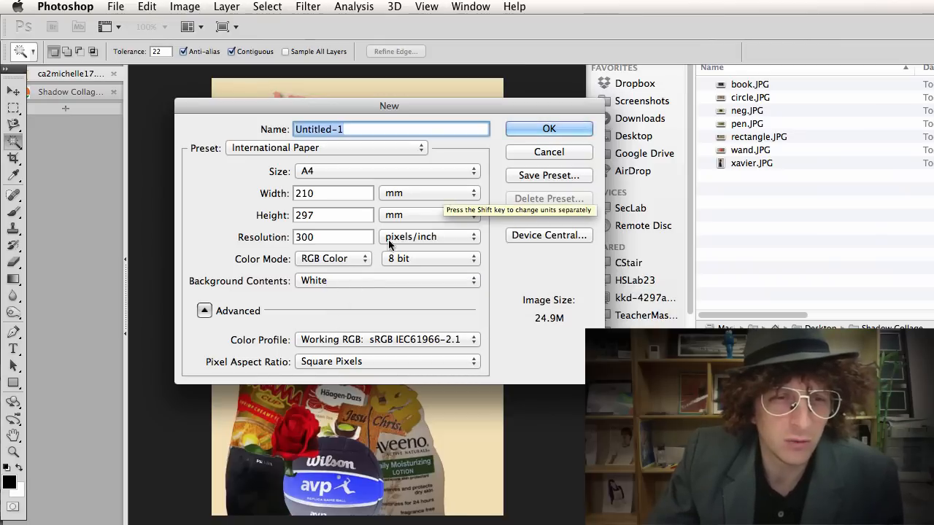
left_click(530, 131)
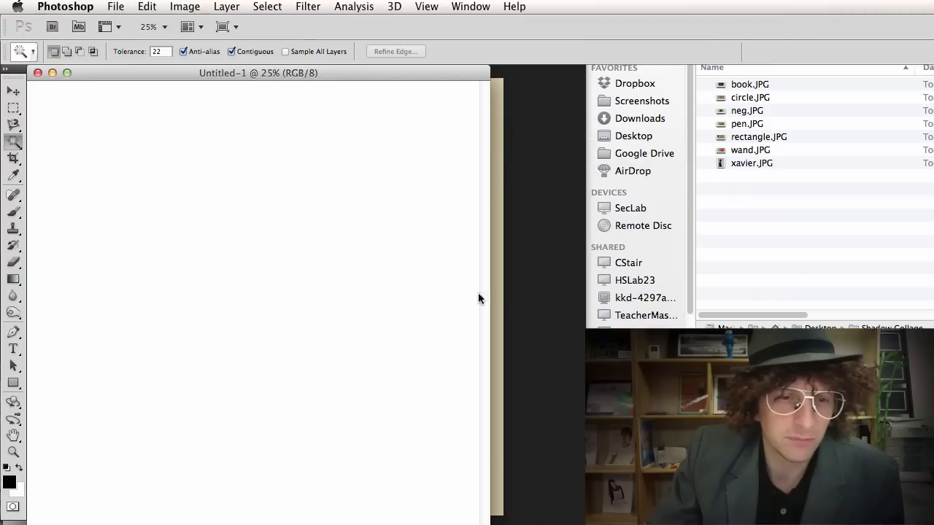
Enlarge the document window and set the canvas zoom to 10%.
left_click_drag(491, 524, 517, 523)
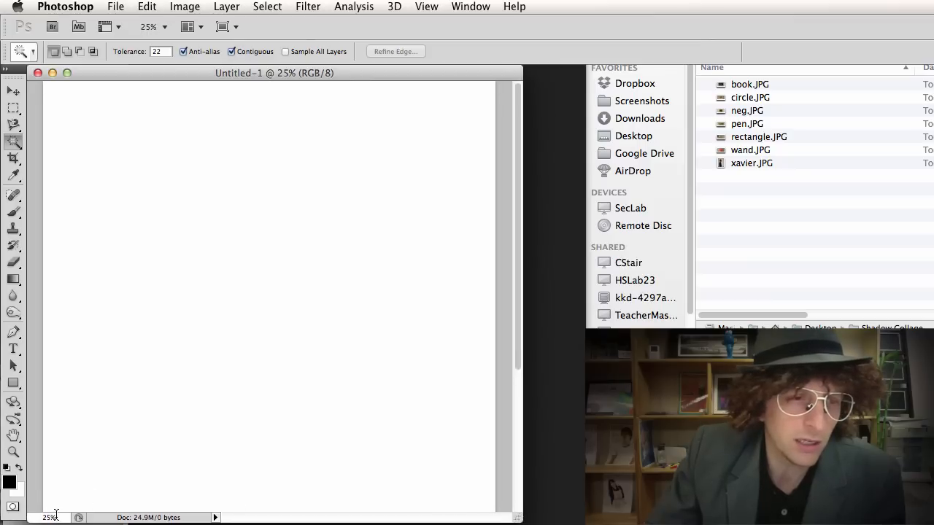
left_click(55, 515)
type("1")
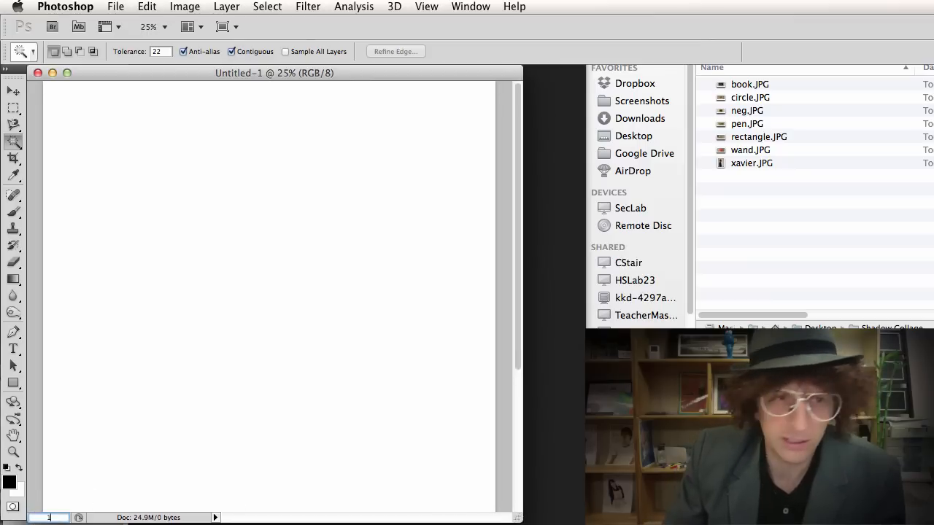
type("0")
key("Return")
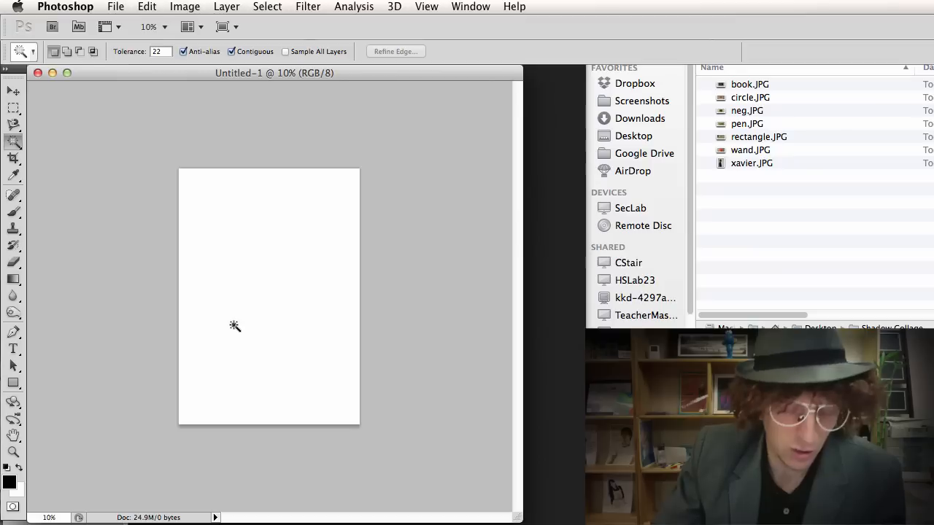
scroll(238, 316, "up", 5)
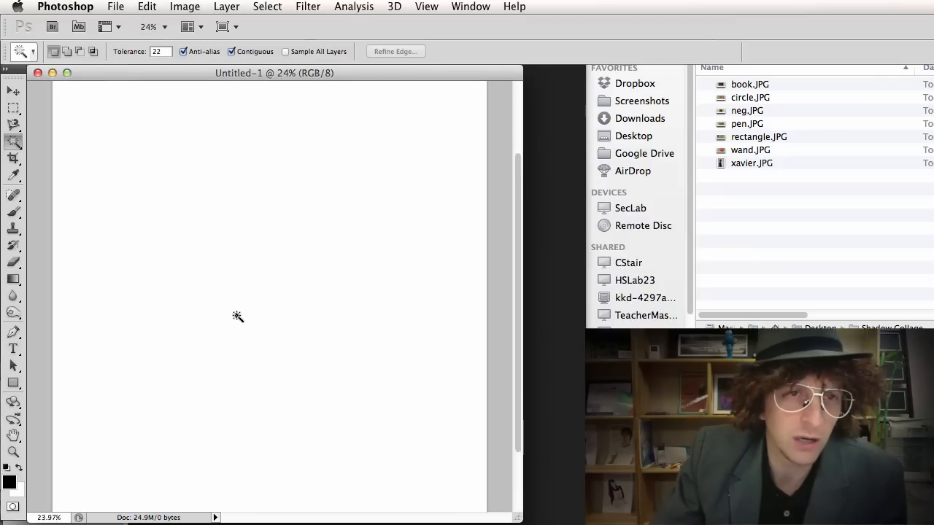
scroll(237, 316, "down", 3)
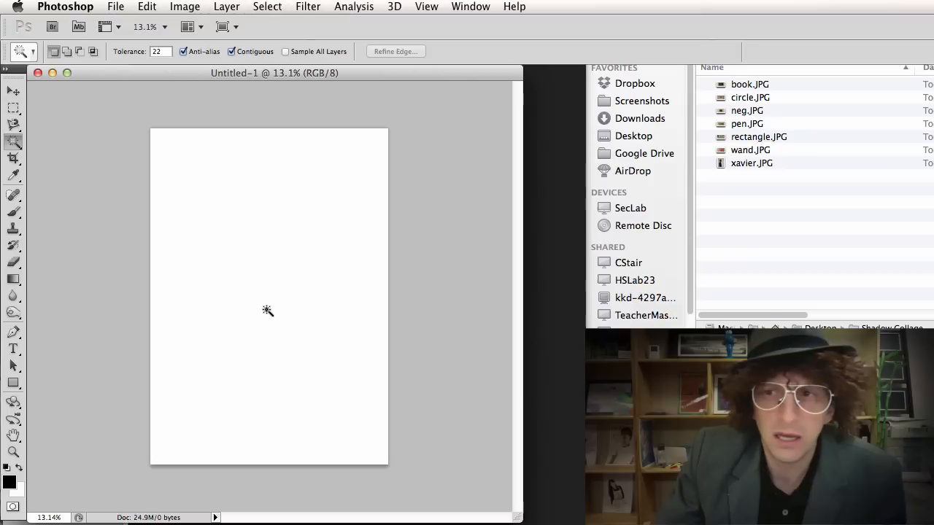
Preview xavier.JPG in Quick Look, then drag it onto the Photoshop Dock icon.
left_click(751, 186)
left_click(735, 165)
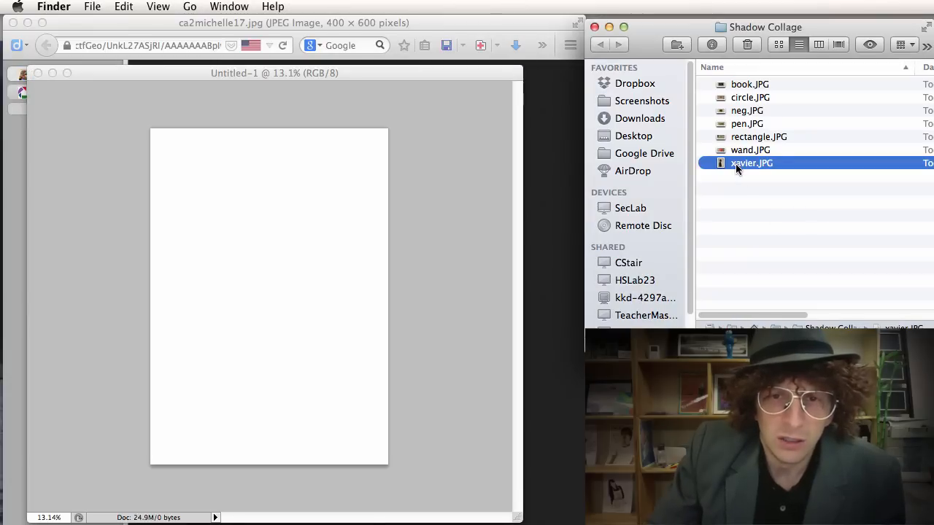
key("space")
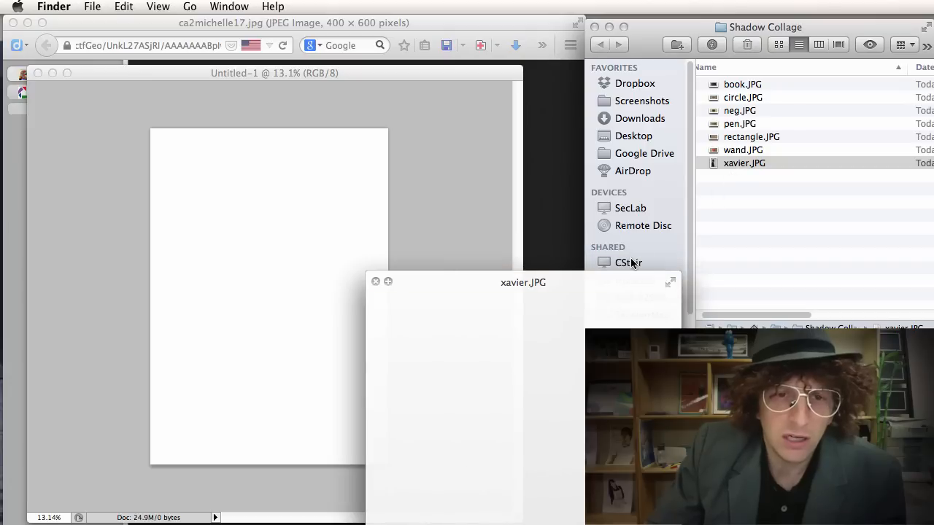
key("space")
left_click(747, 166)
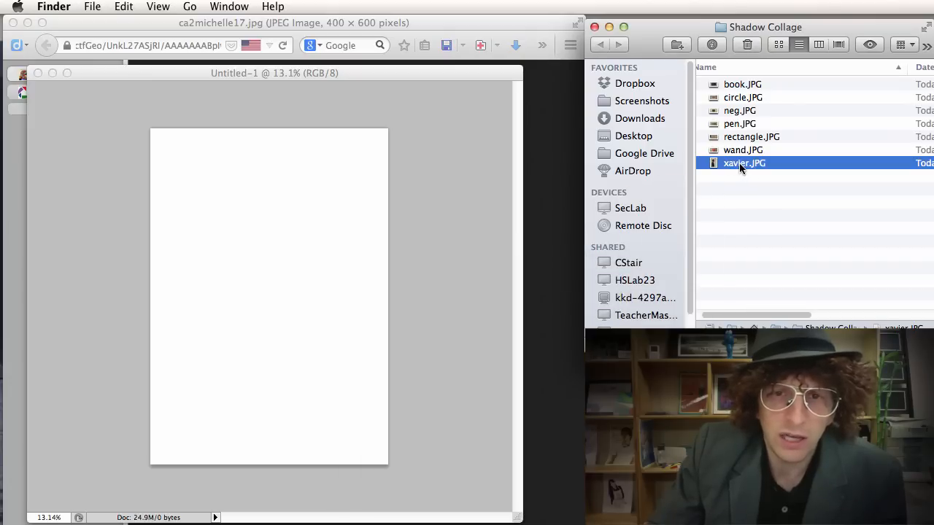
left_click_drag(739, 162, 23, 483)
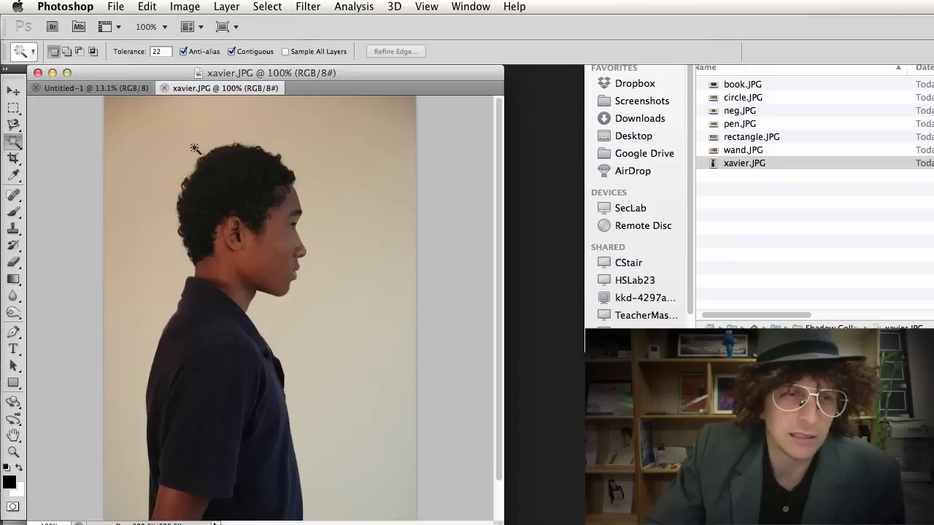
Raise the photo's Exposure slider to lighten the background of xavier.JPG.
left_click(201, 8)
mouse_move(203, 51)
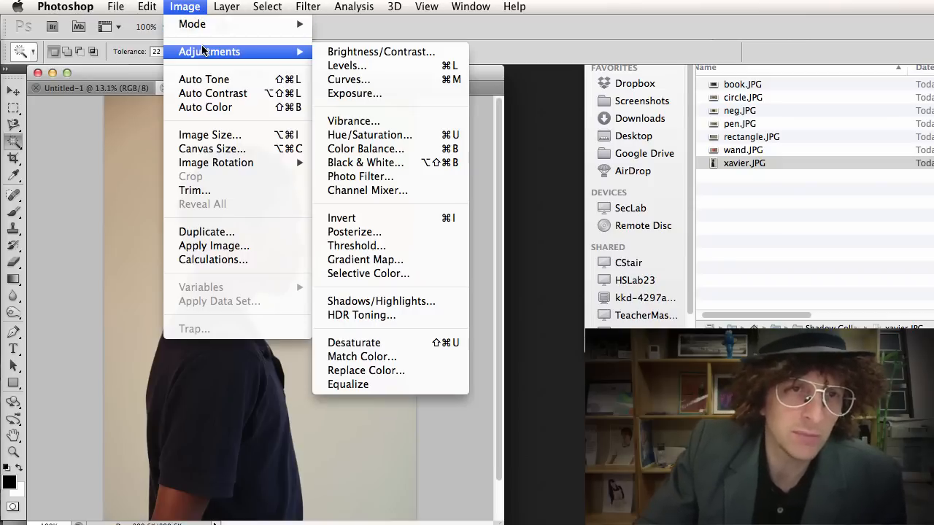
left_click(374, 94)
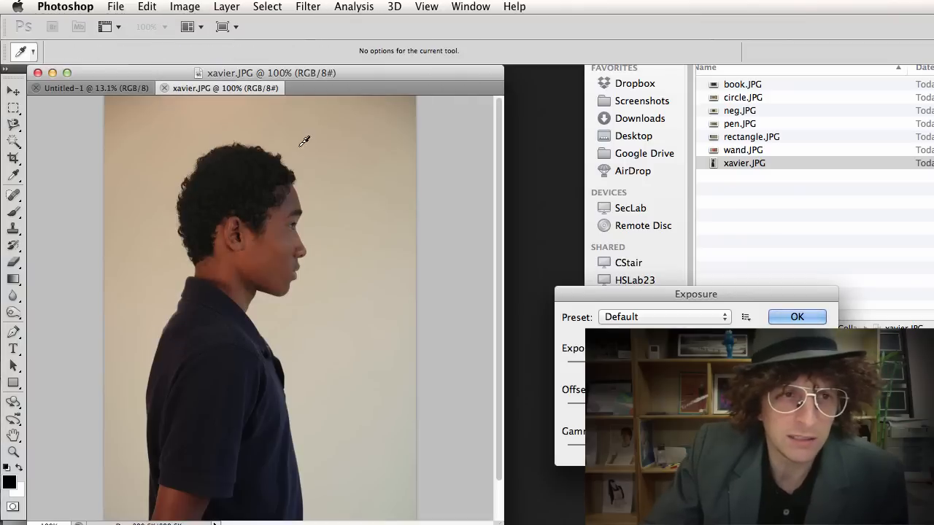
left_click_drag(659, 362, 674, 362)
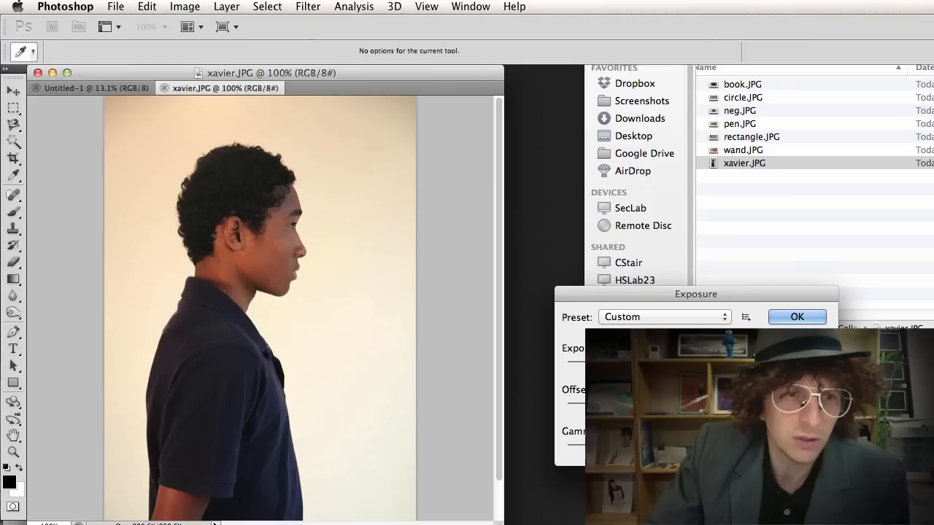
left_click(807, 318)
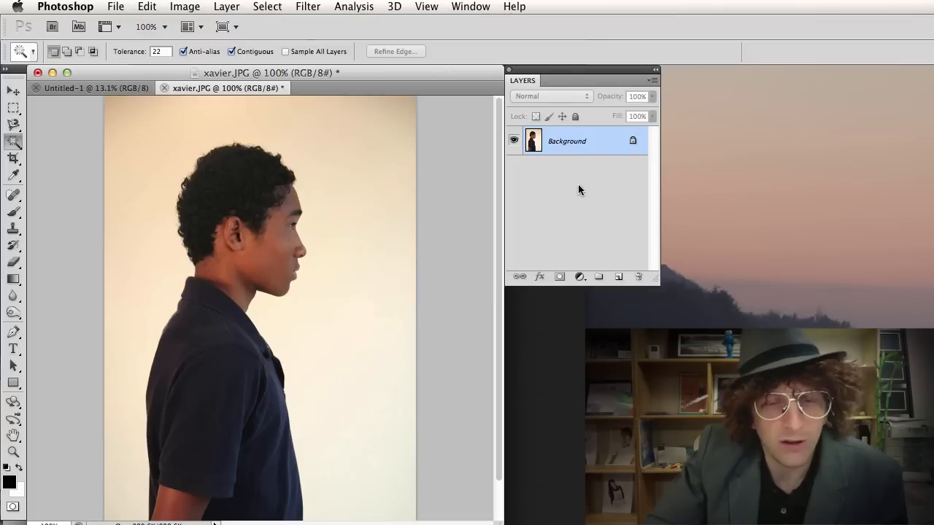
Convert the Background layer into a regular layer named 'Shadow'.
double_click(591, 143)
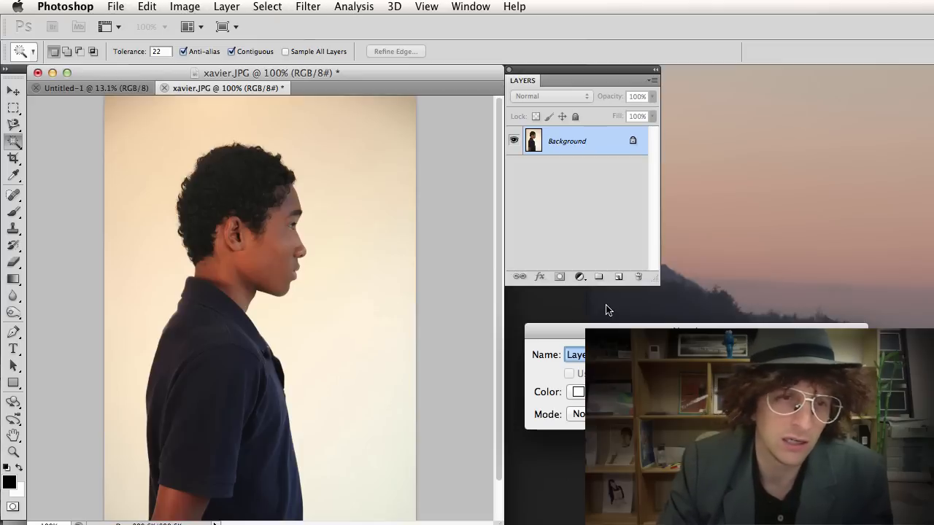
type("Shad")
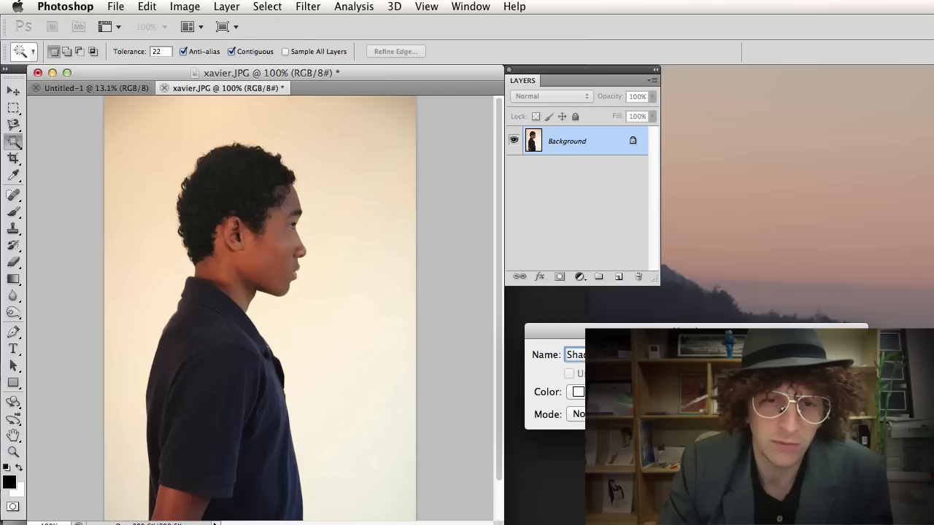
type("ow")
key("Return")
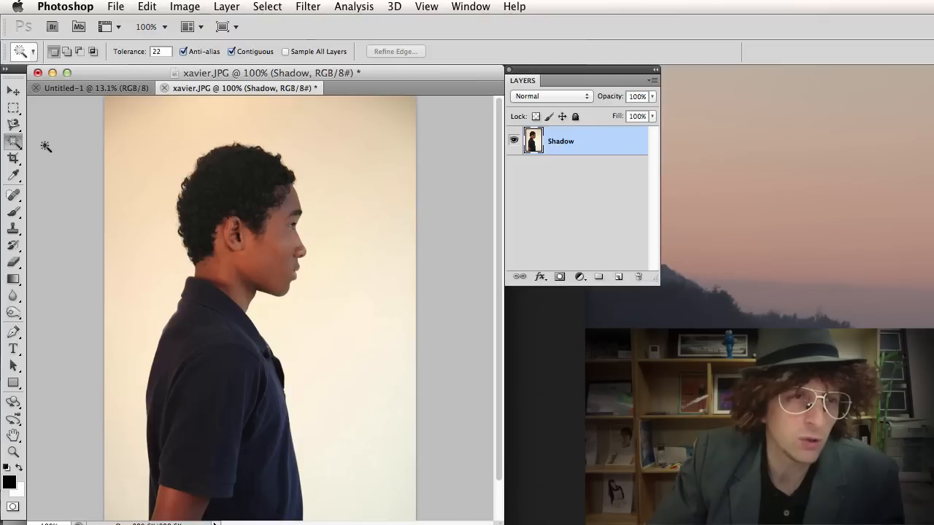
Switch to the Magnetic Lasso Tool from the lasso tool flyout.
left_click(14, 143)
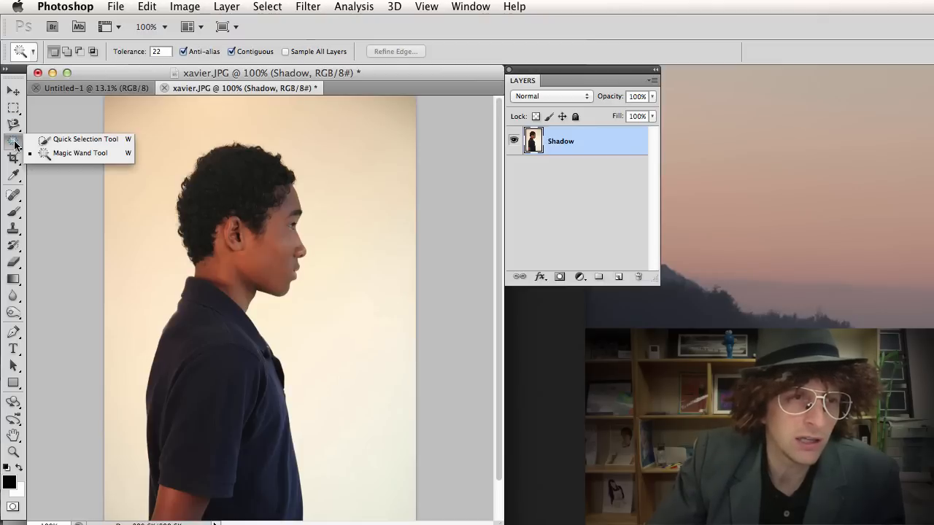
left_click(15, 126)
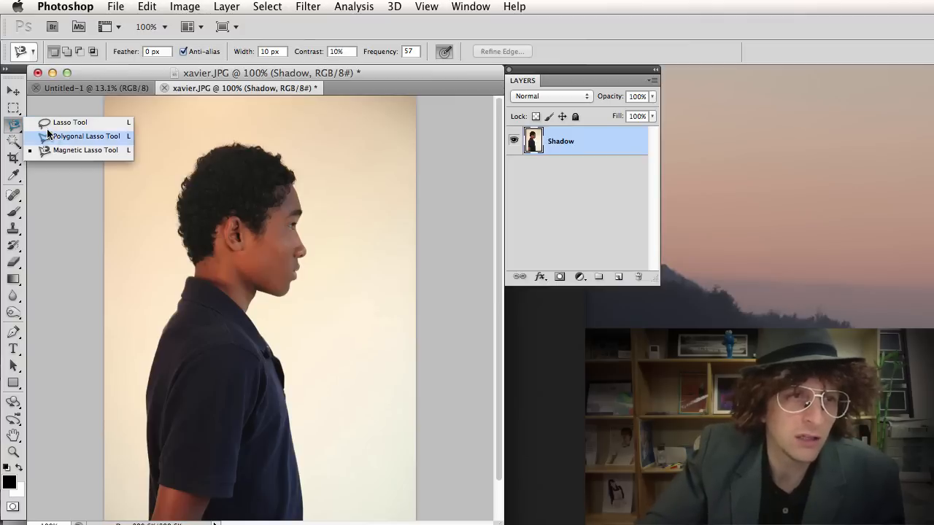
left_click(55, 150)
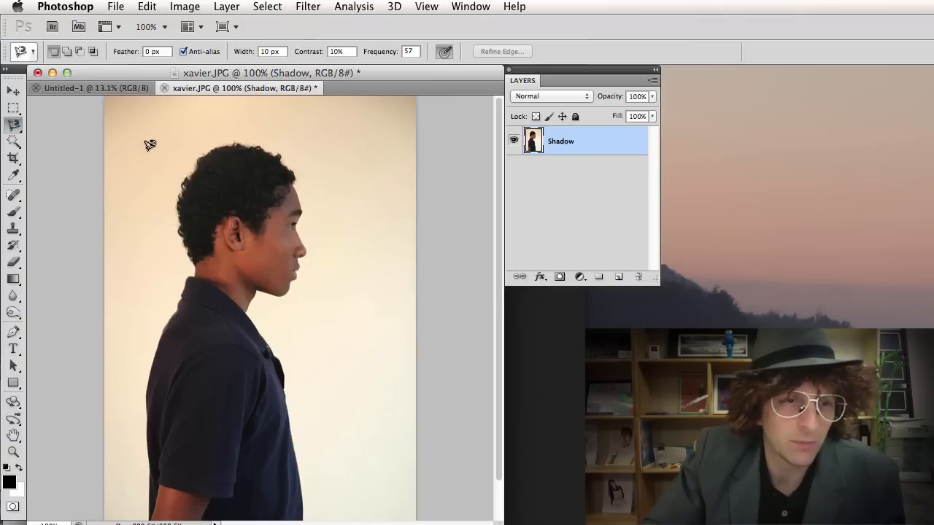
scroll(150, 144, "down", 2)
scroll(185, 145, "up", 2)
scroll(188, 147, "down", 2)
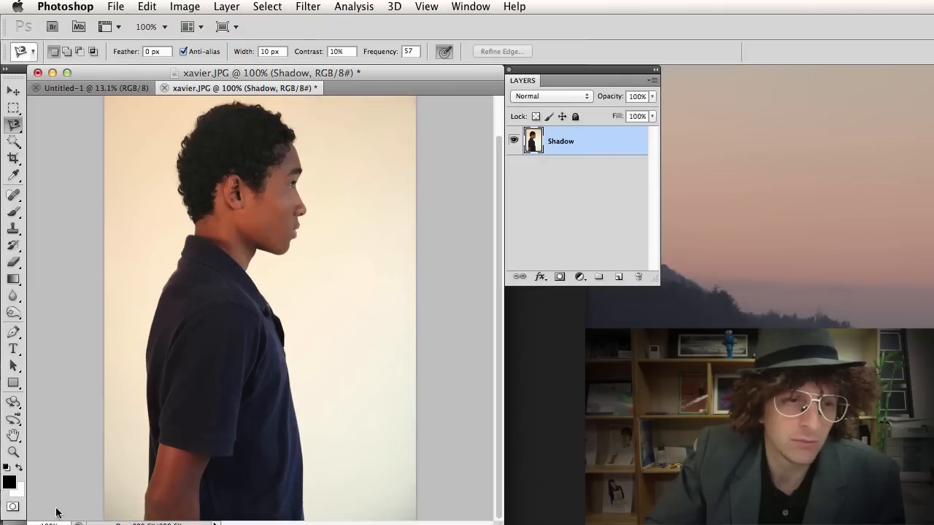
scroll(218, 340, "down", 3)
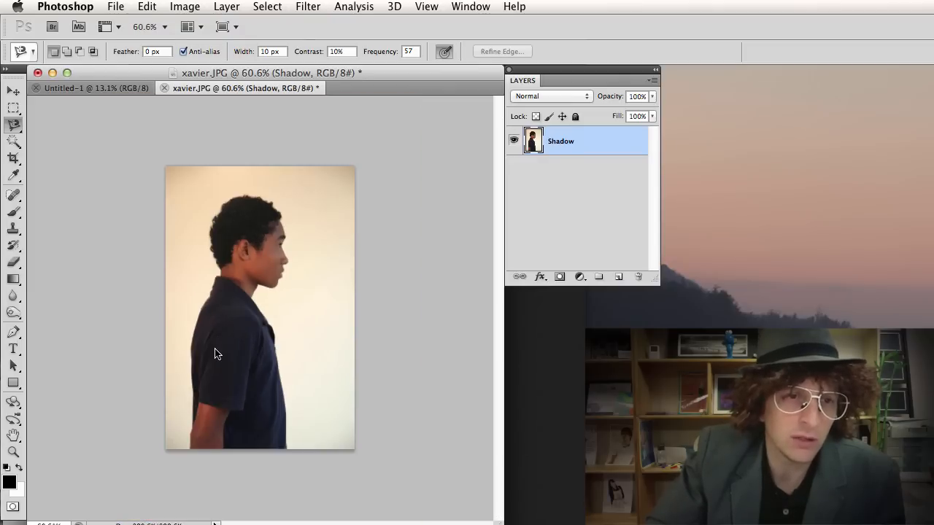
scroll(215, 354, "up", 3)
scroll(215, 354, "down", 3)
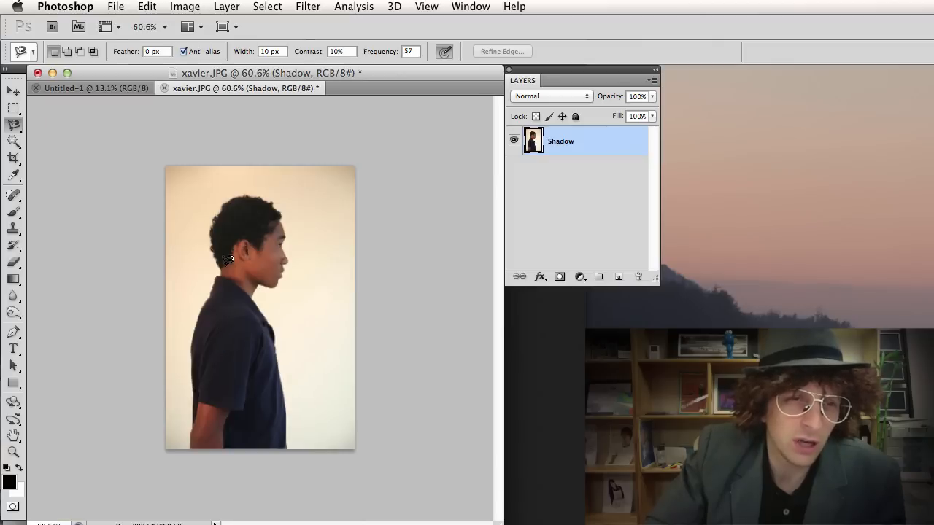
Trace from the hair top down the profile past the nose, deleting two stray points.
left_click(242, 194)
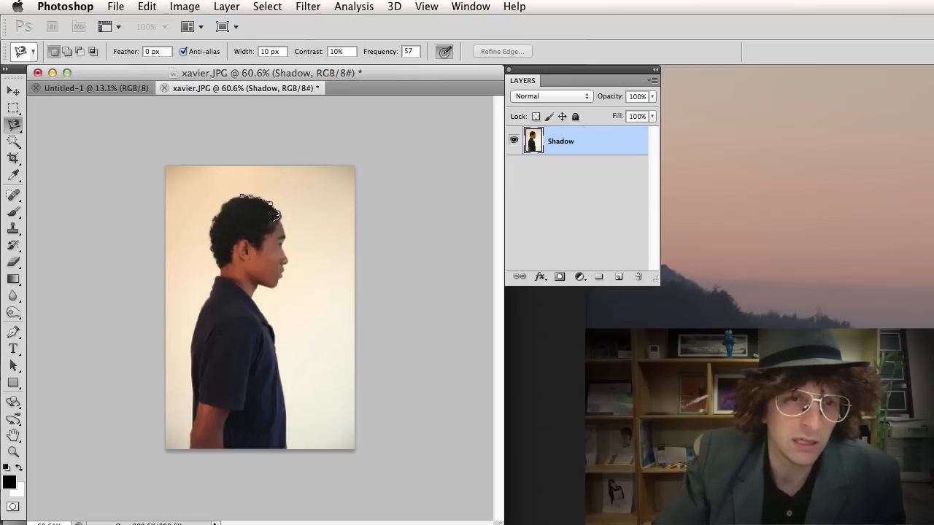
scroll(275, 216, "up", 3)
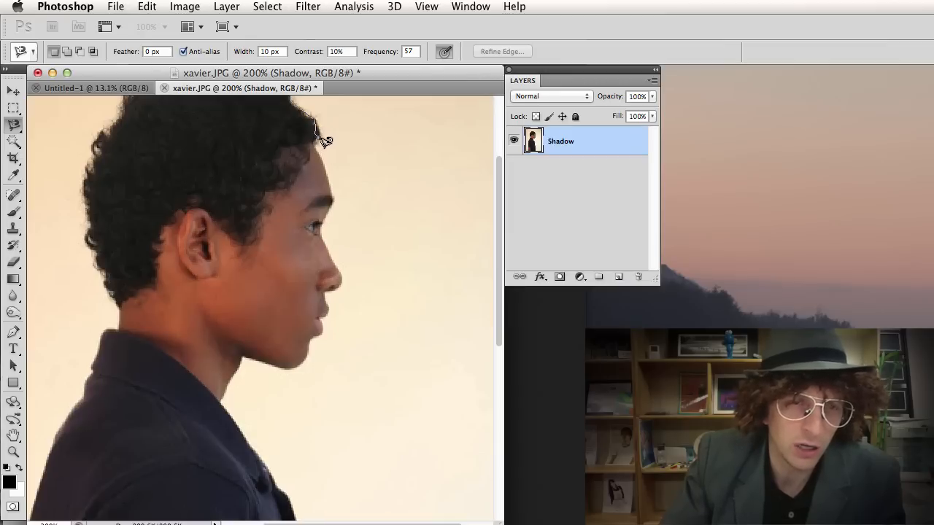
scroll(325, 141, "up", 2)
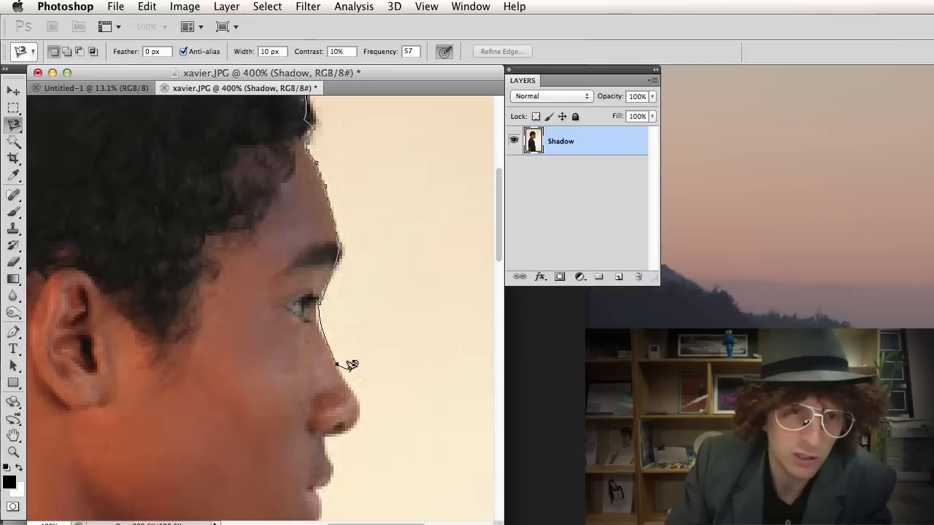
key("BackSpace")
key("BackSpace")
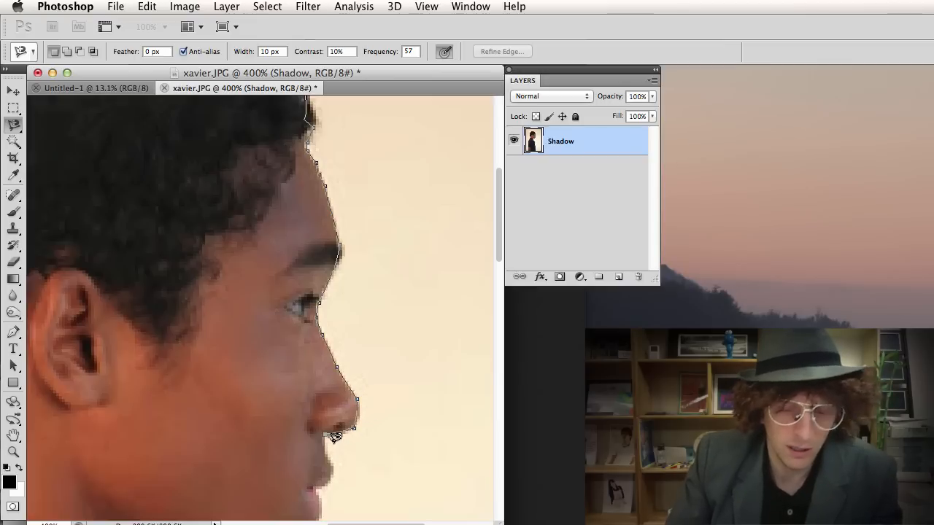
key("super+minus")
key("super+minus")
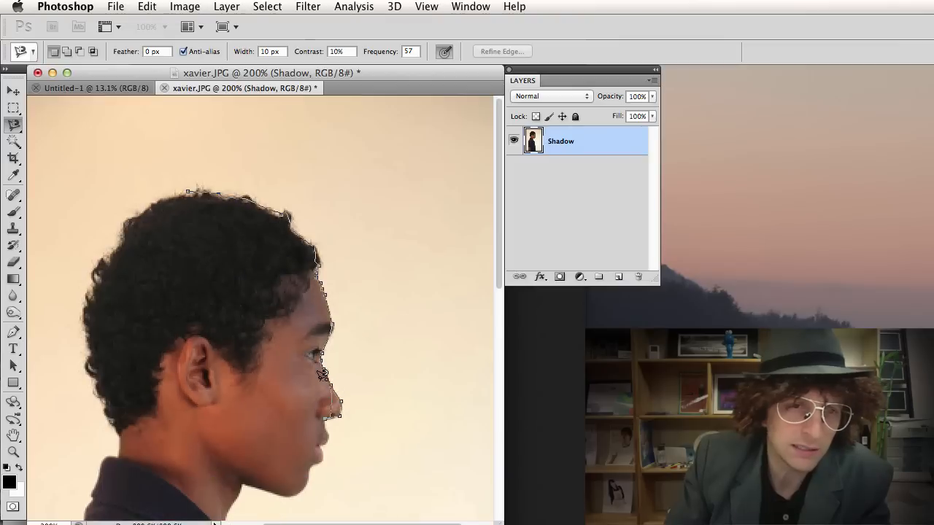
Continue the lasso around the hair top and double-click to close the outline.
key("super+minus")
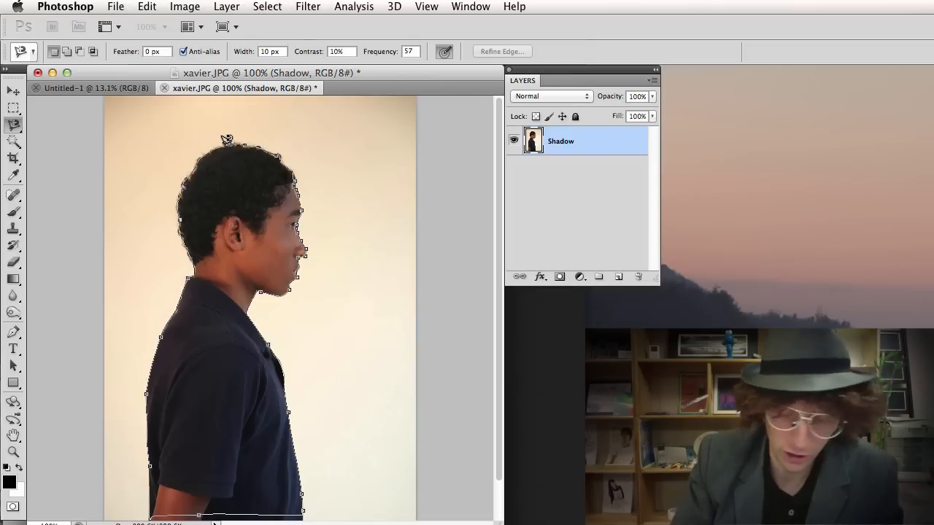
scroll(227, 140, "up", 3)
scroll(227, 139, "up", 2)
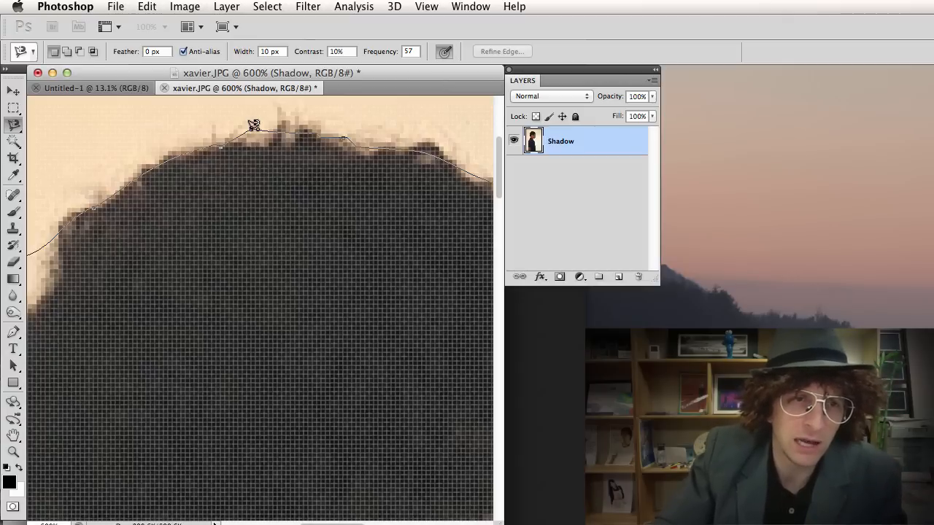
double_click(250, 129)
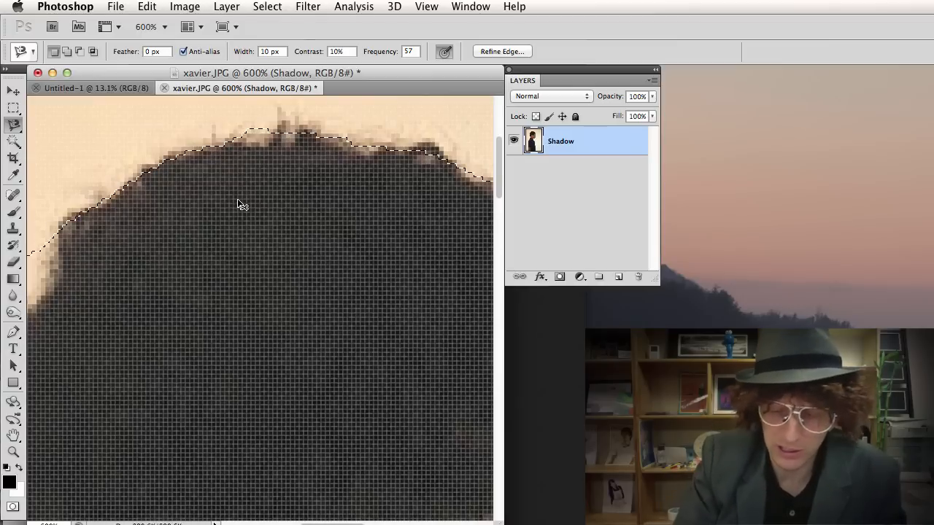
Zoom out from 600% to 66.7% so the whole selected photo is visible.
key("super+minus")
key("super+minus")
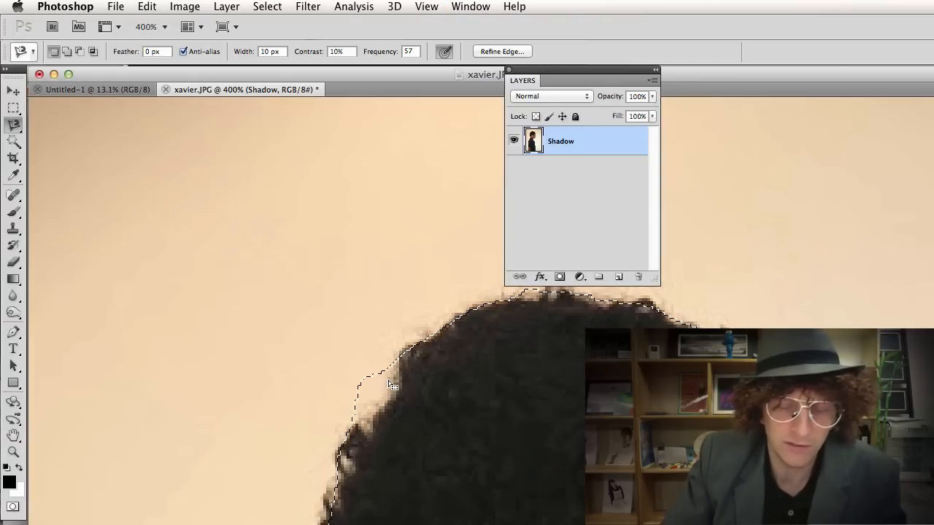
key("super+minus")
key("super+minus")
key("super+minus")
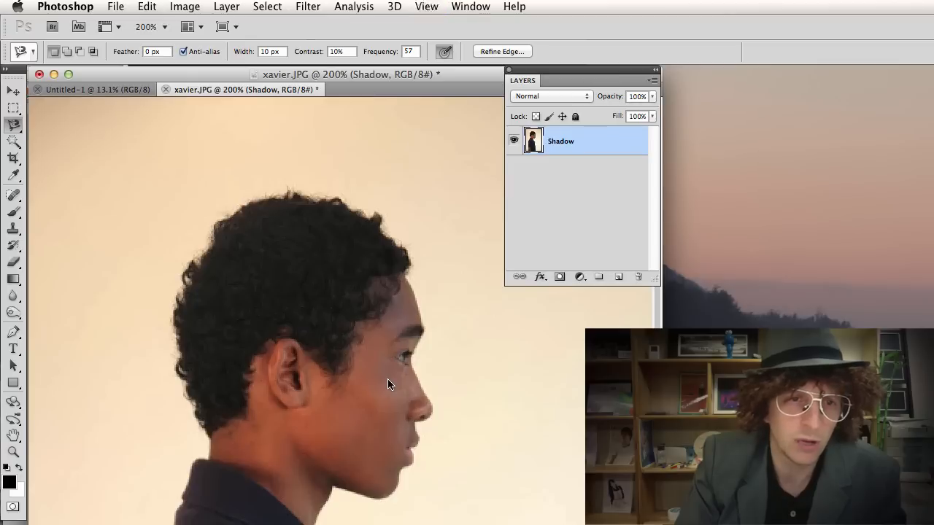
key("super+minus")
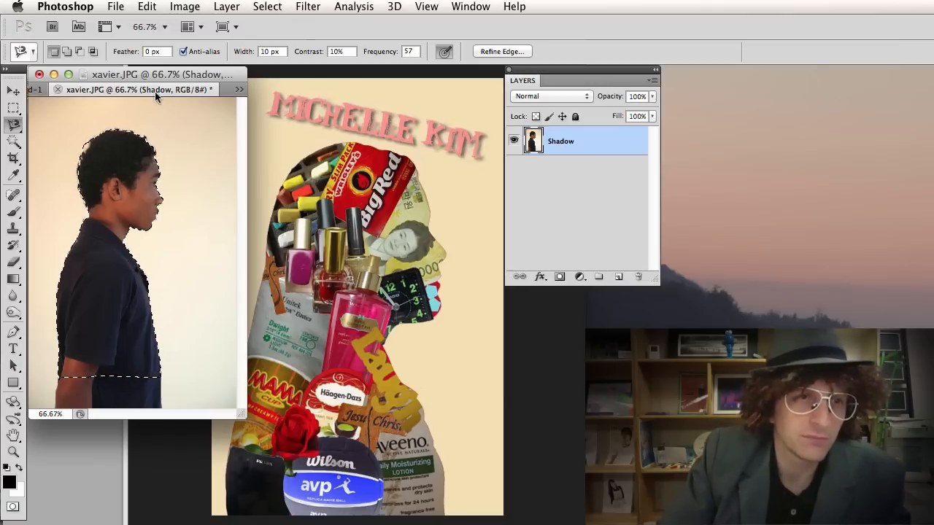
Open the Fill dialog and set its contents to Color.
left_click(147, 6)
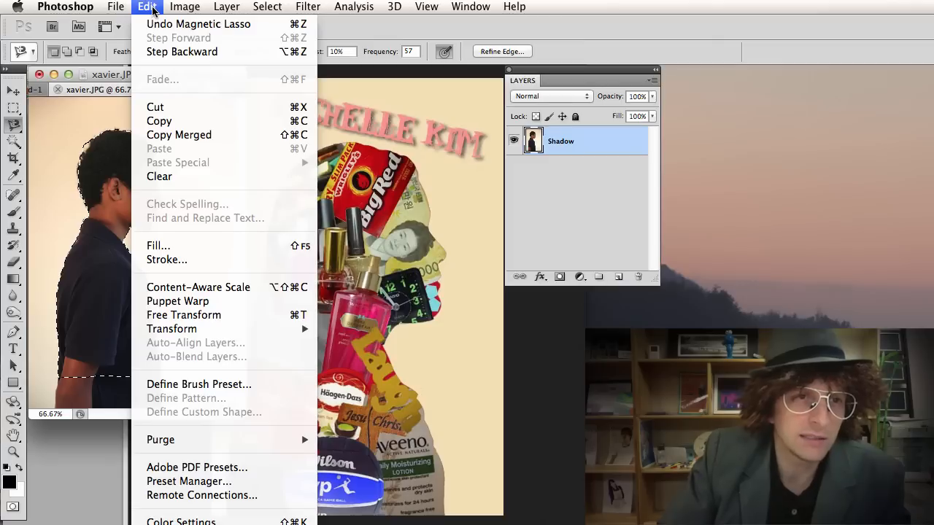
left_click(175, 246)
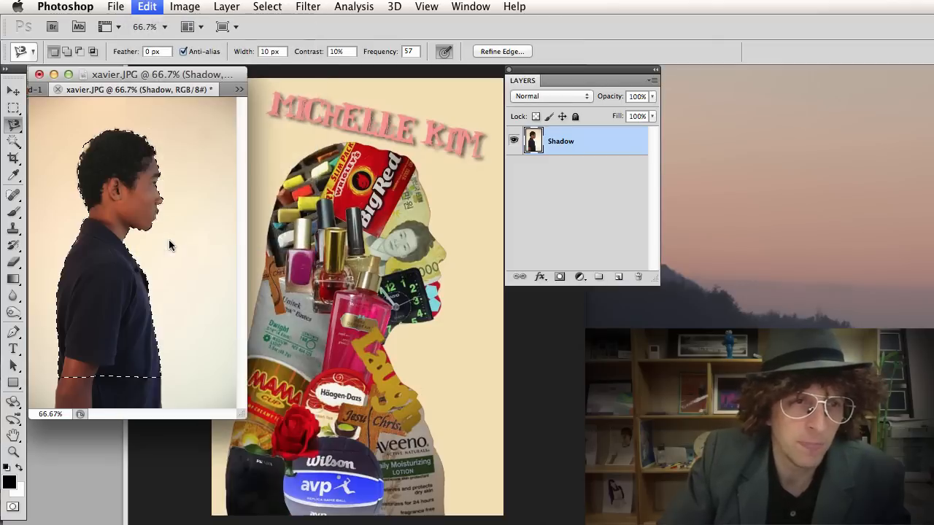
left_click_drag(654, 298, 374, 113)
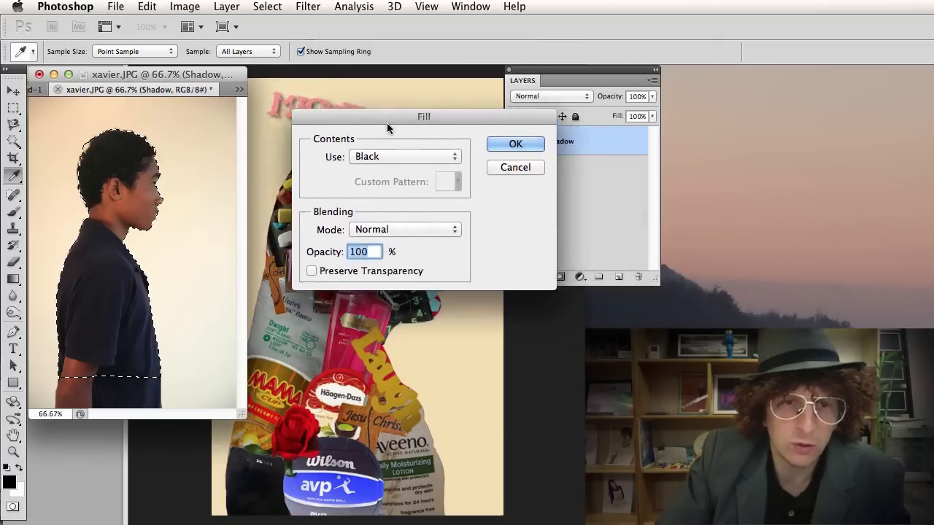
left_click(379, 148)
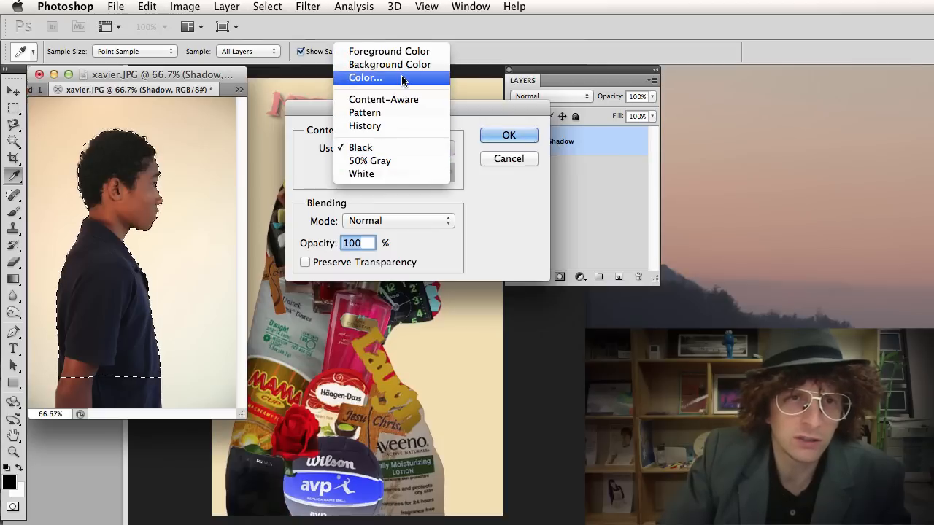
left_click(377, 78)
Pick a bright magenta in the Color Picker and fill the silhouette with it.
left_click(620, 343)
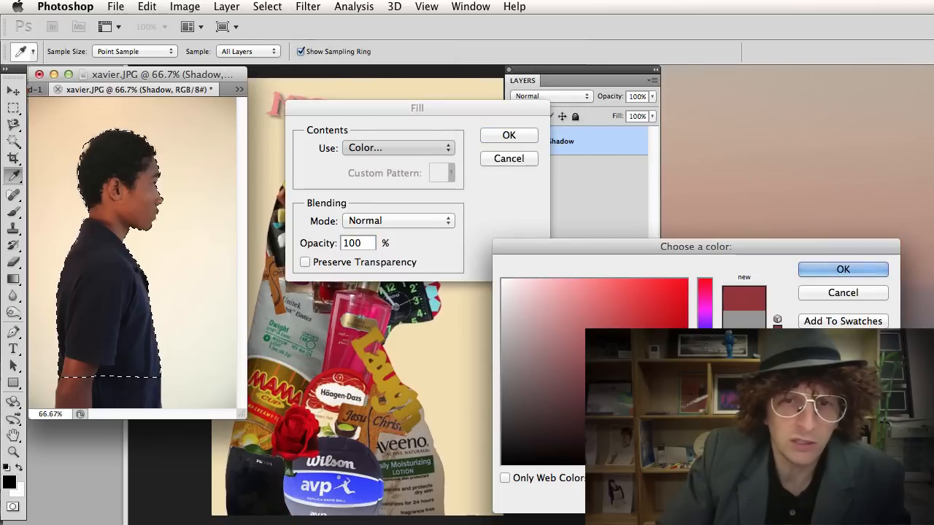
left_click(634, 410)
left_click(663, 323)
left_click(661, 313)
left_click(705, 311)
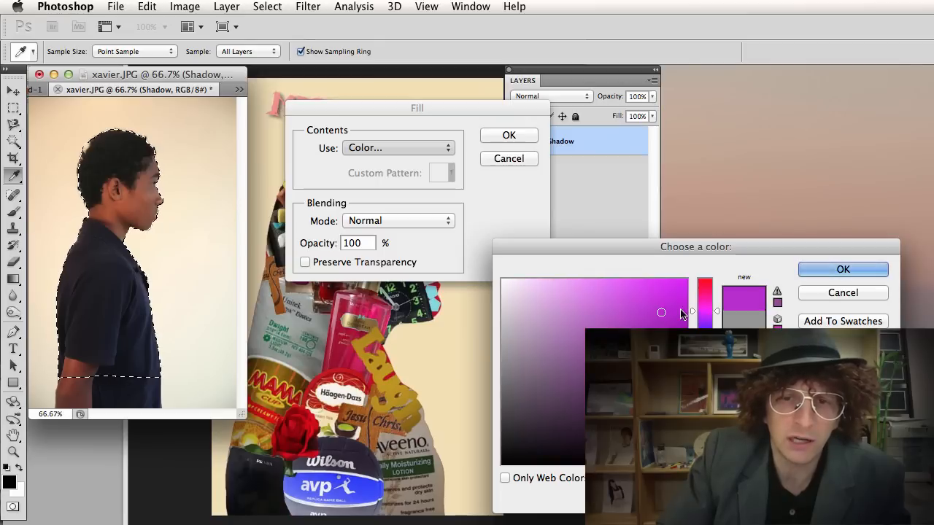
left_click(632, 297)
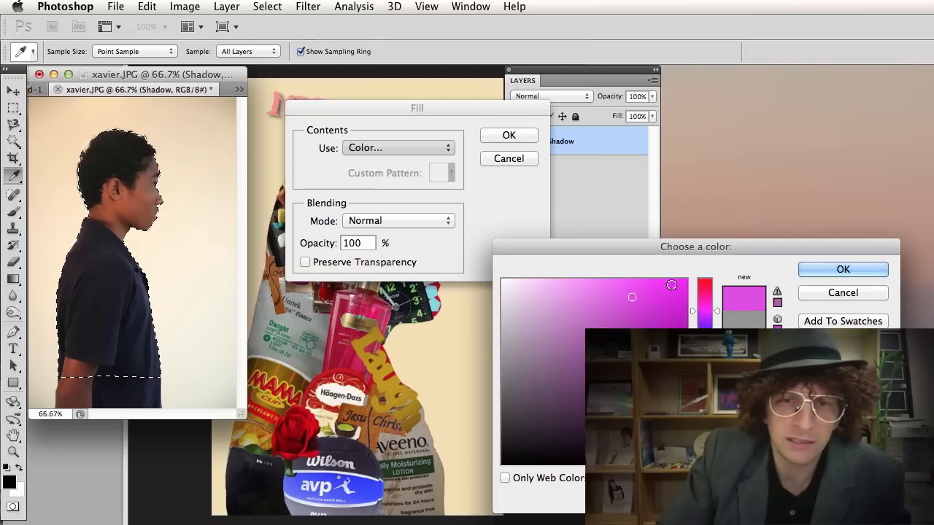
left_click(814, 270)
left_click(508, 135)
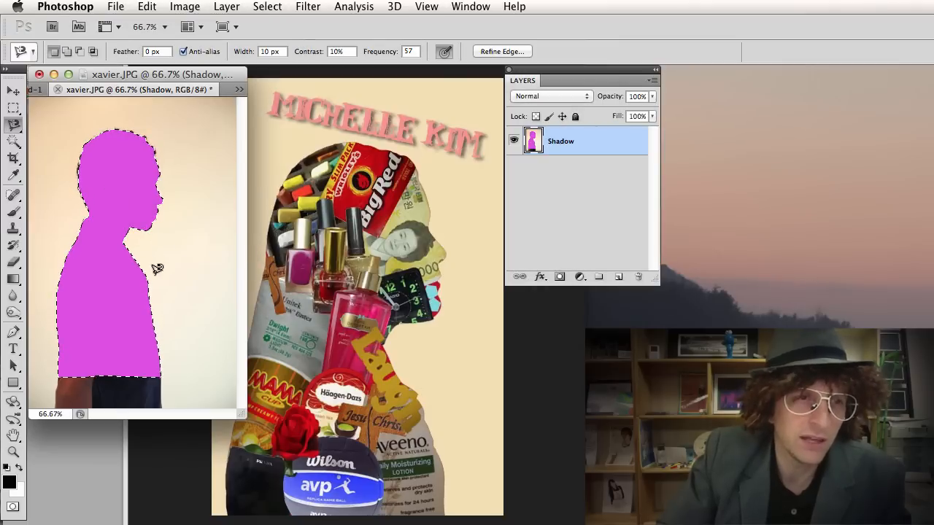
At 311% zoom, paint over the head-edge light spot in Quick Mask, then swap colours.
key("alt")
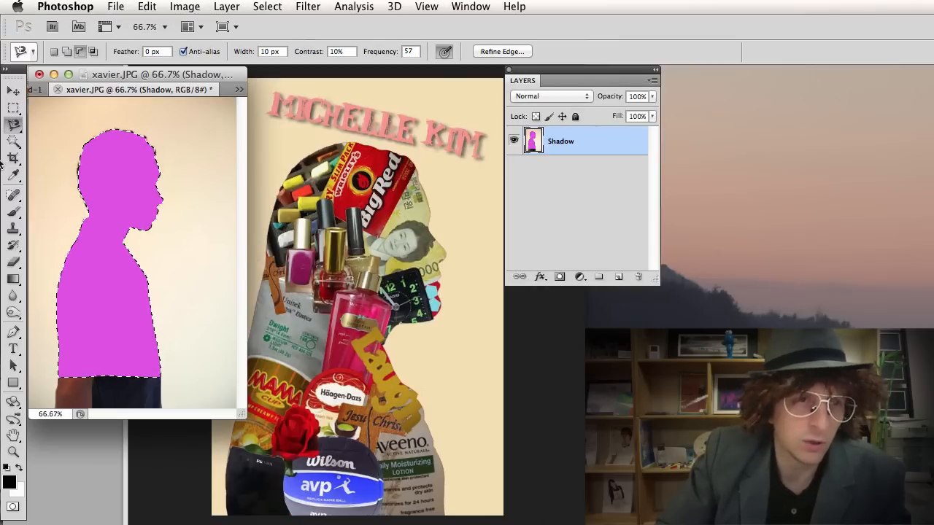
key("super+plus")
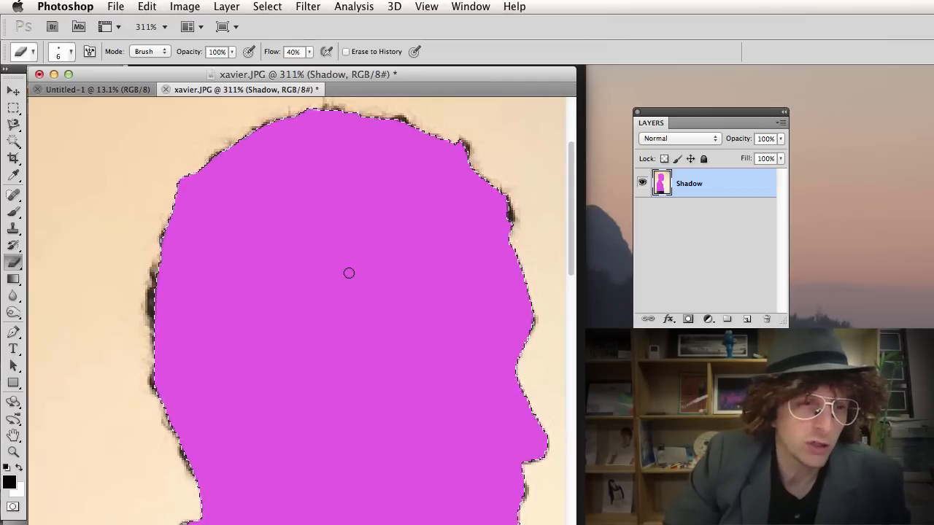
left_click(13, 509)
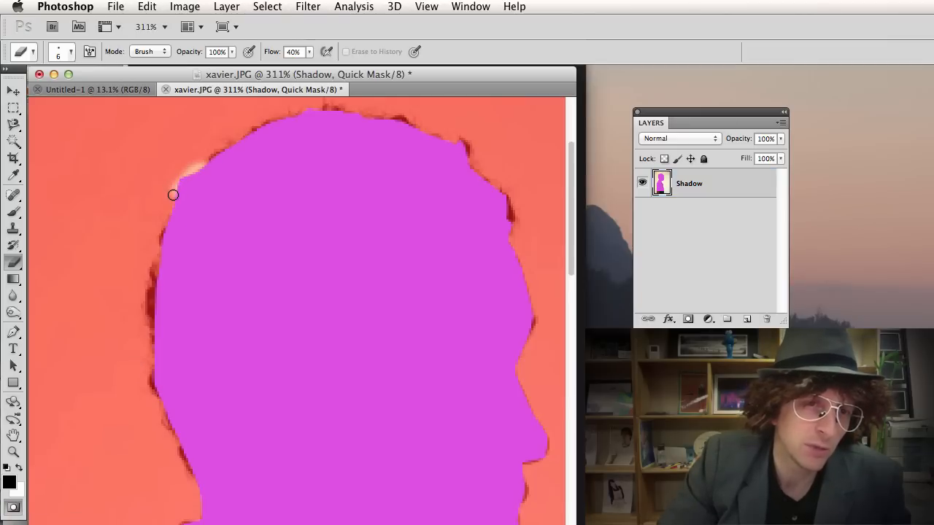
left_click_drag(176, 192, 179, 194)
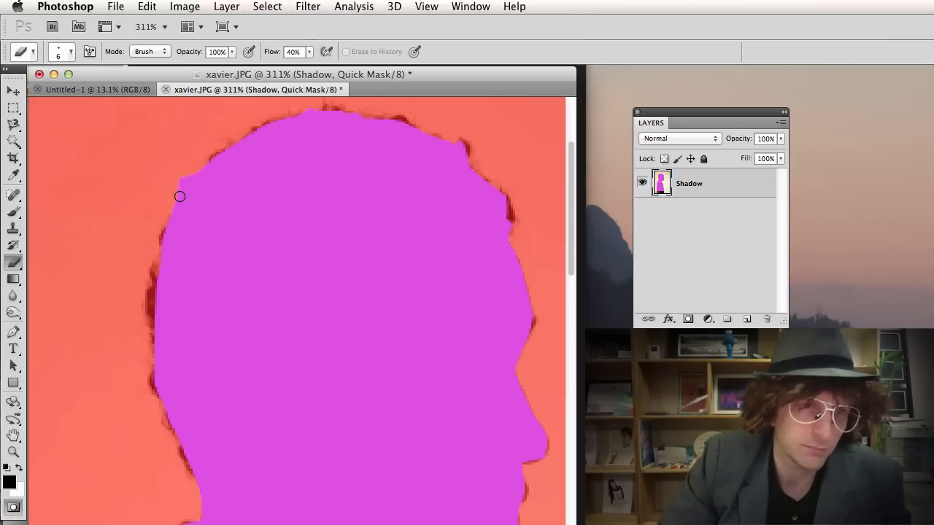
left_click(19, 470)
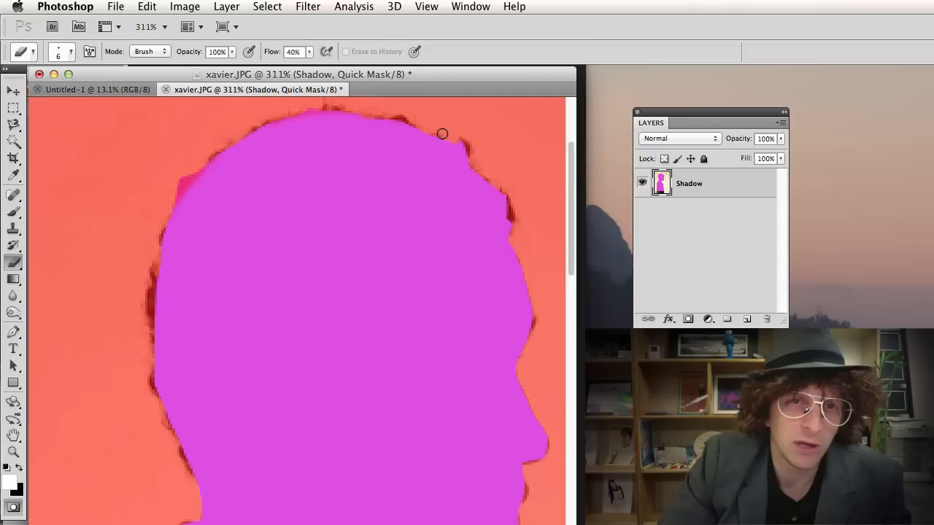
Re-enter Quick Mask with black in front and clean the head's upper-left mask edge.
left_click(12, 509)
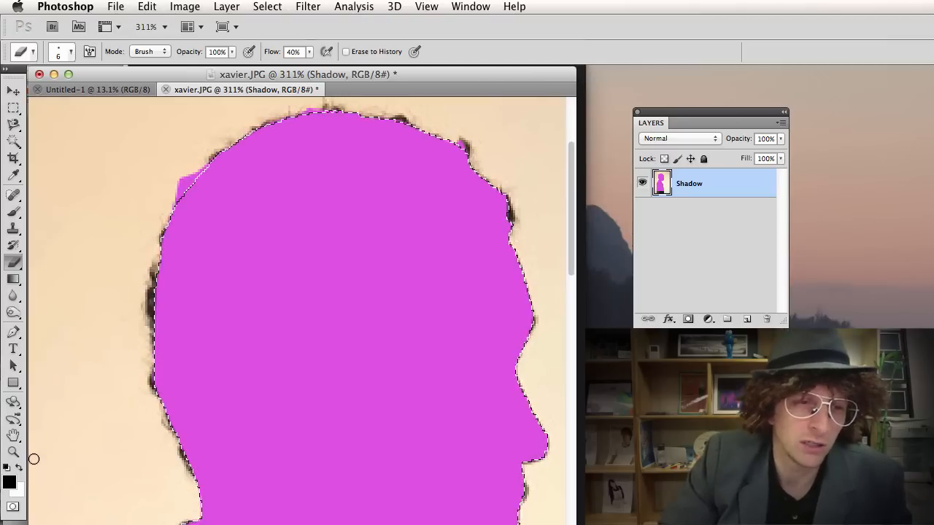
key("x")
left_click(12, 507)
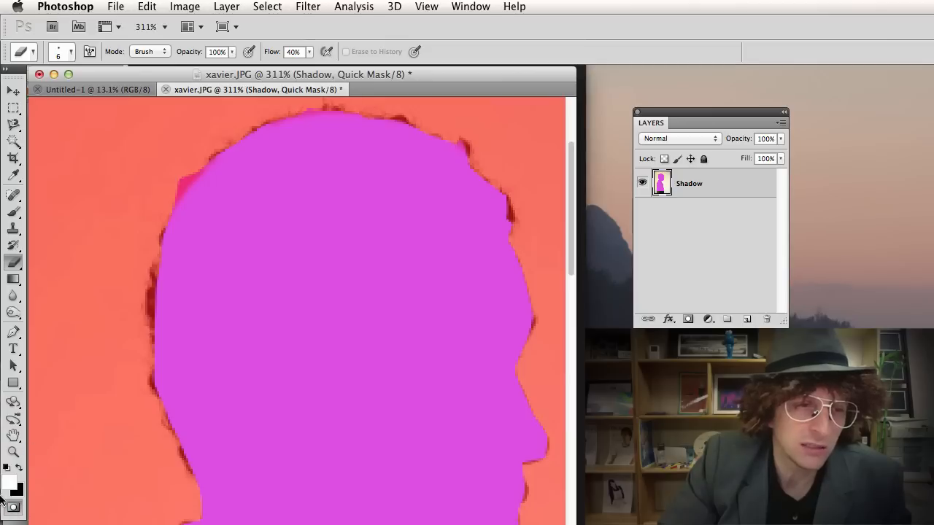
left_click(21, 467)
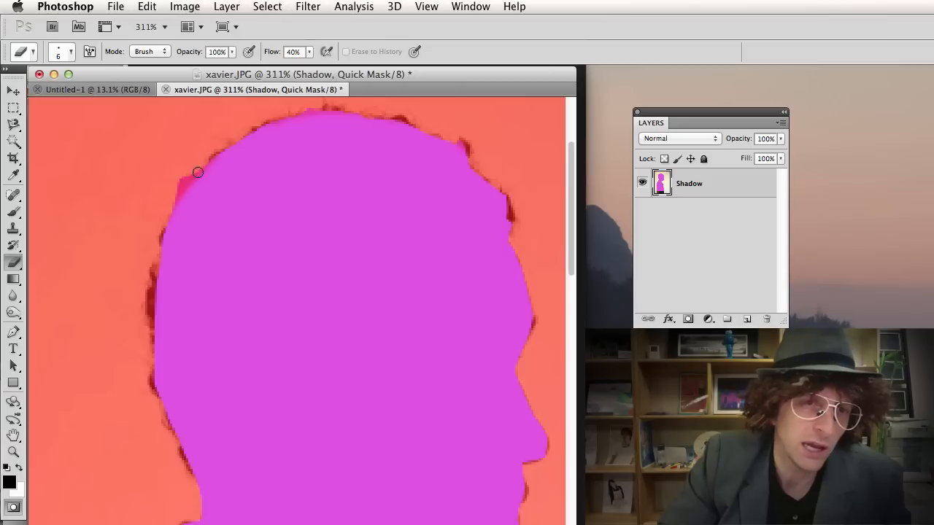
mouse_move(188, 200)
left_mouse_down()
mouse_move(189, 172)
mouse_move(179, 176)
mouse_move(170, 211)
mouse_move(203, 164)
mouse_move(172, 189)
mouse_move(221, 148)
mouse_move(190, 168)
left_mouse_up()
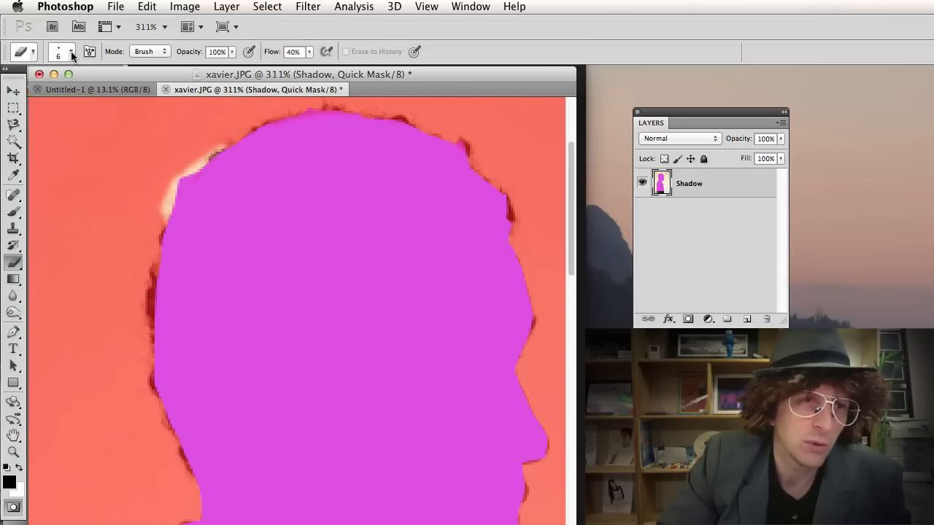
Set brush hardness to 0% and softly erase along the head's upper-left mask edge.
left_click(71, 54)
left_click_drag(25, 119, 161, 119)
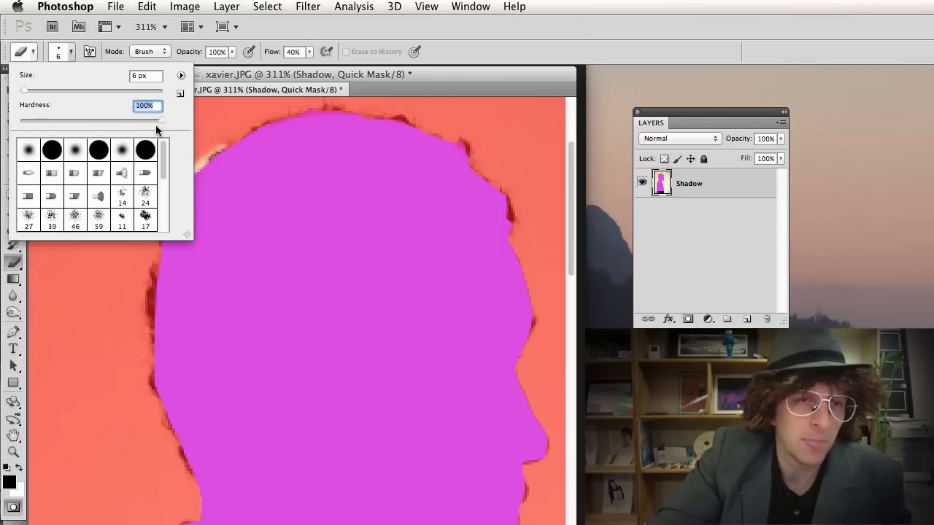
left_click(211, 142)
mouse_move(212, 142)
left_mouse_down()
mouse_move(170, 175)
mouse_move(210, 135)
mouse_move(153, 187)
mouse_move(218, 142)
mouse_move(196, 164)
left_mouse_up()
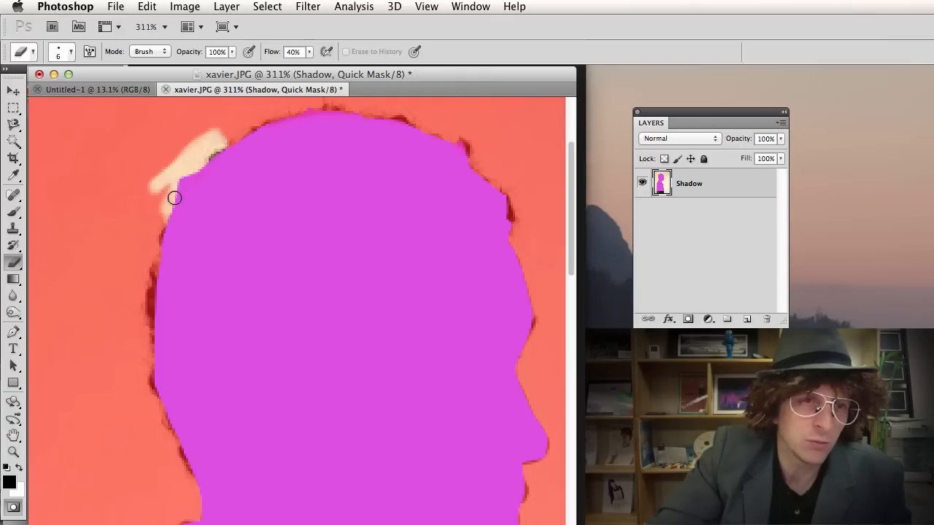
left_click(70, 51)
key("Tab")
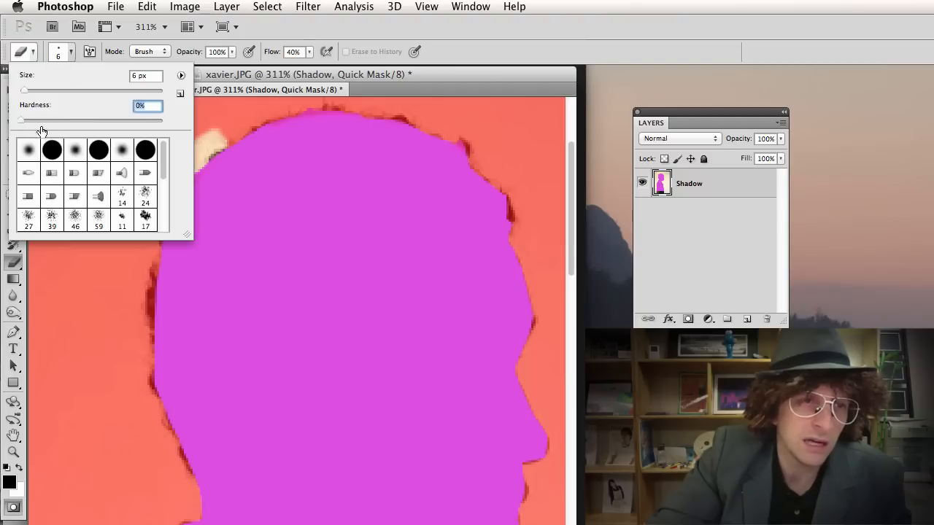
type("0")
key("Return")
mouse_move(158, 180)
left_mouse_down()
mouse_move(136, 183)
mouse_move(129, 167)
mouse_move(147, 164)
left_mouse_up()
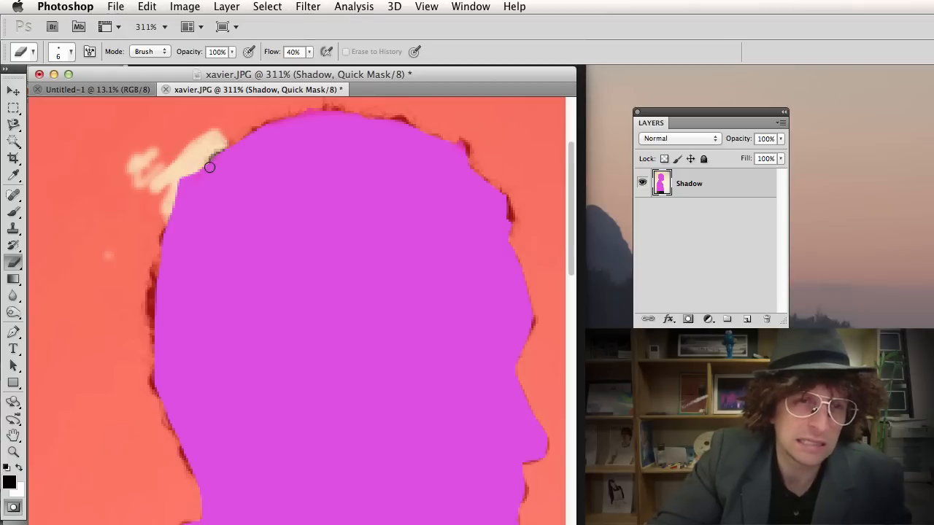
Resize the brush and undo the stray streak and erase strokes on the head mask.
left_click(70, 53)
left_click_drag(26, 91, 30, 92)
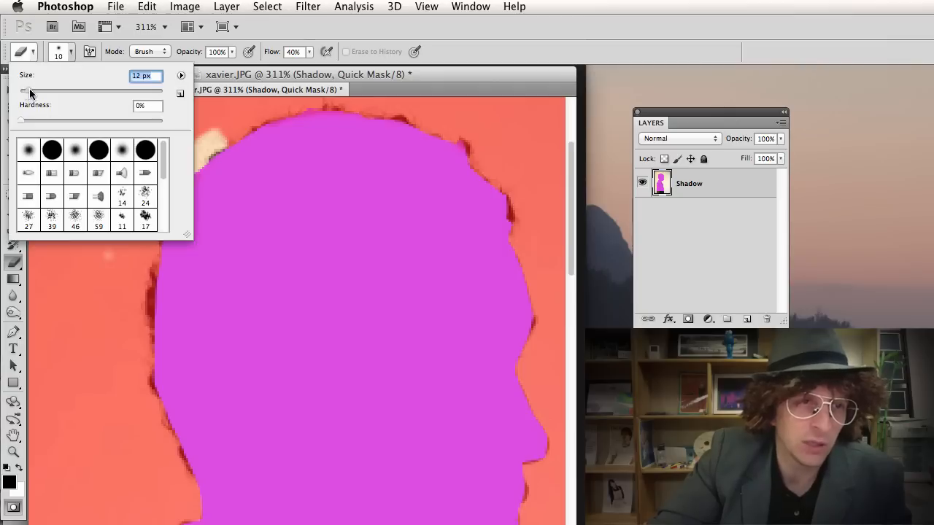
key("Return")
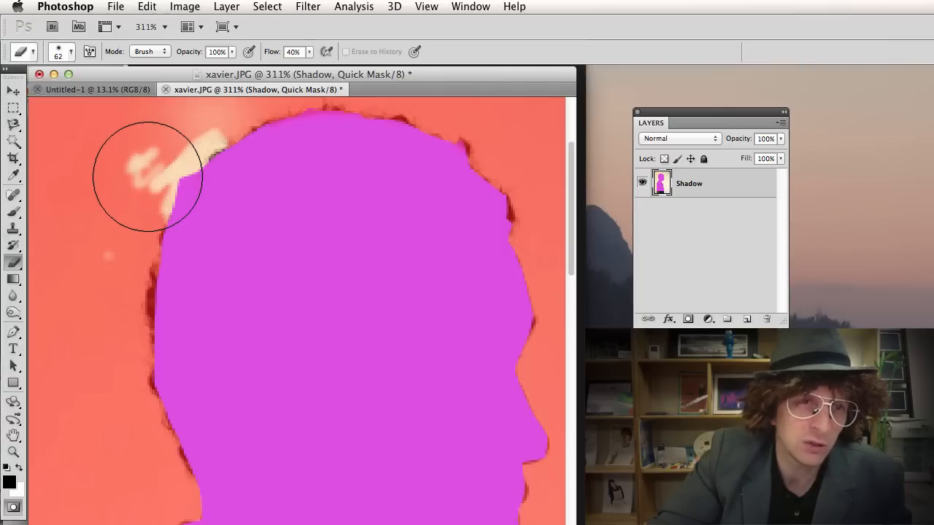
key("bracketleft")
key("bracketleft")
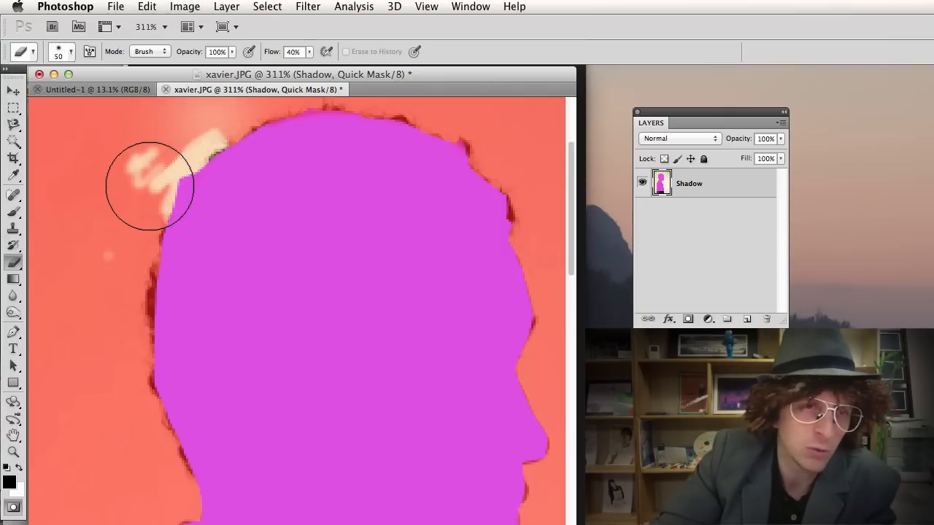
key("bracketleft")
key("bracketleft")
key("bracketleft")
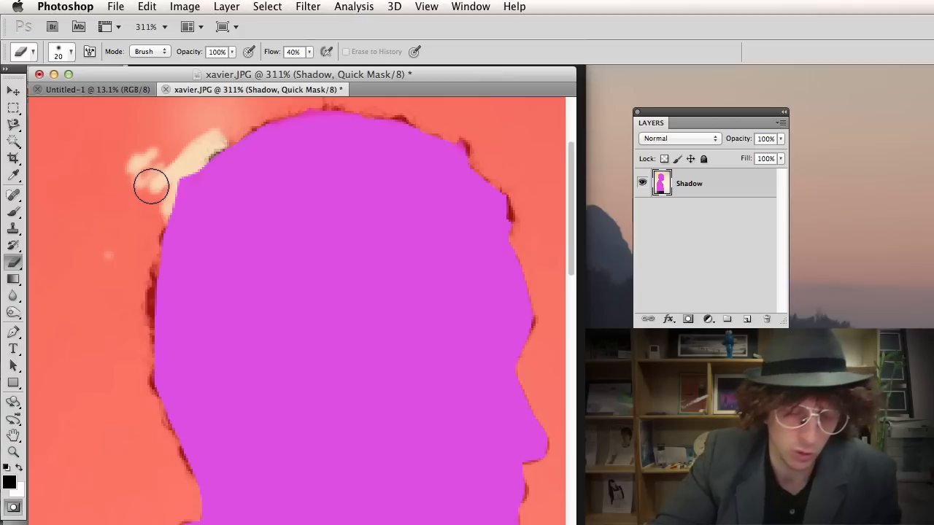
key("super+z")
key("alt+super+z")
key("alt+super+z")
key("alt+super+z")
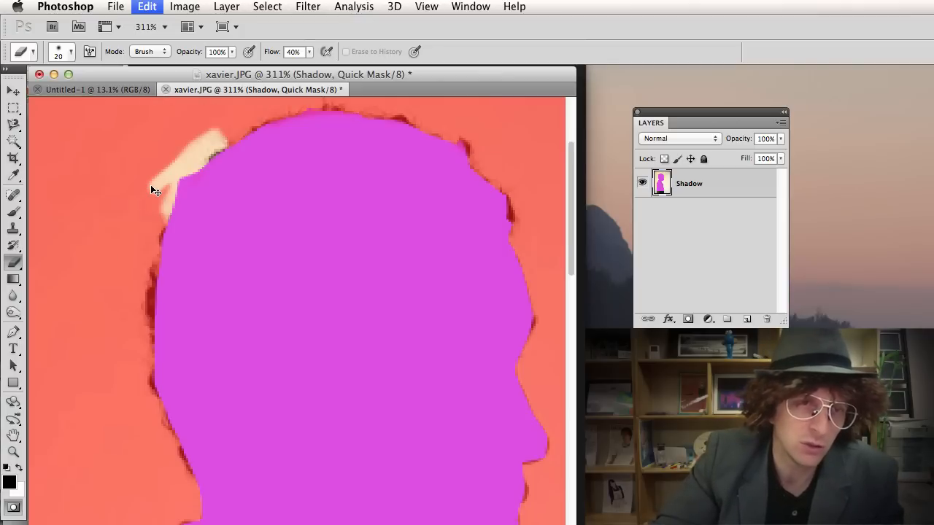
key("alt+super+z")
key("alt+super+z")
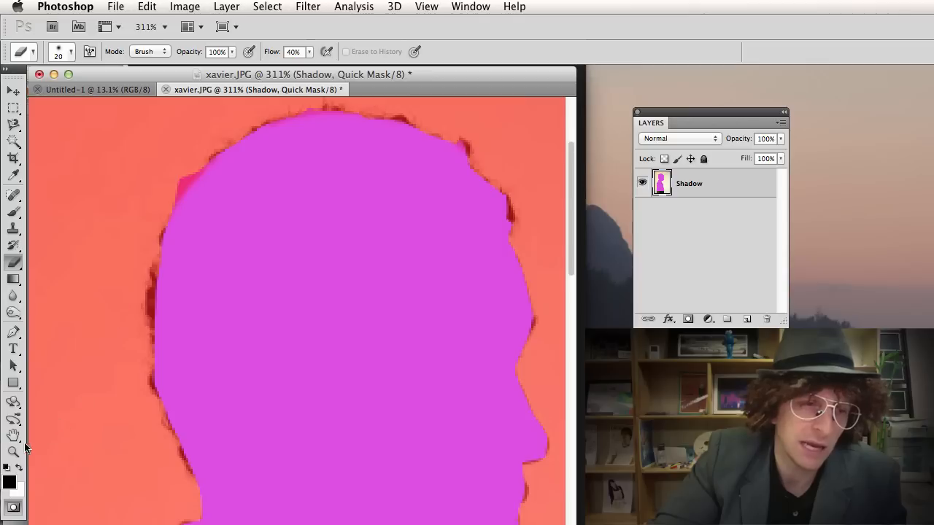
Swap the colours, touch up the mask edges with a smaller brush, and exit Quick Mask.
left_click(18, 471)
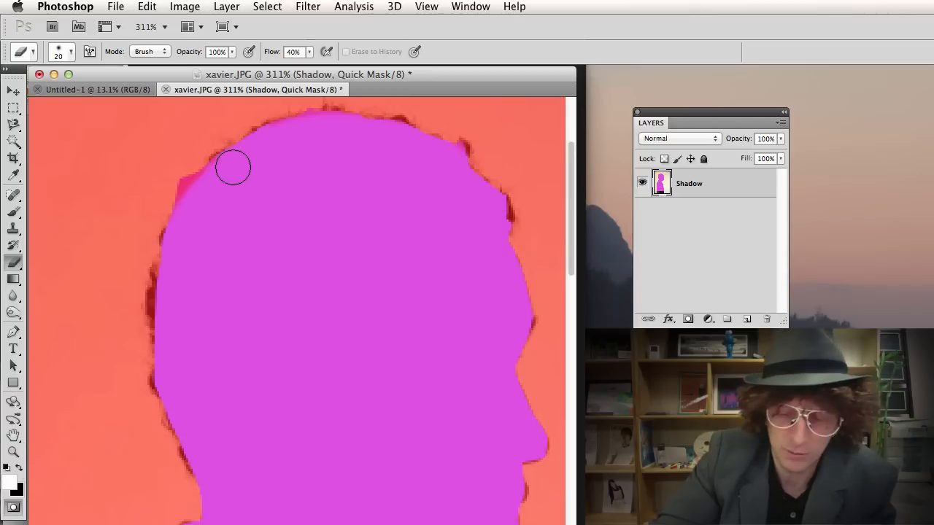
key("bracketleft")
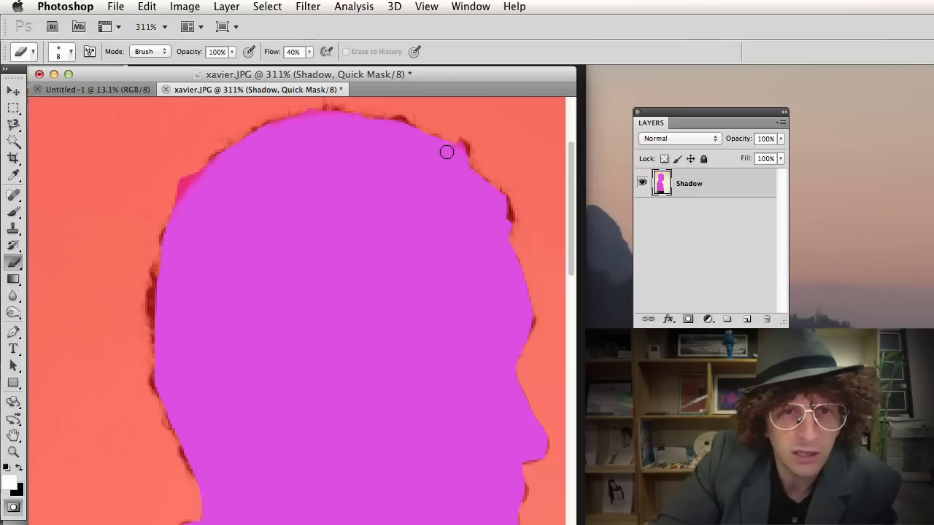
scroll(516, 296, "down", 3)
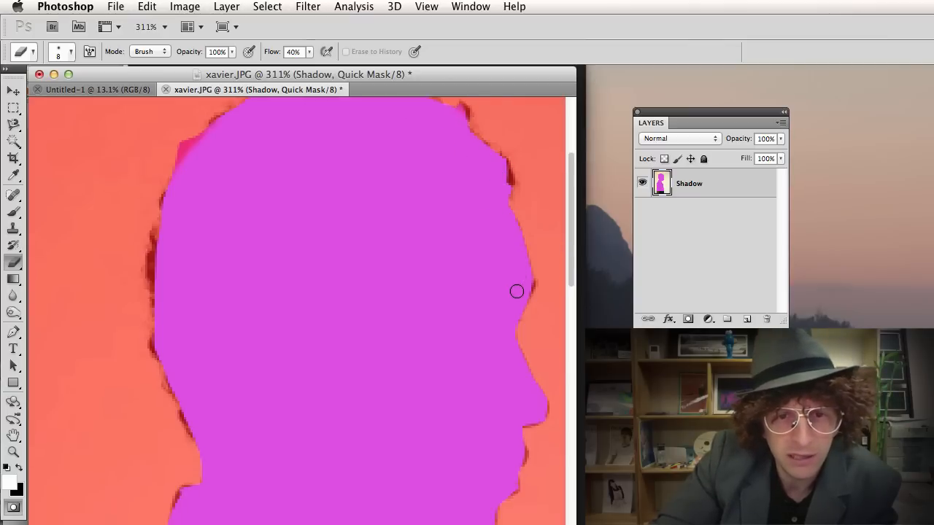
scroll(525, 352, "down", 2)
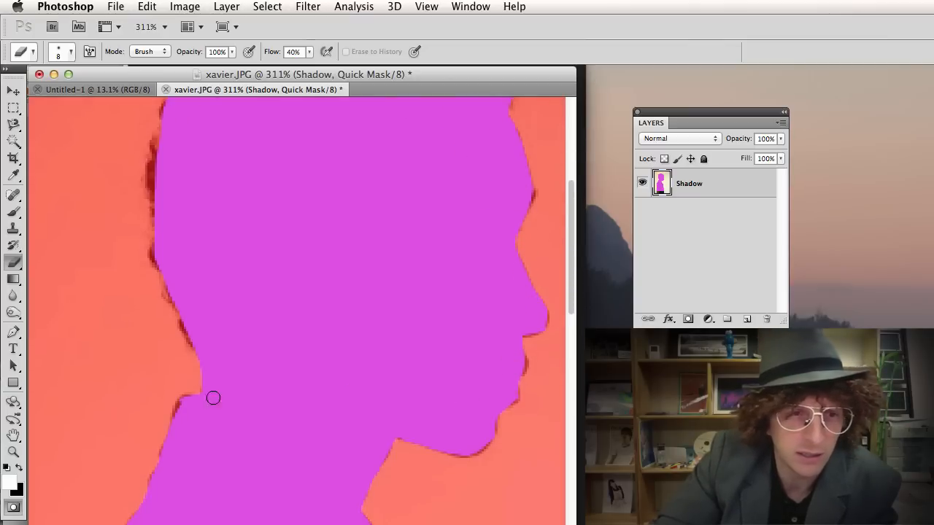
scroll(172, 291, "down", 6)
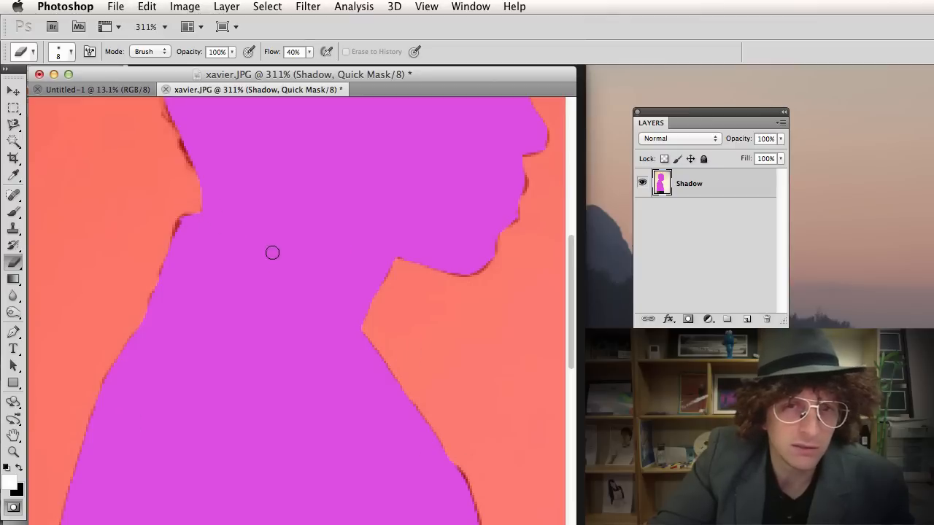
scroll(272, 252, "up", 10)
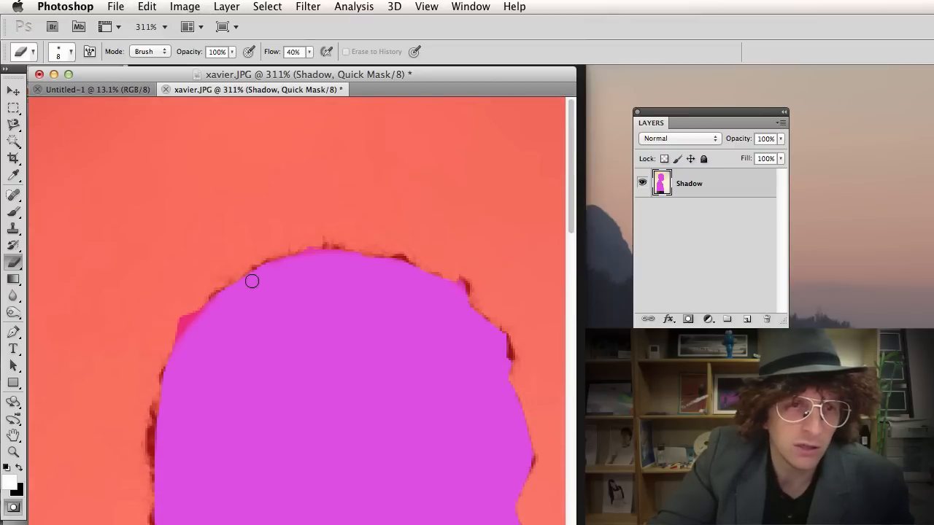
left_click(12, 507)
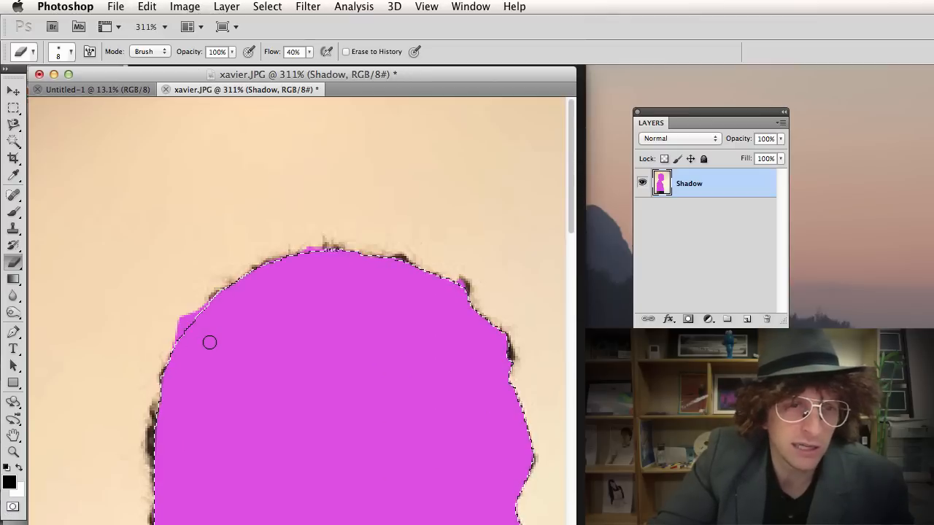
View the photo at 100%, invert the selection, and add a new layer below Shadow.
key("super+1")
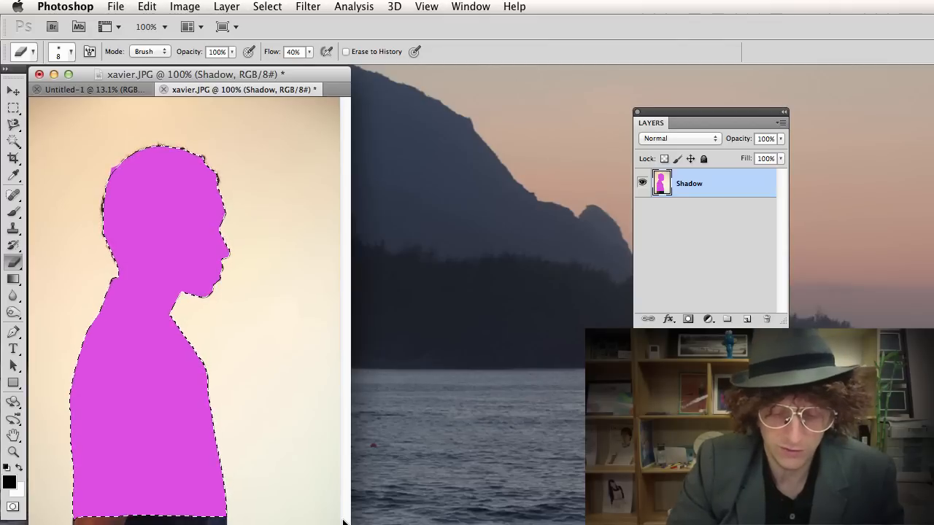
key("super+d")
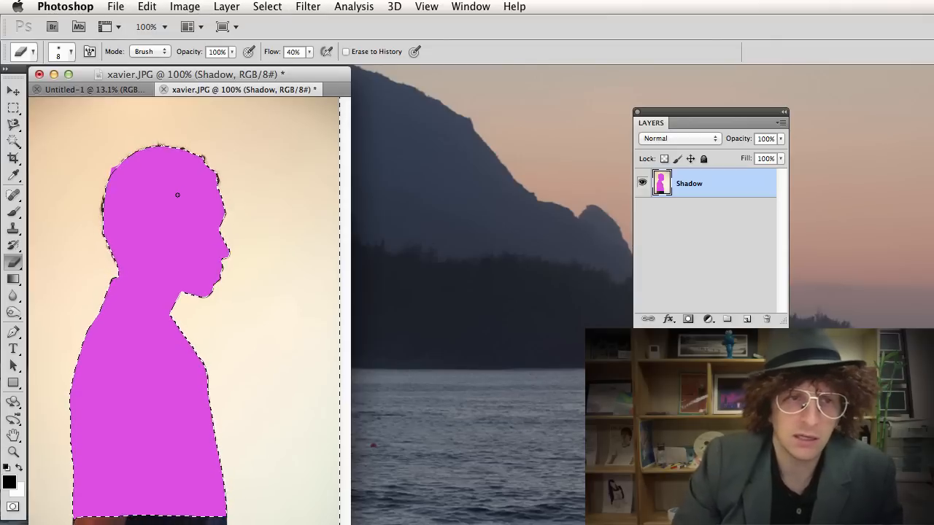
left_click(744, 320)
left_click_drag(707, 189, 704, 232)
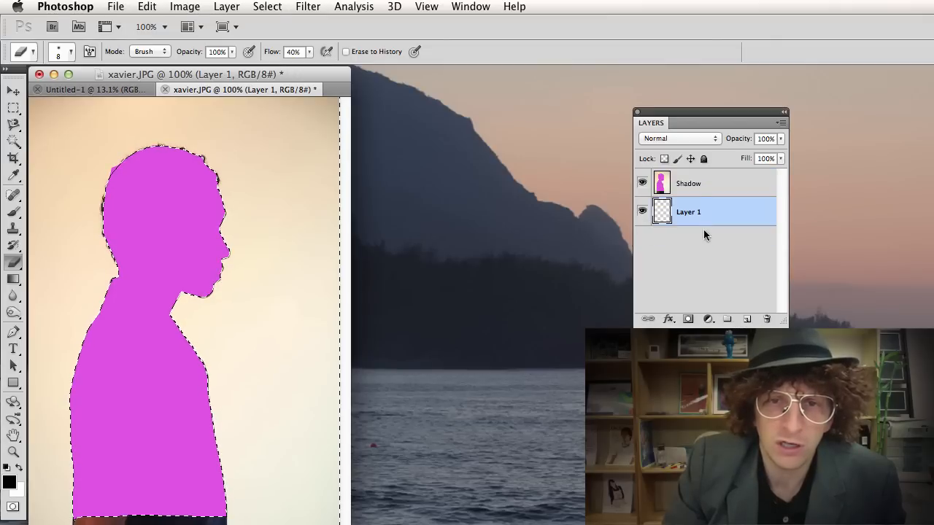
Rename the new layer 'background' and make the Shadow layer active again.
double_click(687, 212)
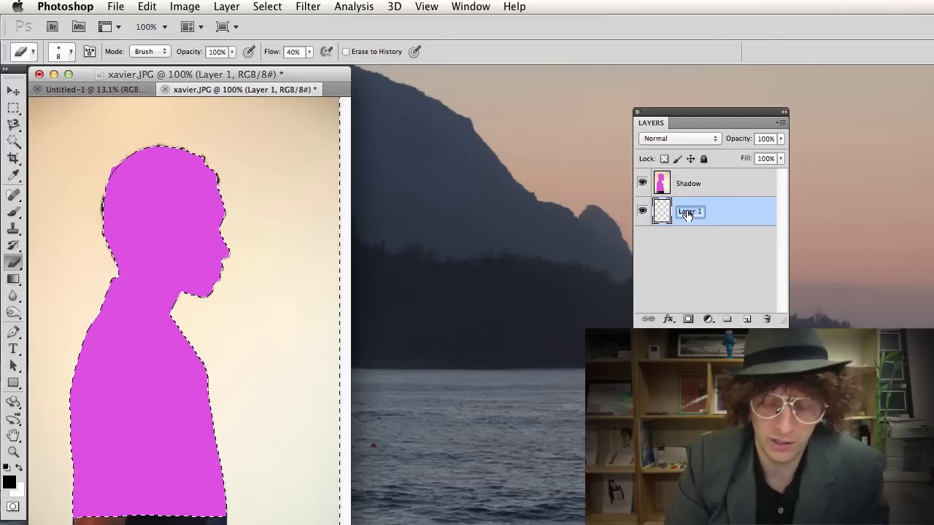
type("background")
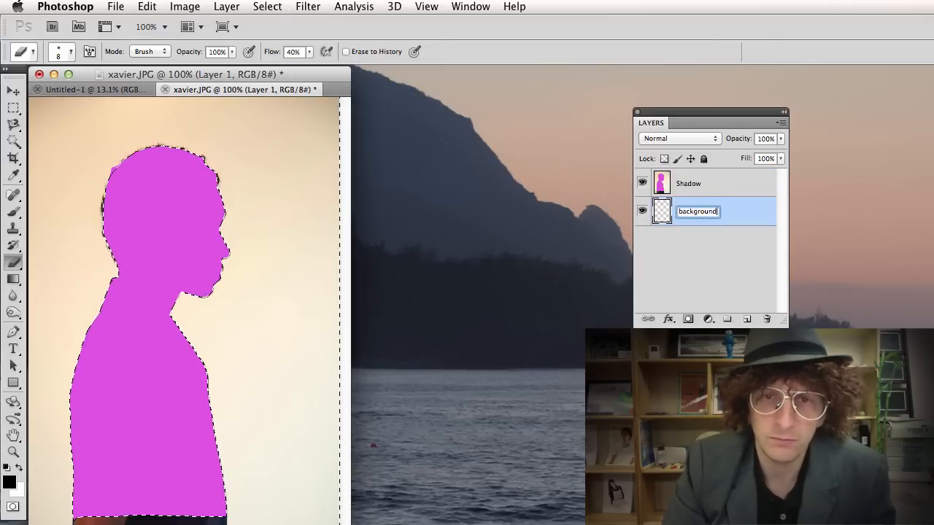
left_click(707, 191)
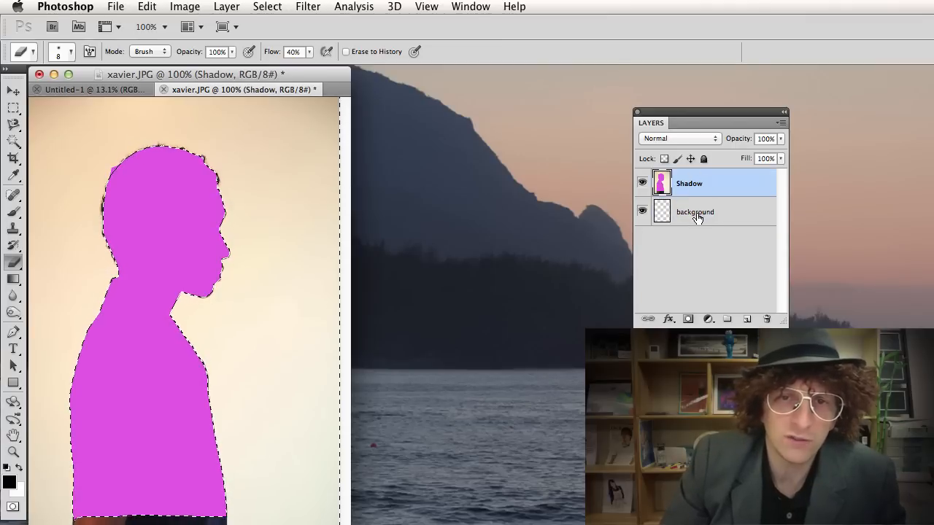
left_click(698, 217)
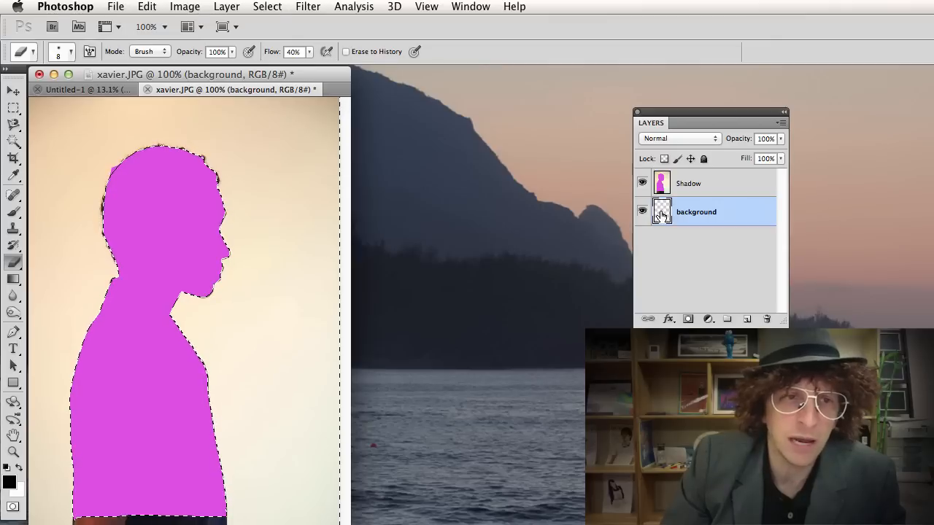
left_click(708, 187)
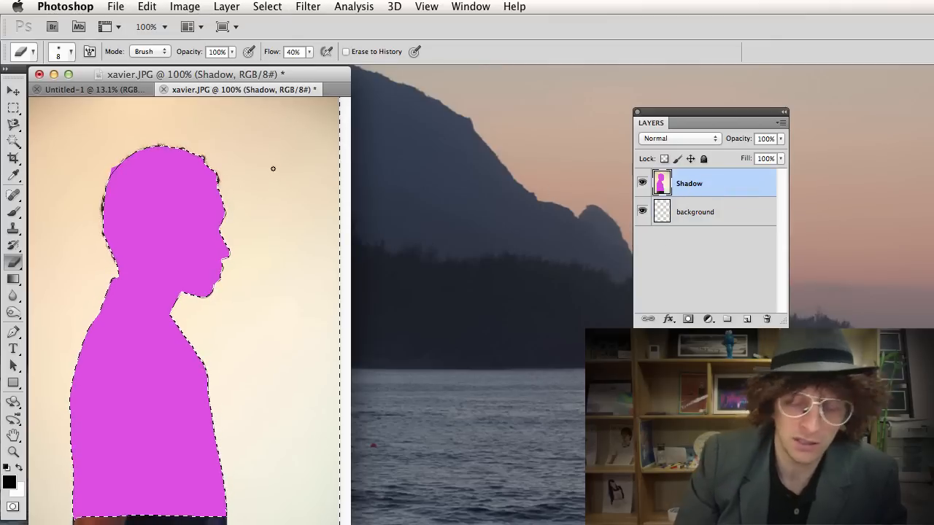
Delete the photo around the magenta silhouette, then invert the selection back to the figure.
key("Delete")
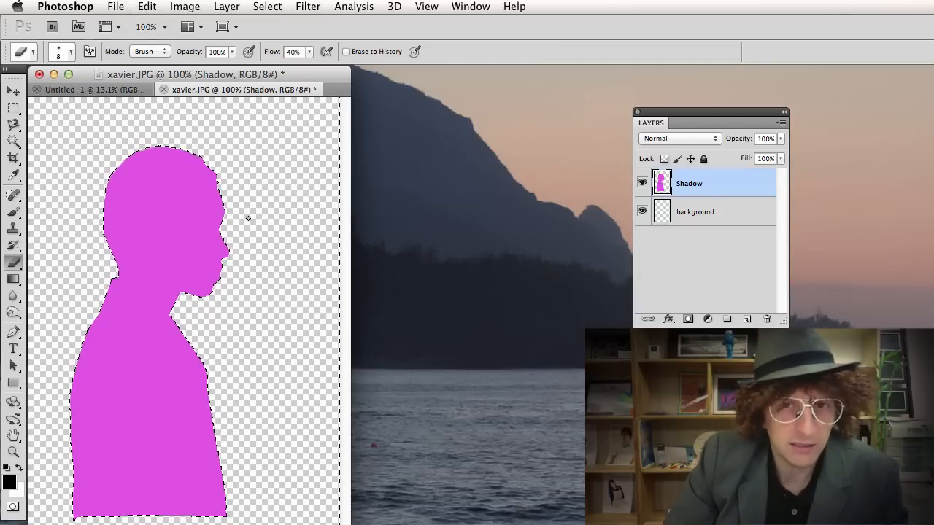
key("shift+super+i")
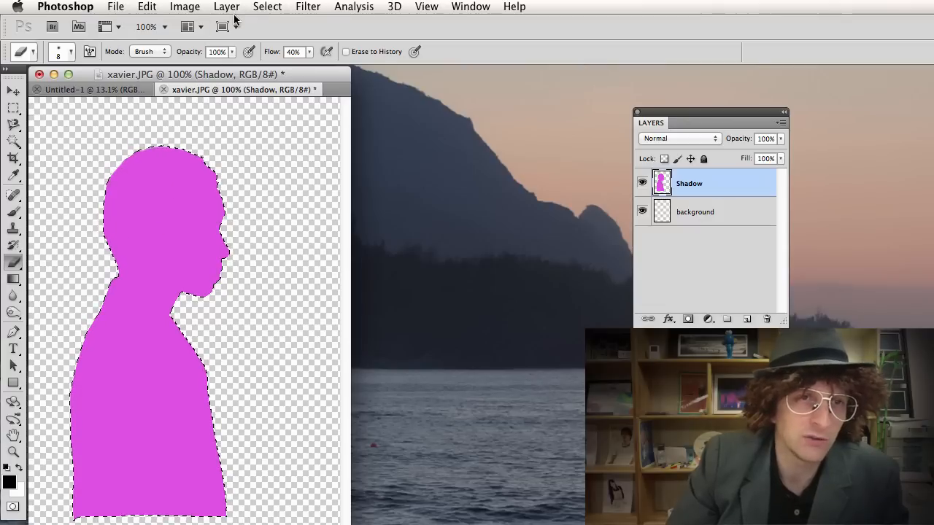
Save the silhouette selection as channel 'Shadow_' and deselect.
left_click(267, 7)
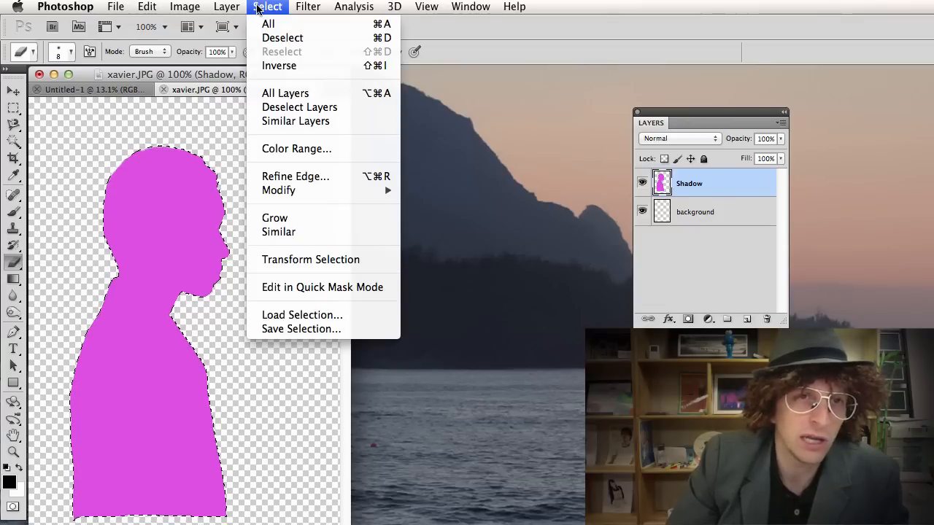
left_click(309, 329)
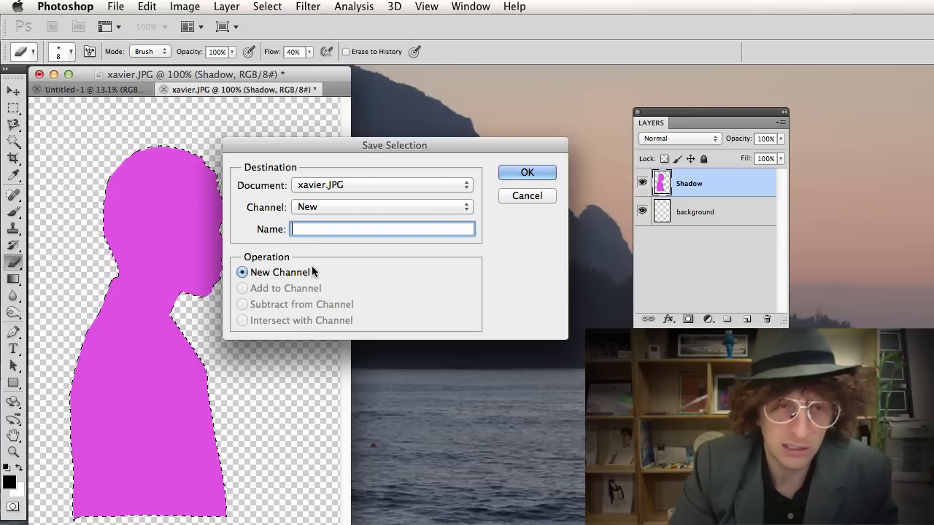
type("Shad")
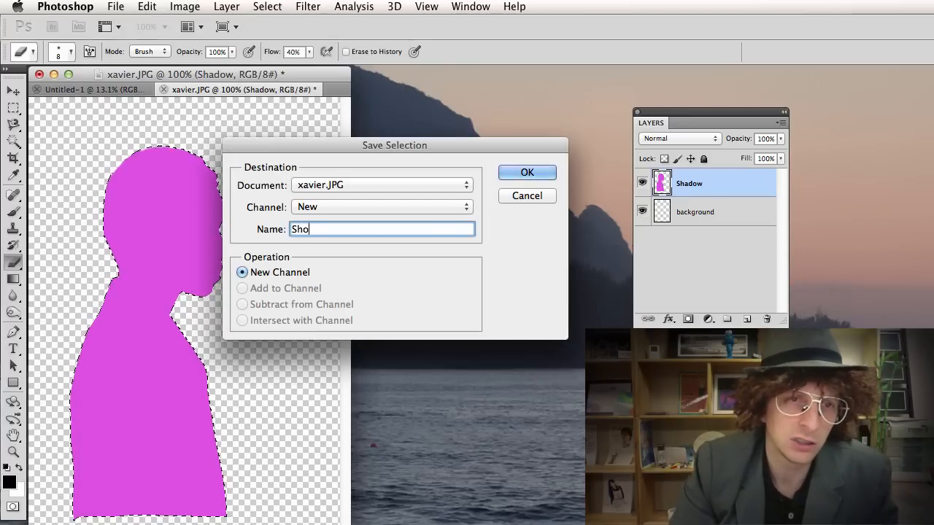
type("ow_")
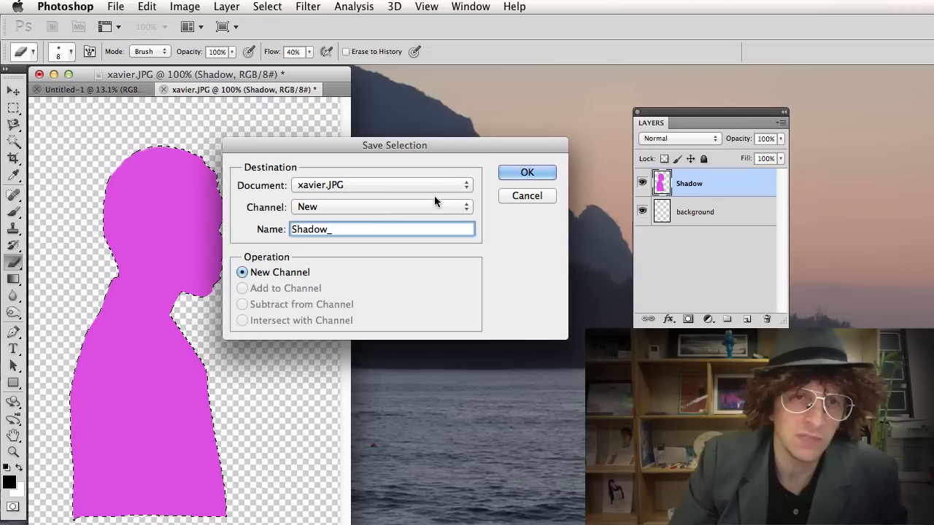
left_click(528, 173)
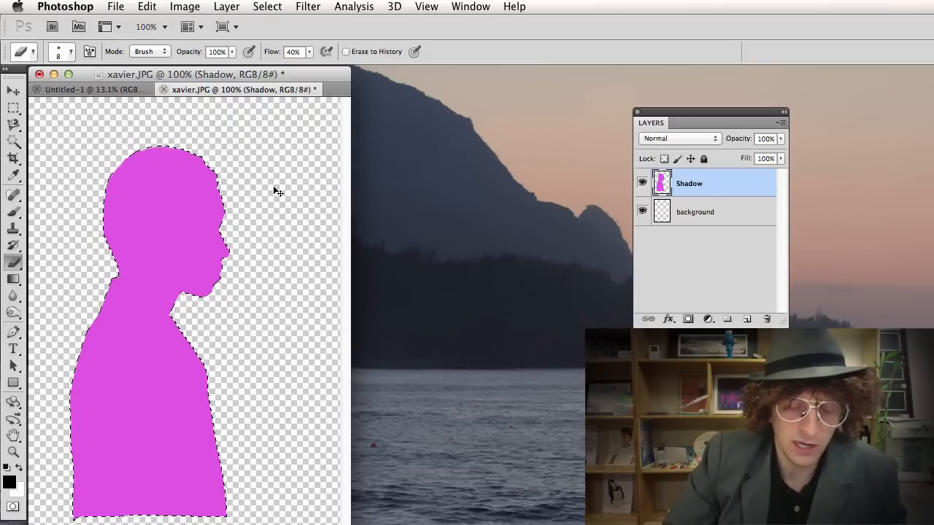
key("super+d")
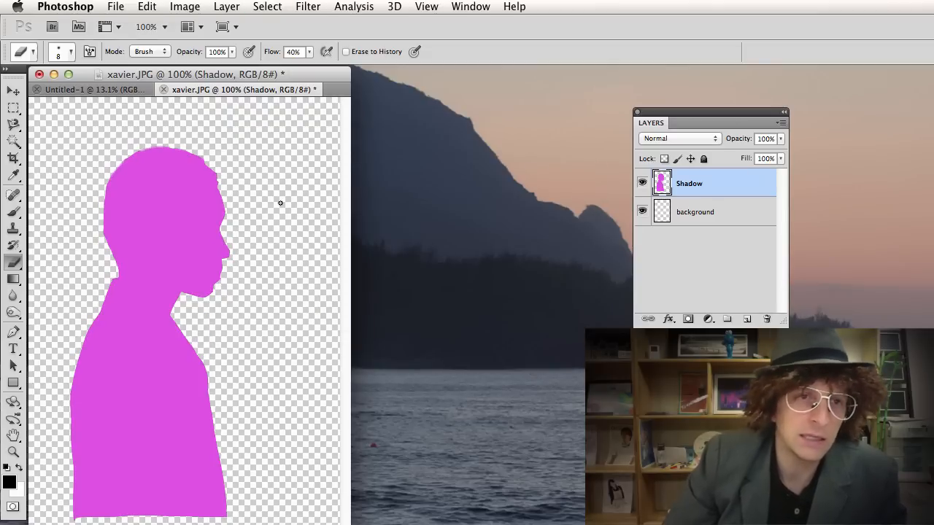
key("v")
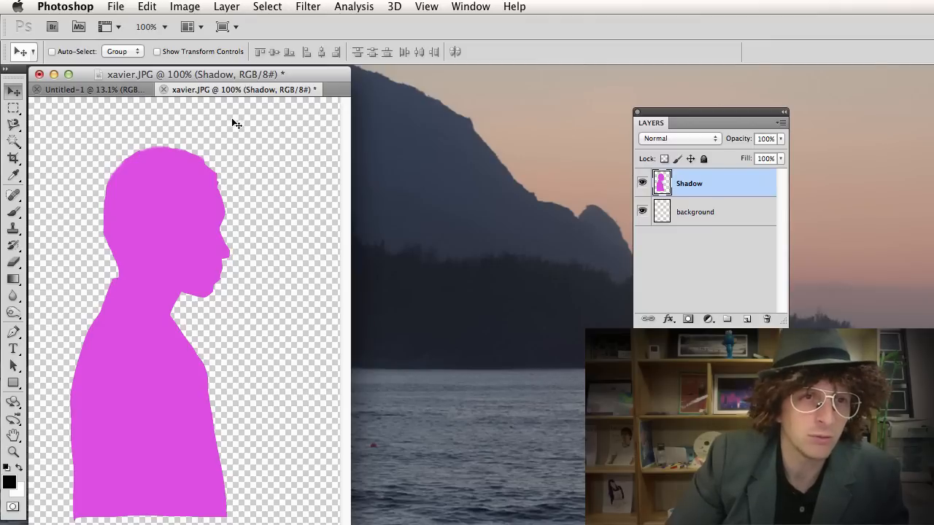
Load the selection from the Shadow_ channel with Select > Load Selection.
left_click(271, 9)
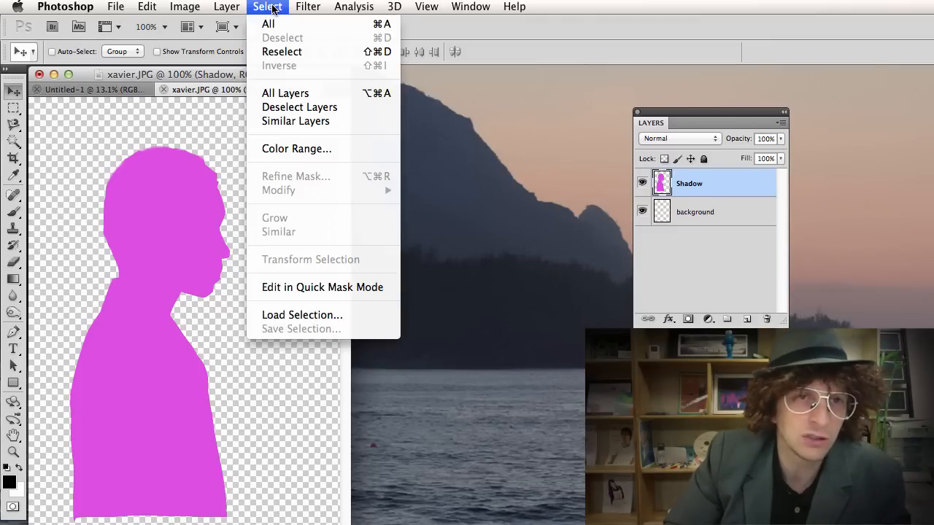
left_click(304, 312)
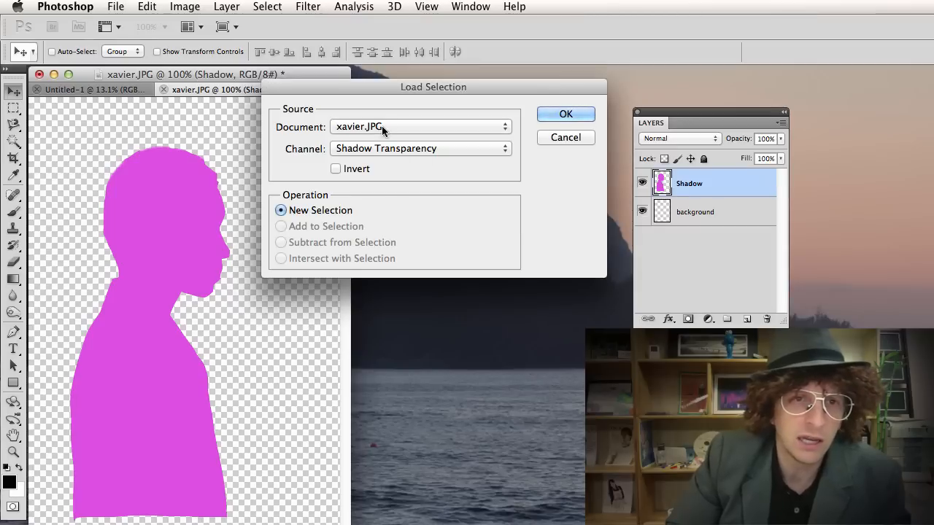
left_click(369, 150)
left_click(363, 170)
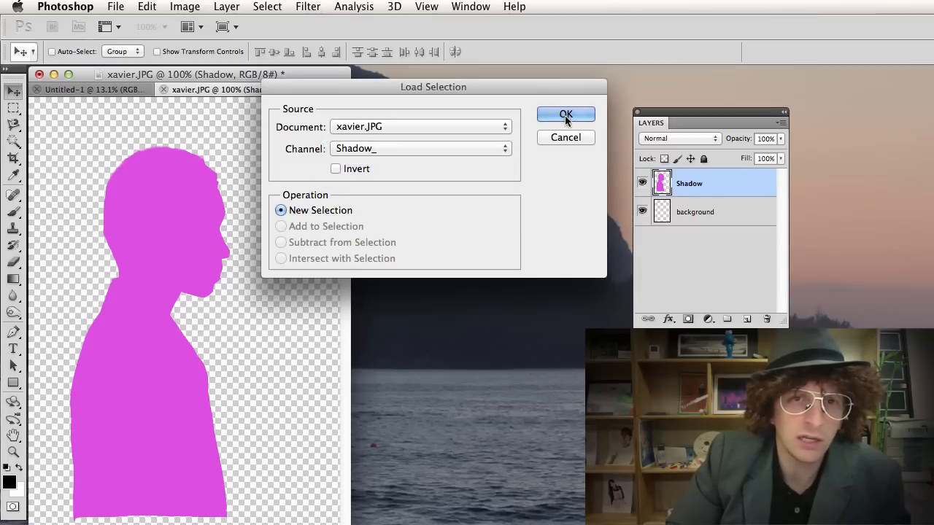
left_click(566, 116)
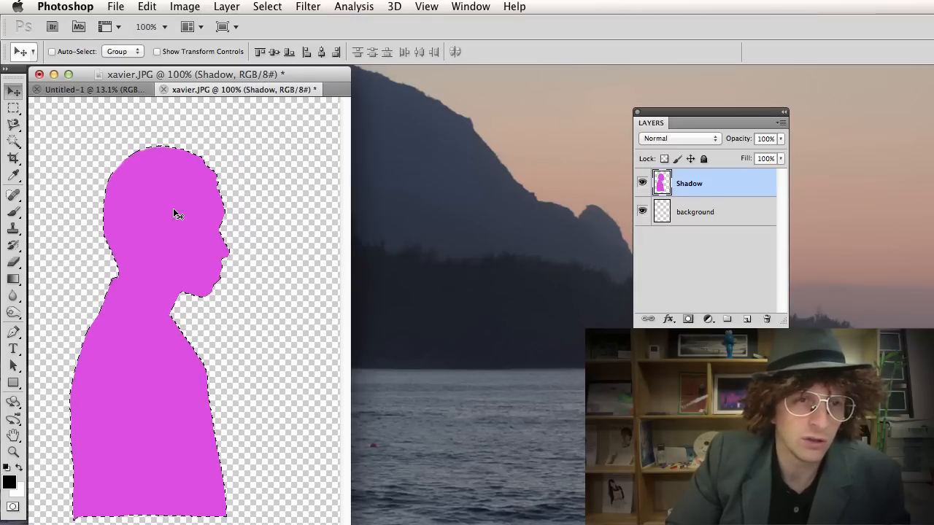
Fill the silhouette with a lighter lavender purple from the Color Picker, then deselect.
left_click(147, 7)
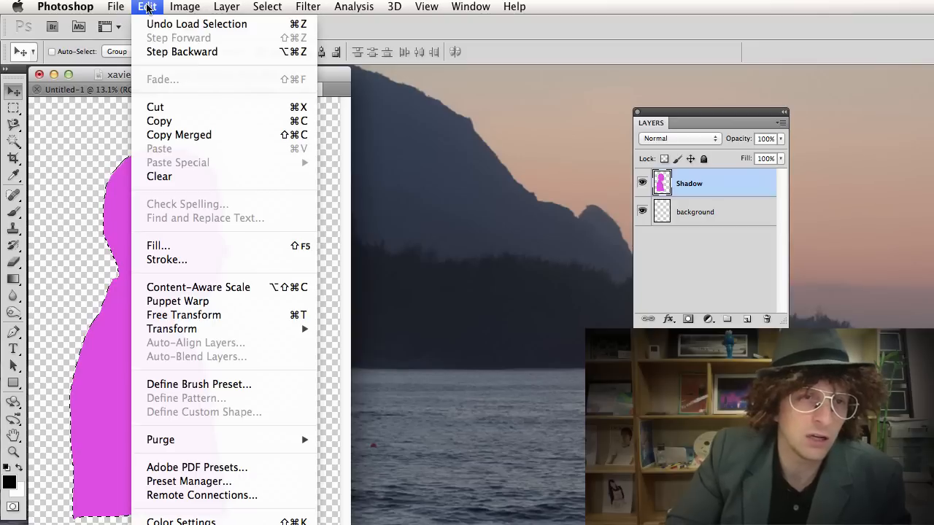
left_click(196, 245)
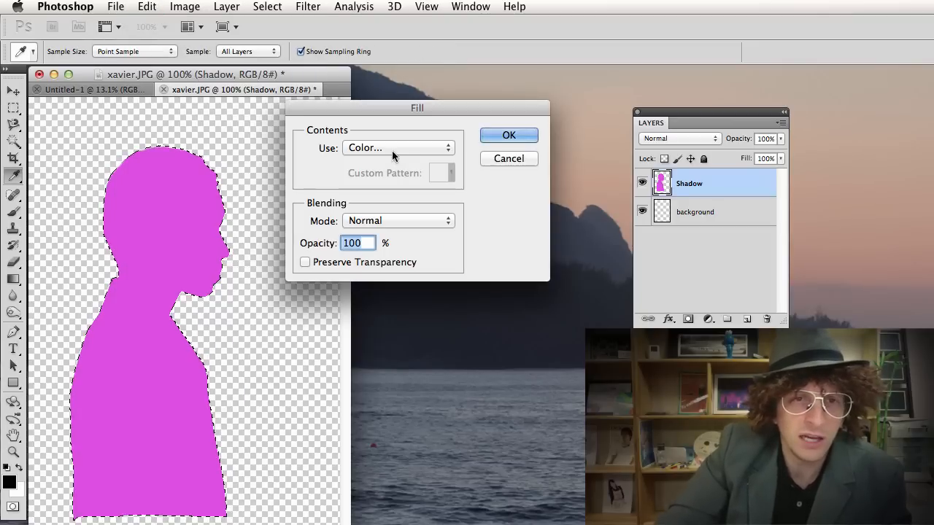
left_click(437, 147)
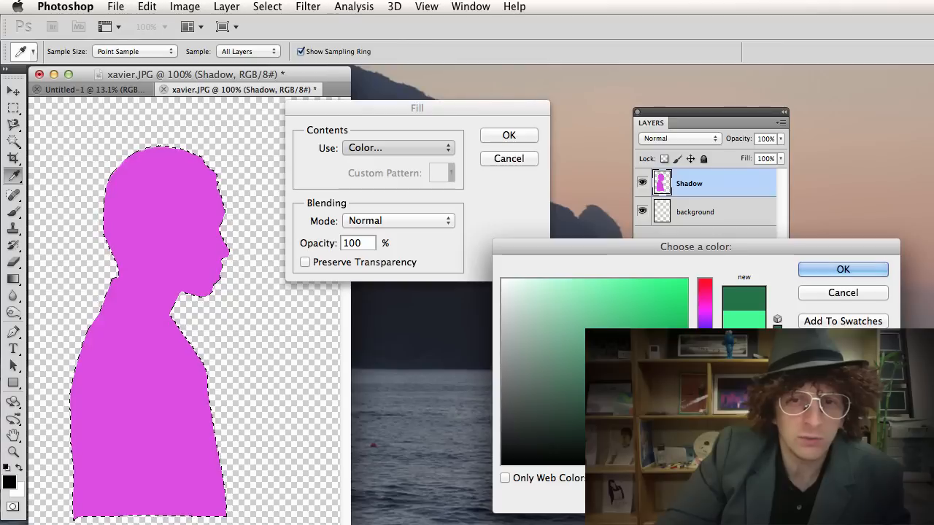
left_click_drag(704, 393, 705, 321)
left_click(623, 294)
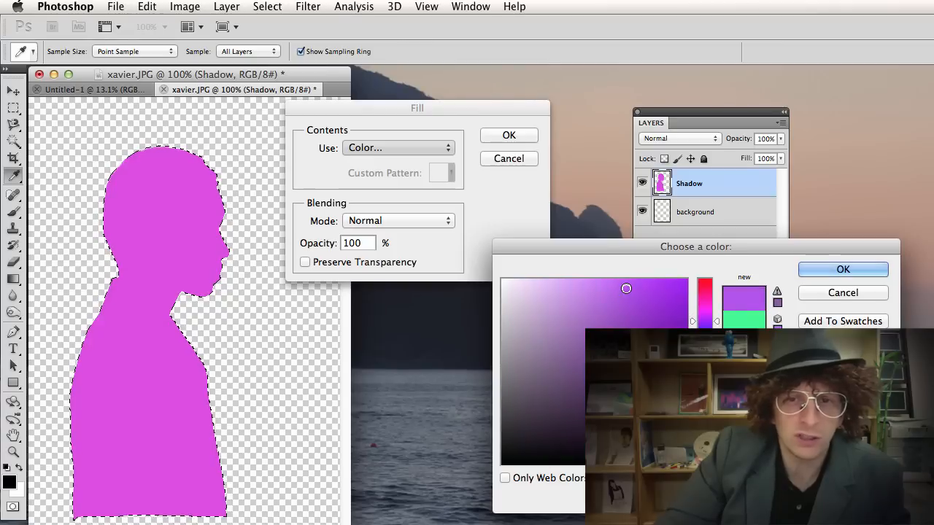
left_click_drag(626, 288, 609, 285)
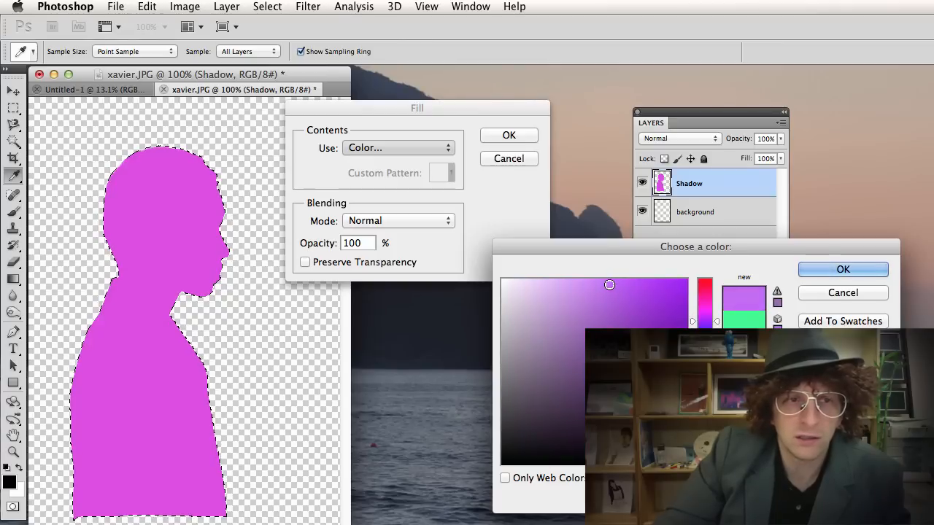
left_click(818, 270)
left_click(493, 138)
key("v")
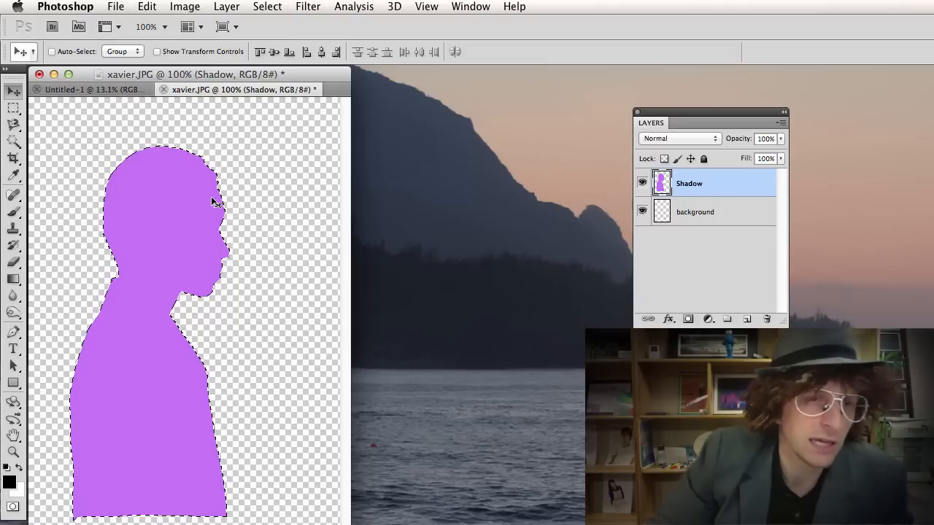
key("super+d")
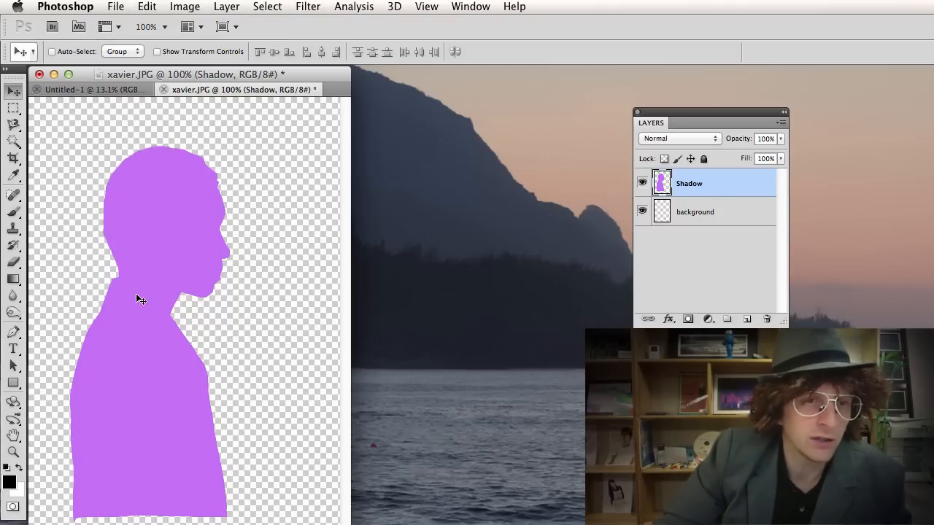
Zoom in on the silhouette's edges and set the Eraser to 5 px with 100% hardness.
scroll(211, 222, "up", 6)
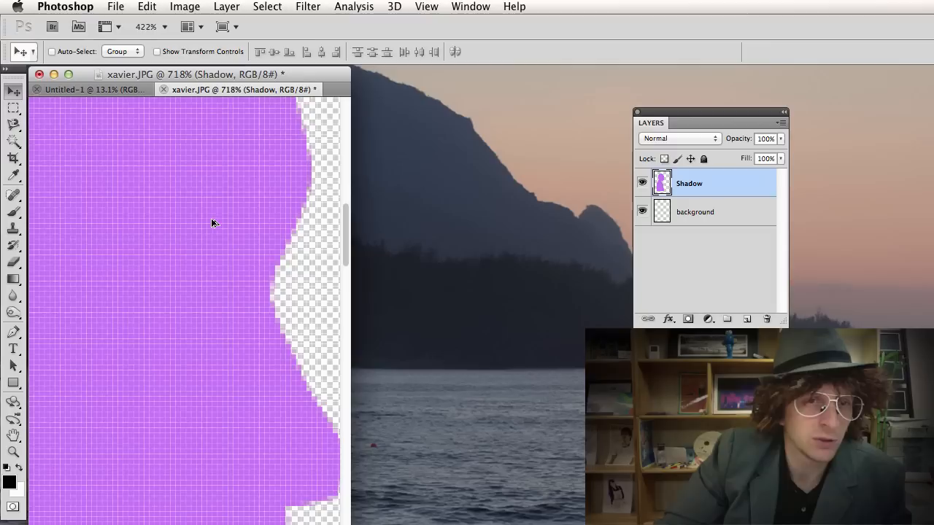
left_click_drag(245, 278, 161, 235)
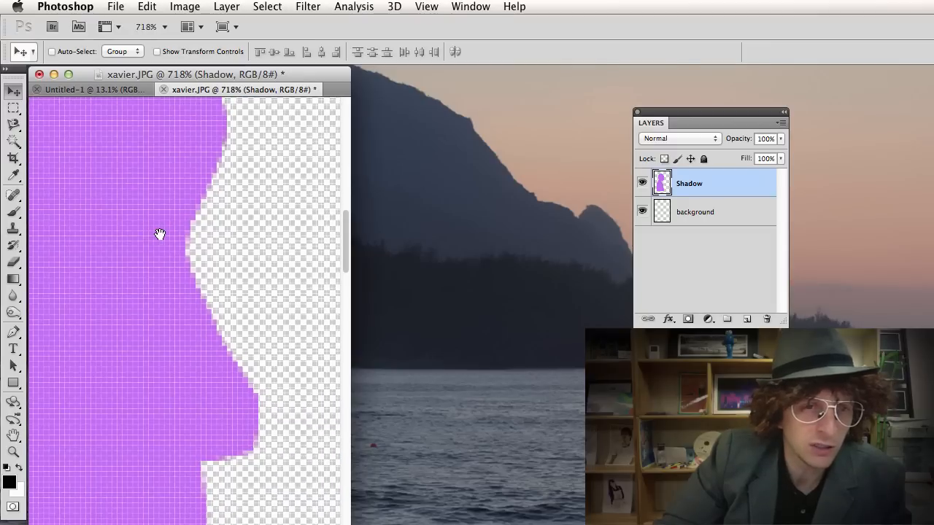
left_click_drag(114, 267, 188, 170)
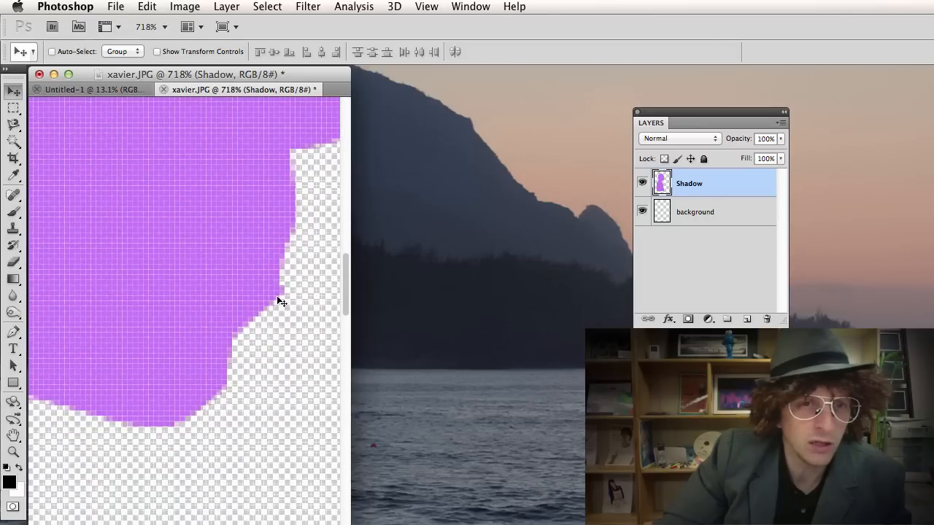
key("e")
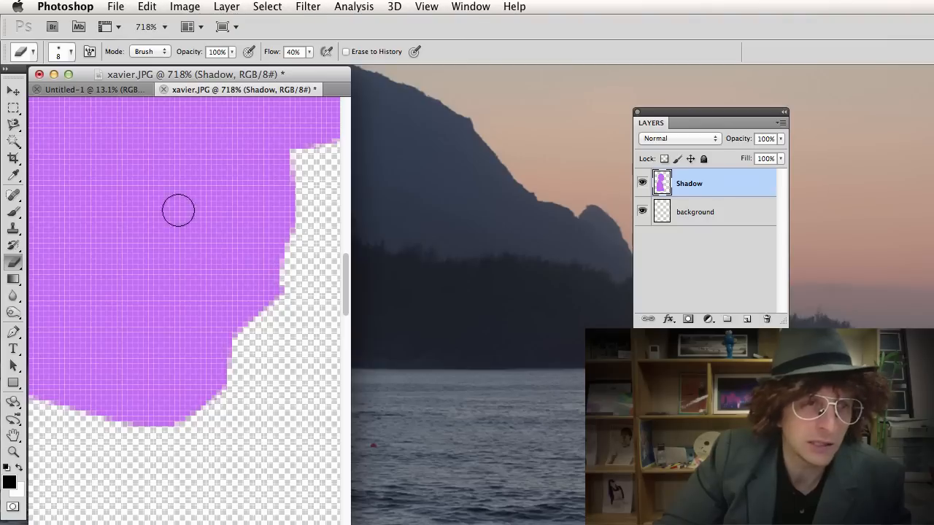
key("bracketleft")
key("bracketleft")
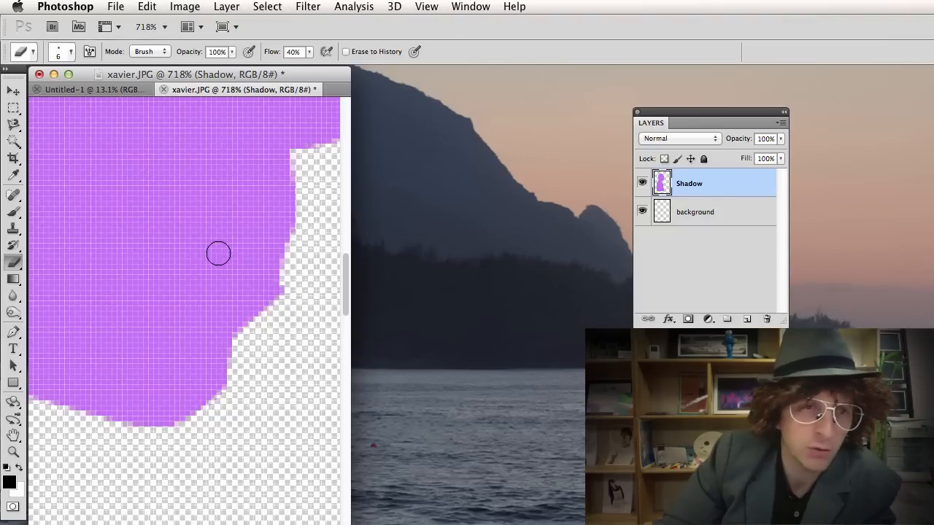
key("bracketright")
key("bracketright")
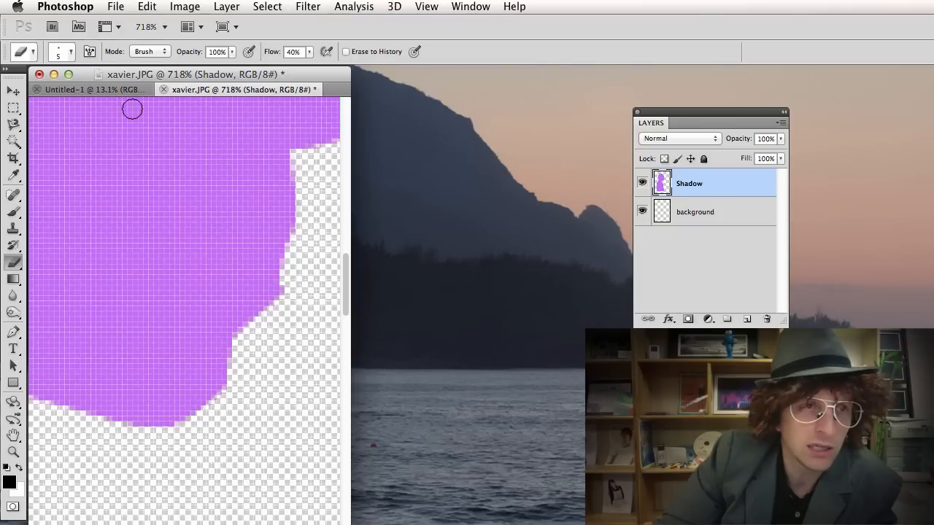
left_click(71, 52)
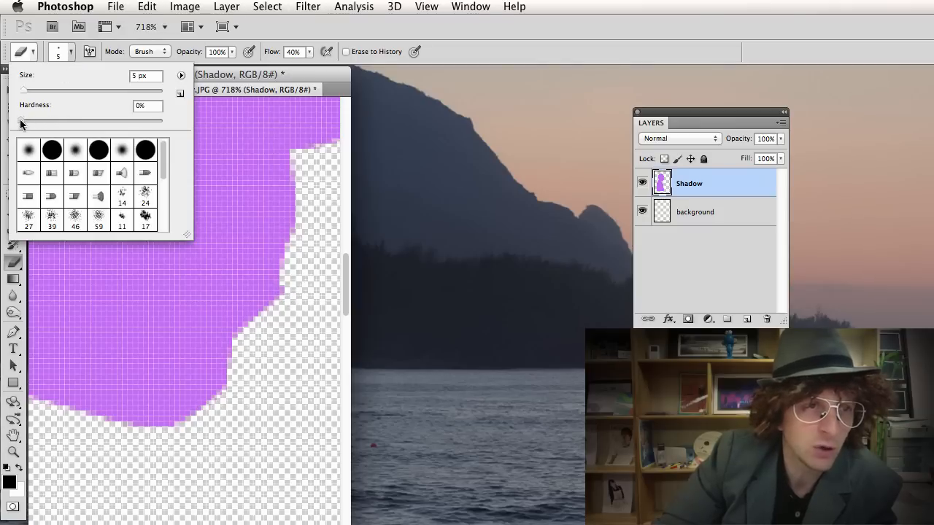
left_click_drag(20, 121, 166, 122)
left_click(308, 278)
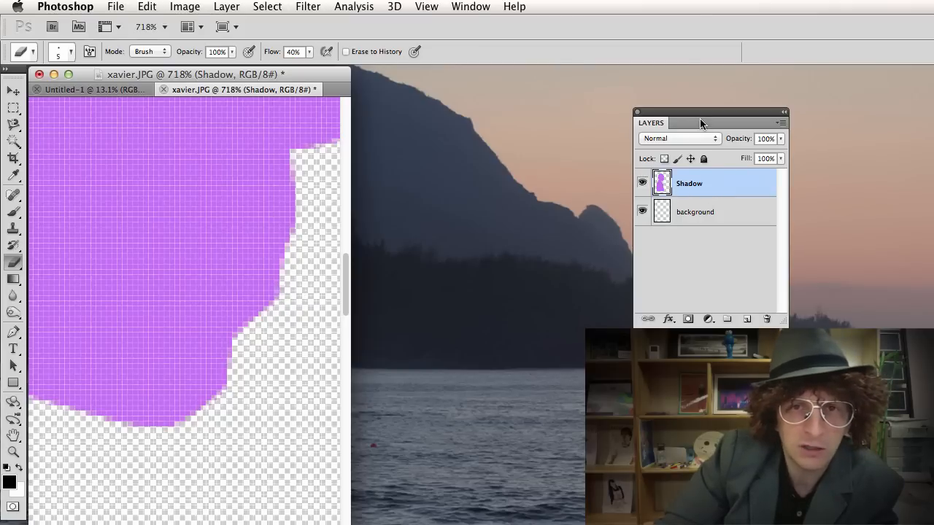
Move the Layers panel aside and pan along the profile edge to the head's top.
left_click_drag(700, 124, 493, 95)
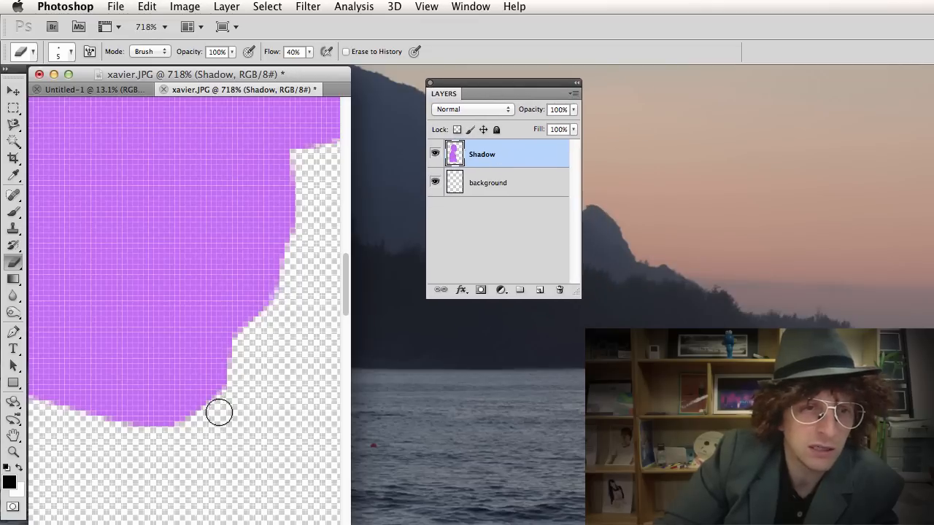
left_click_drag(289, 255, 237, 363)
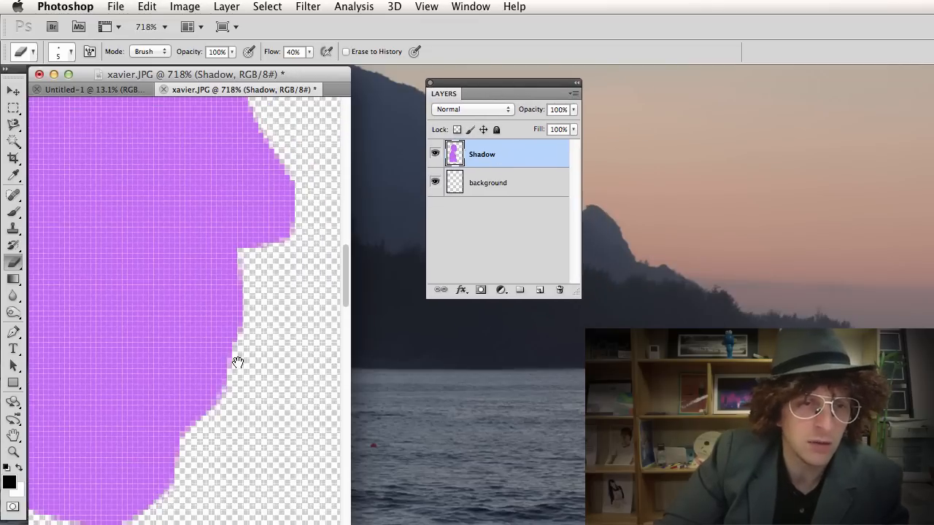
left_click_drag(266, 269, 235, 332)
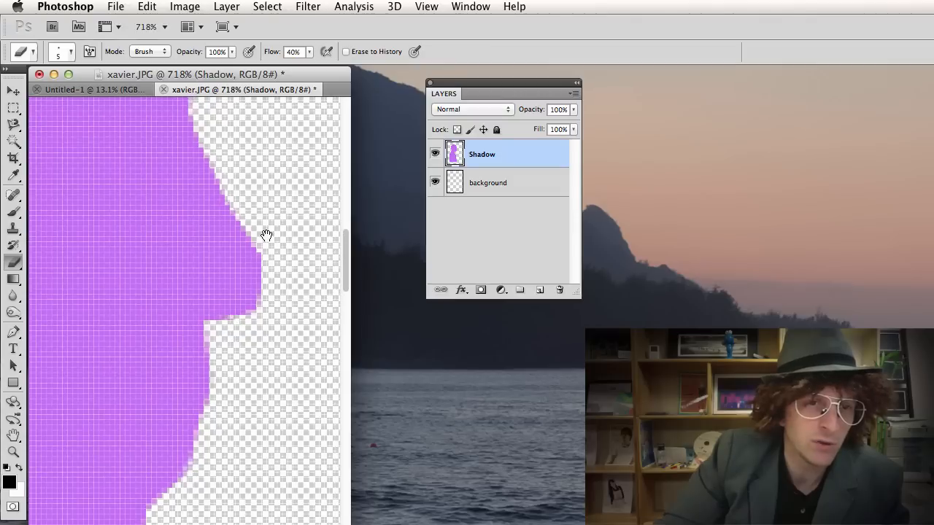
left_click_drag(266, 235, 248, 341)
left_click_drag(221, 200, 233, 360)
mouse_move(208, 162)
left_mouse_down()
mouse_move(237, 248)
mouse_move(302, 371)
left_mouse_up()
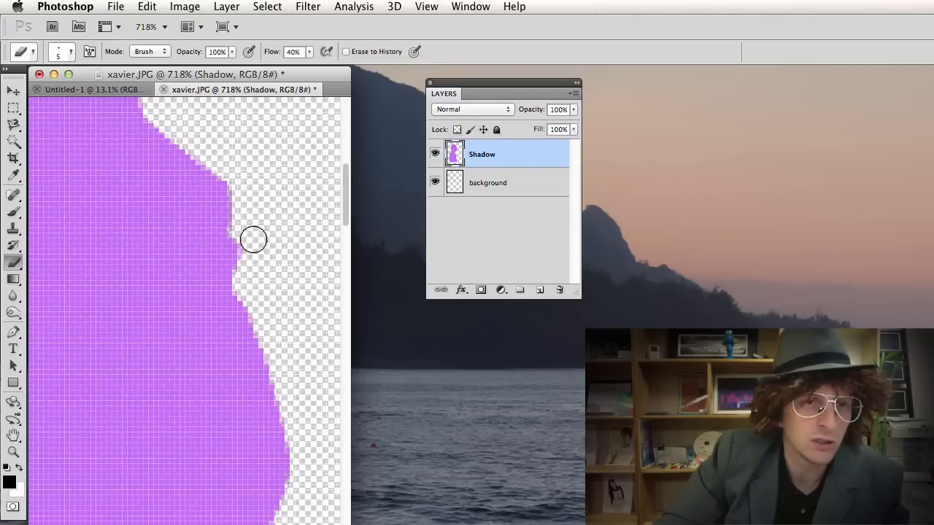
left_click_drag(127, 183, 365, 408)
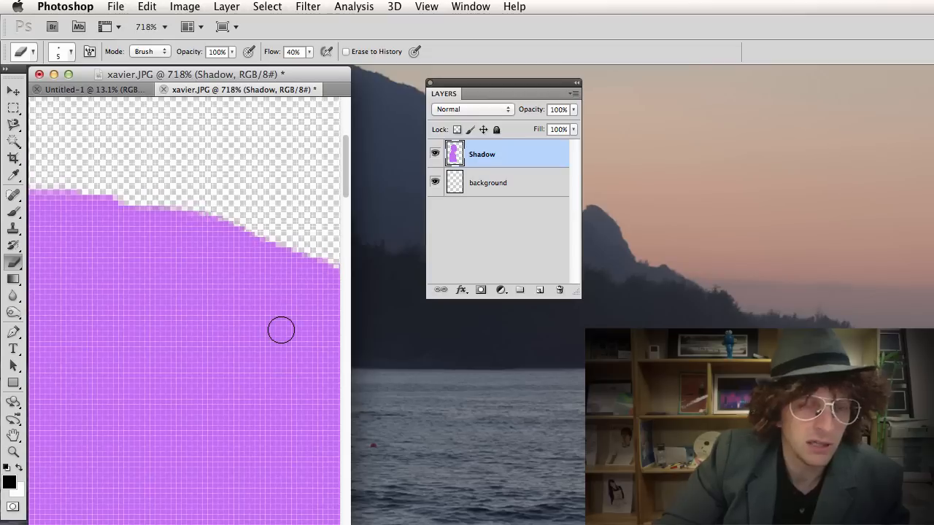
scroll(281, 330, "down", 6)
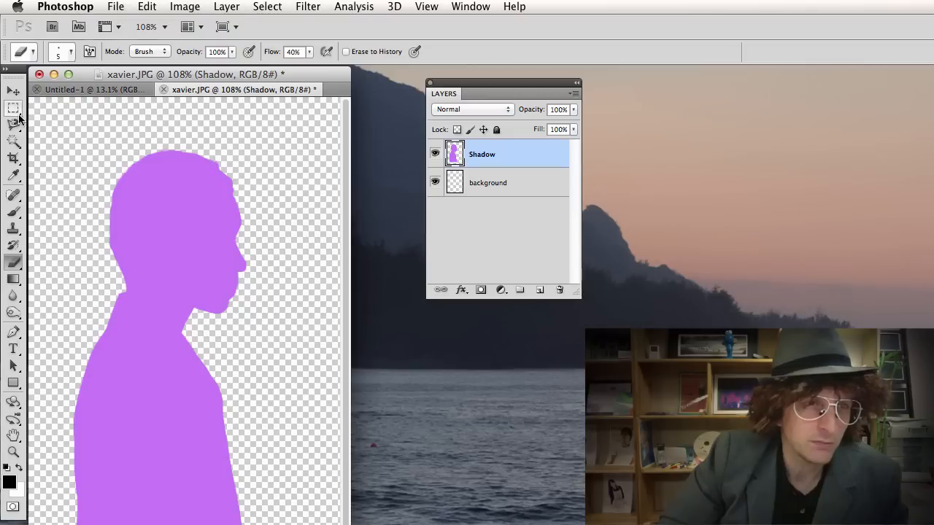
Draw a rectangular marquee around the silhouette's head and shoulders.
left_click(13, 108)
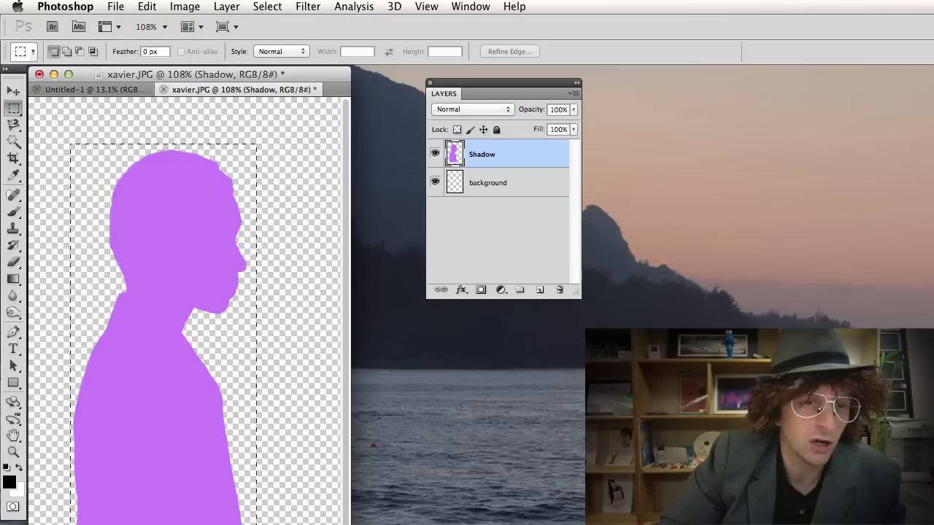
left_click_drag(256, 524, 253, 524)
left_click_drag(232, 475, 249, 389)
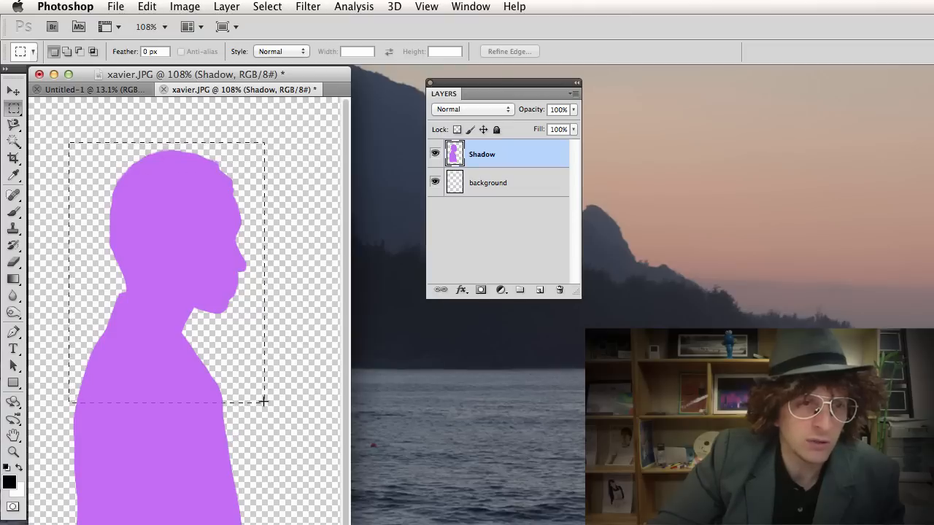
left_click_drag(263, 401, 255, 404)
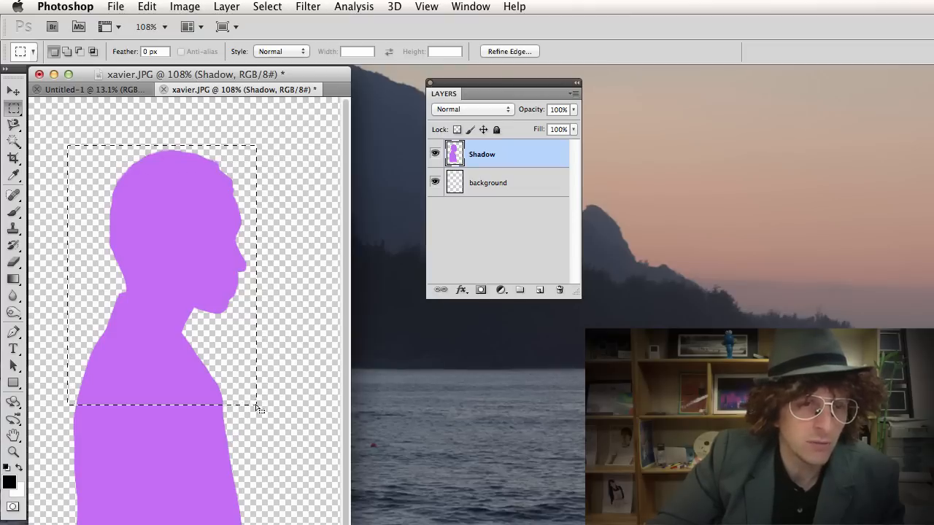
left_click(191, 7)
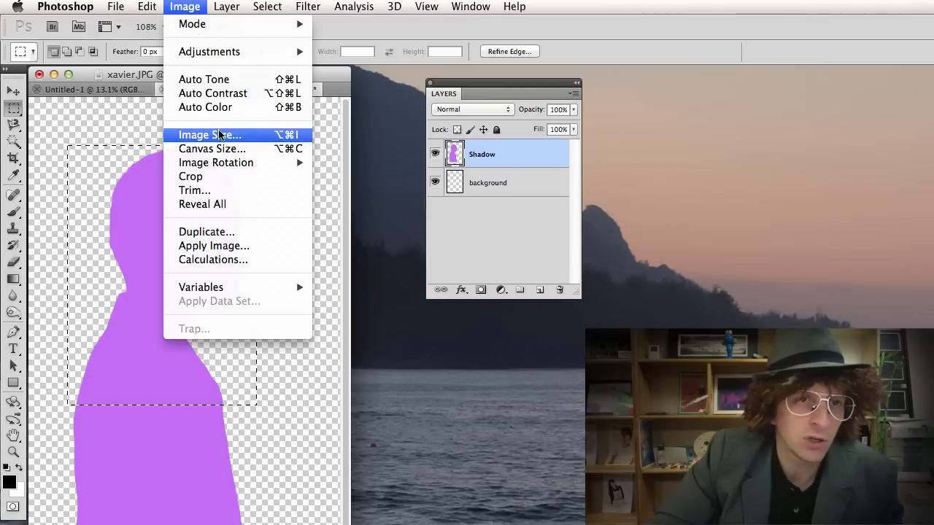
left_click(116, 78)
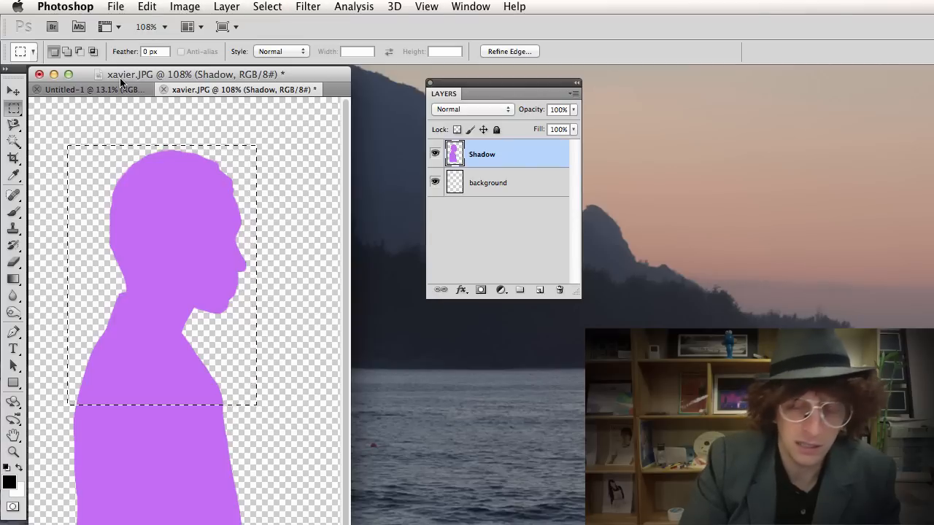
Invert the rectangle, delete everything below the head and shoulders, and deselect.
key("BackSpace")
key("super+z")
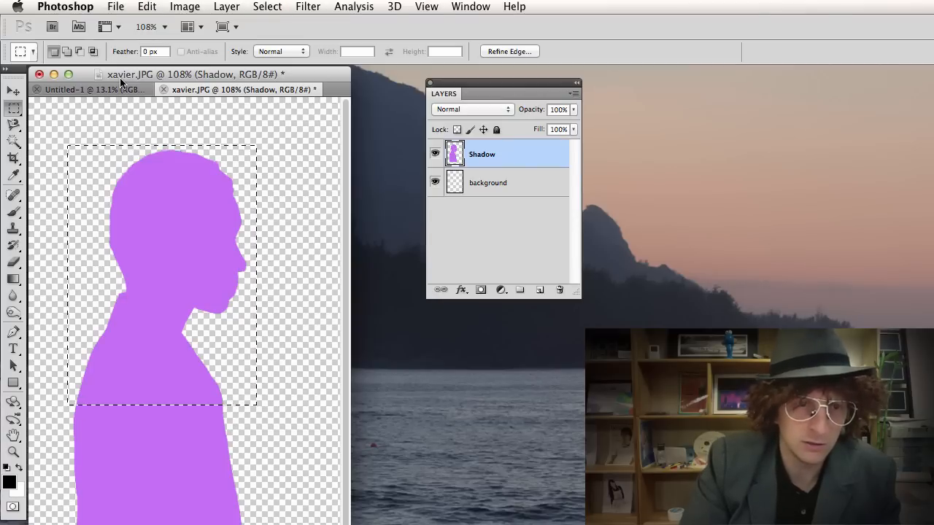
key("shift+super+i")
key("BackSpace")
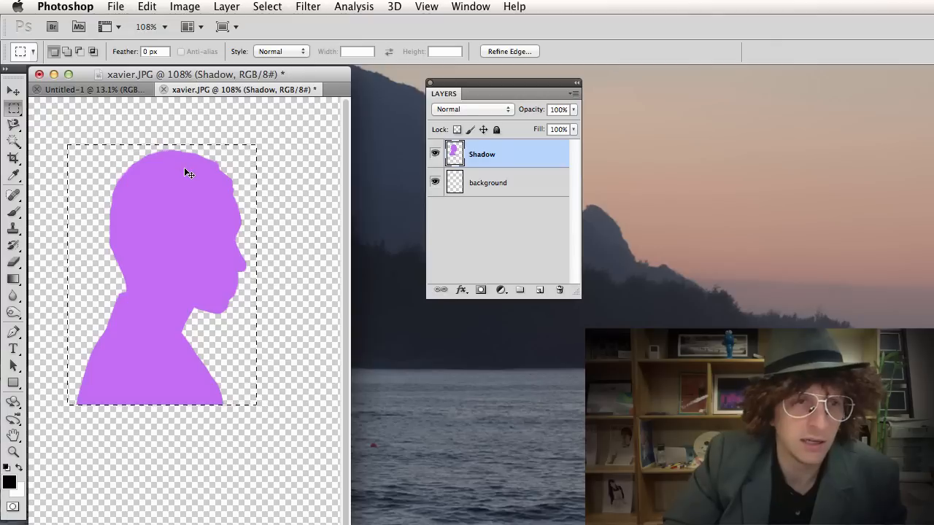
key("super+d")
Shift the silhouette up-left and drag it into the classID Shadow Collage document.
key("v")
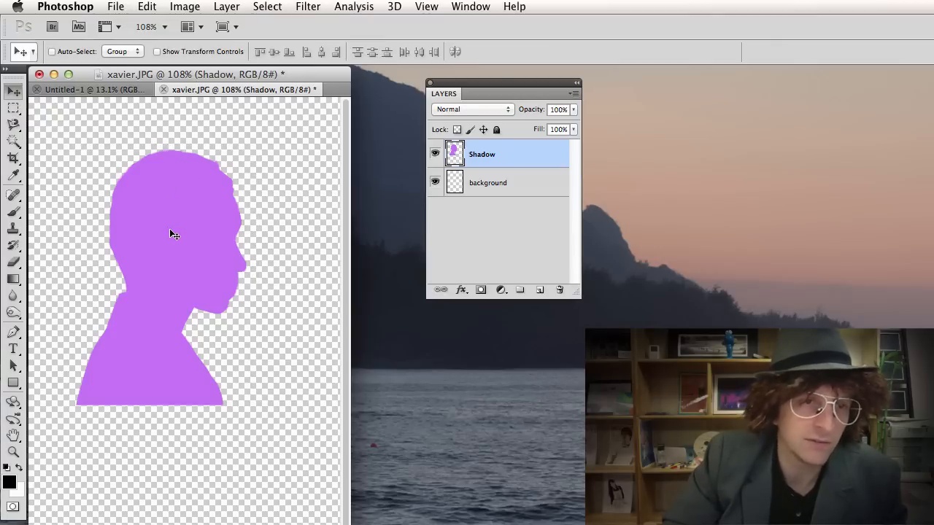
left_click_drag(170, 228, 131, 175)
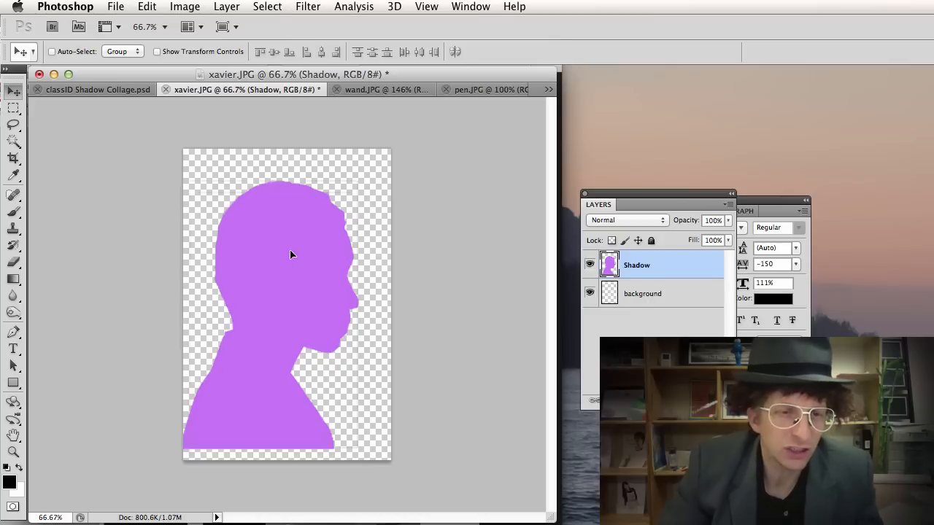
left_click_drag(290, 254, 225, 242)
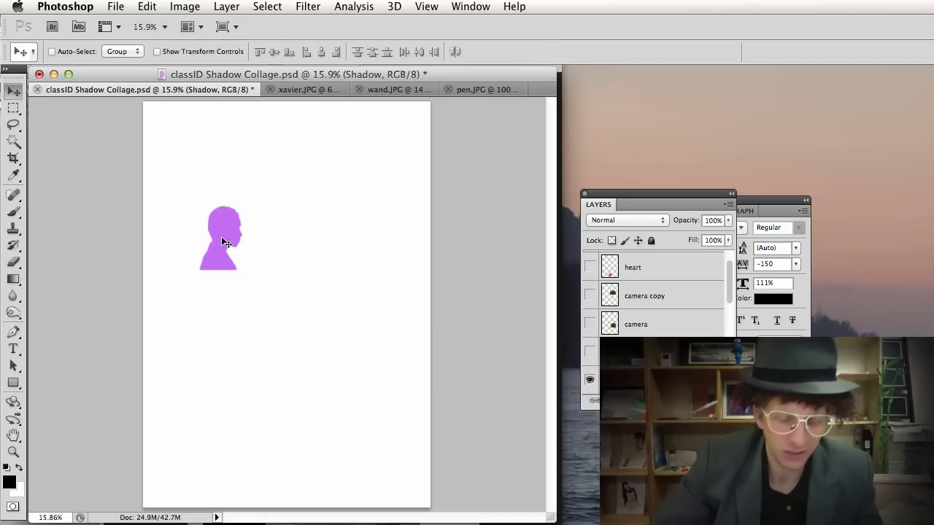
Free-transform the lavender silhouette to about 534% so it fills most of the page.
key("super+t")
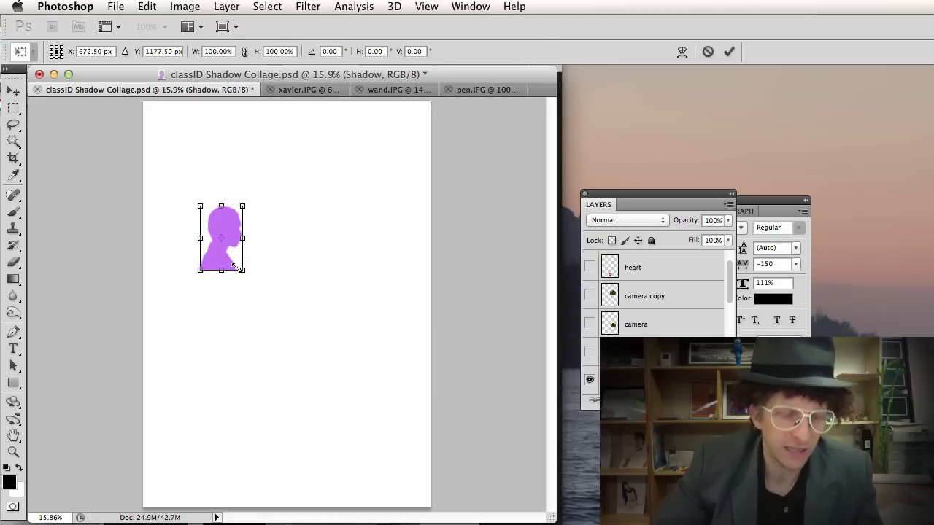
left_click_drag(239, 270, 396, 444)
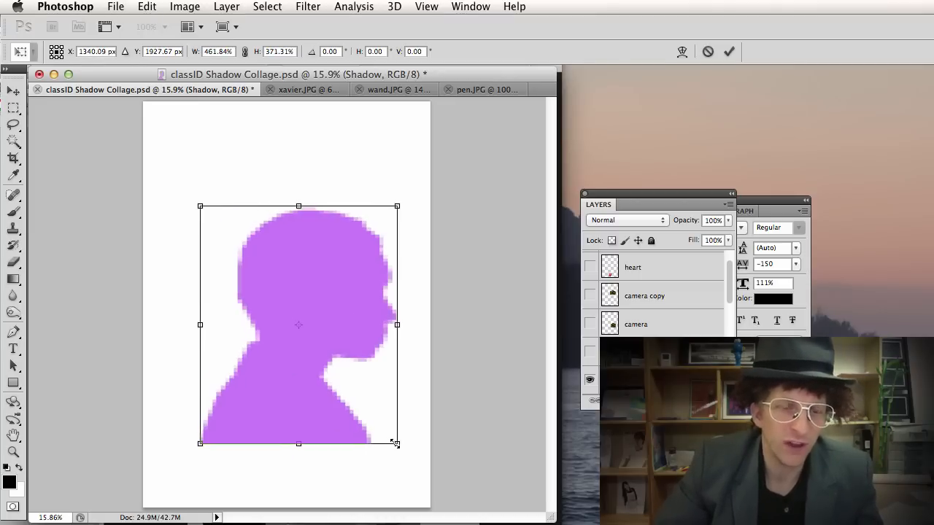
key("super+z")
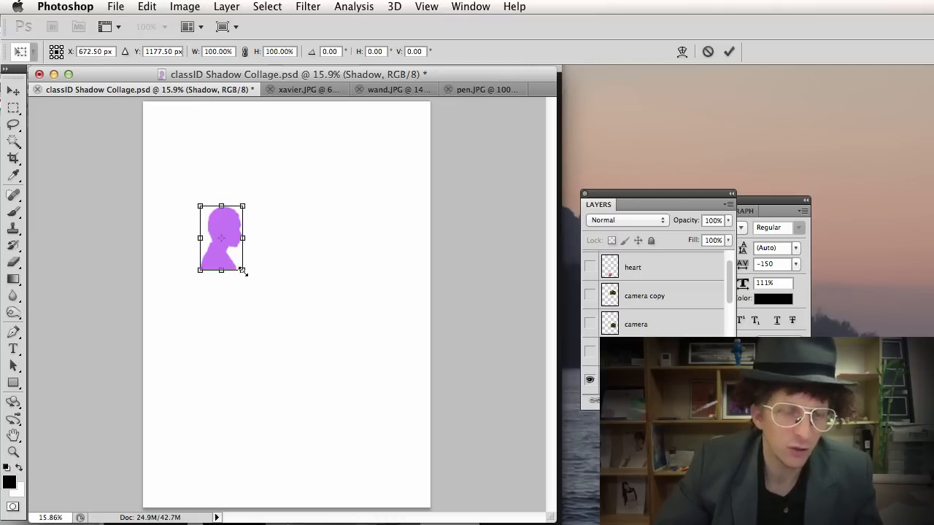
left_click_drag(243, 271, 395, 499)
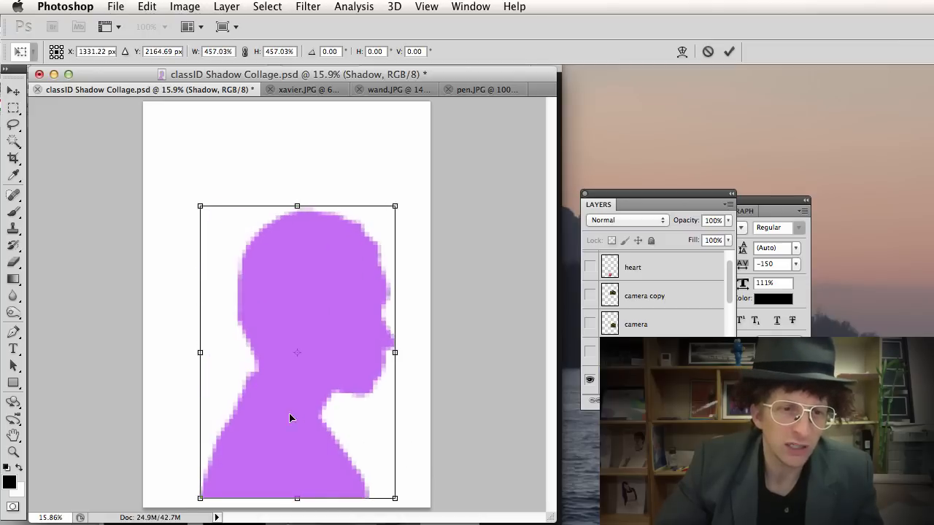
left_click_drag(290, 417, 241, 360)
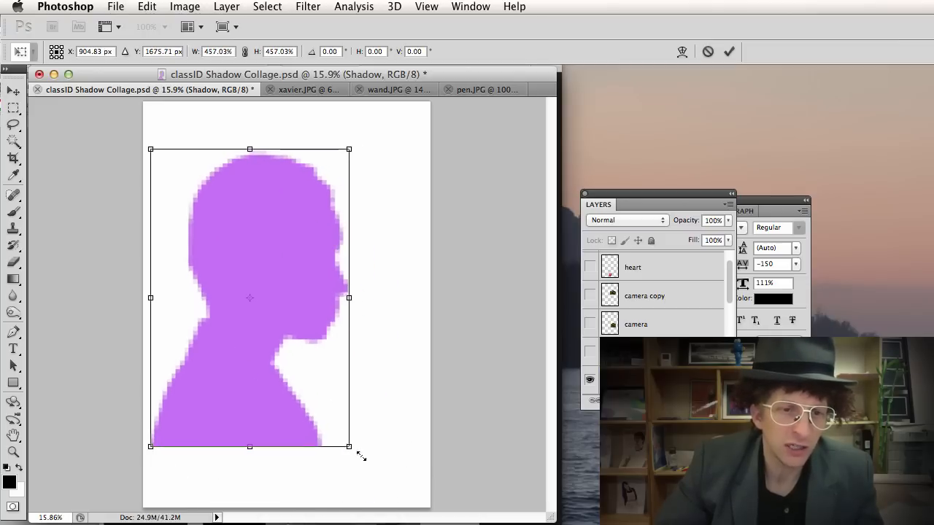
left_click_drag(361, 456, 408, 498)
mouse_move(313, 491)
left_mouse_down()
mouse_move(317, 475)
mouse_move(321, 487)
left_mouse_up()
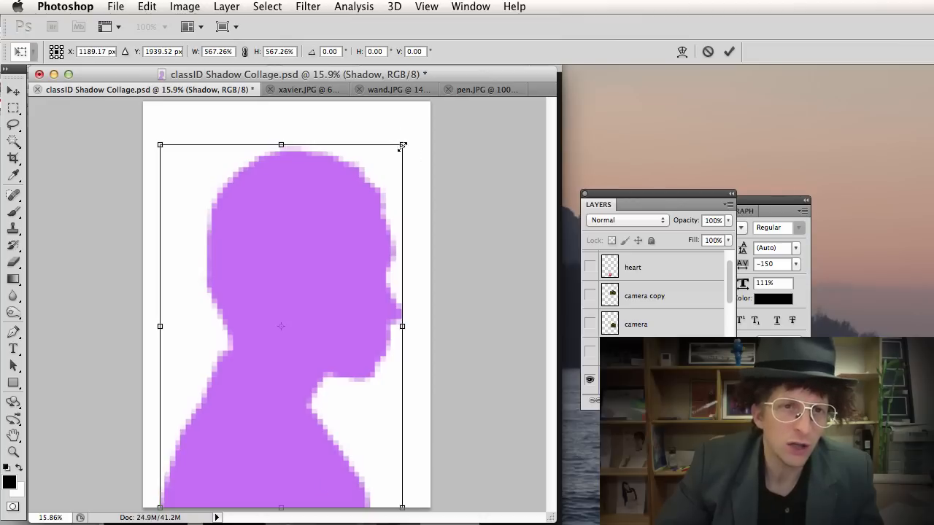
left_click_drag(402, 145, 383, 173)
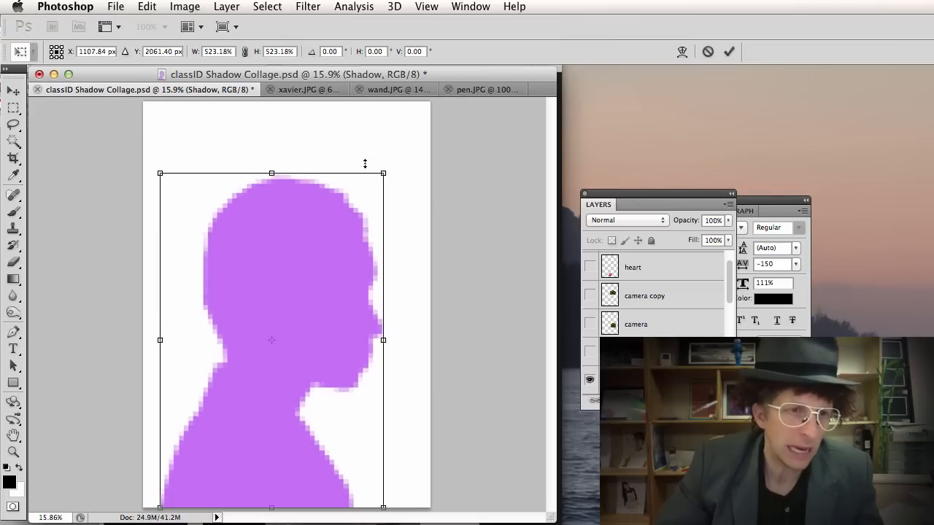
key("super+Tab")
key("super+Tab")
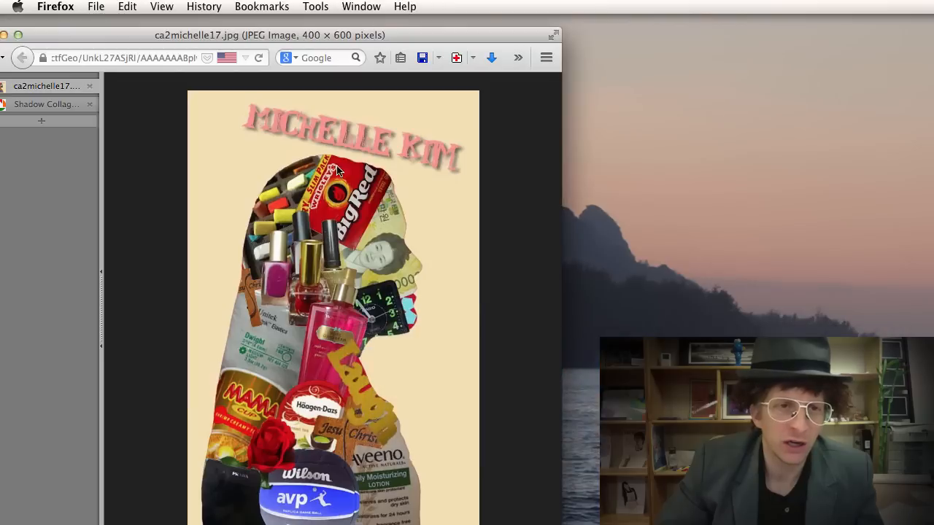
key("super+Tab")
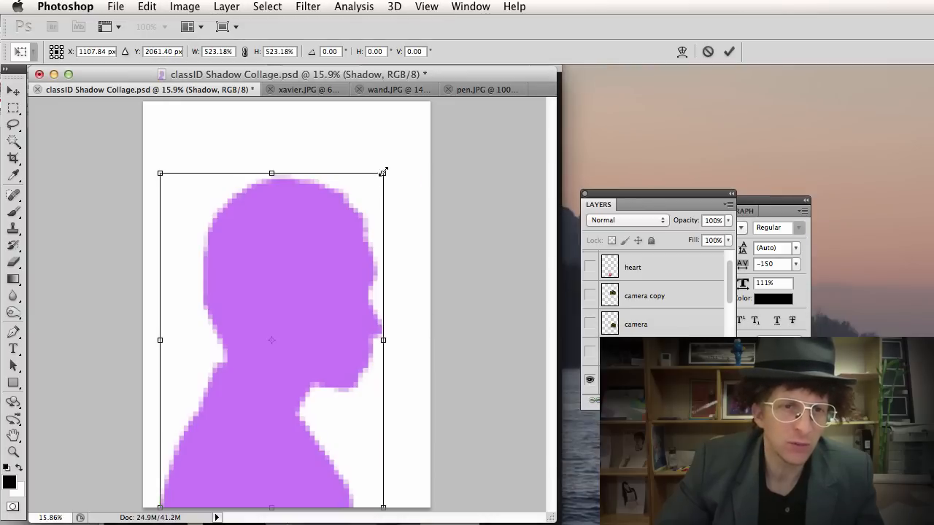
mouse_move(383, 173)
left_mouse_down()
mouse_move(327, 250)
mouse_move(389, 167)
left_mouse_up()
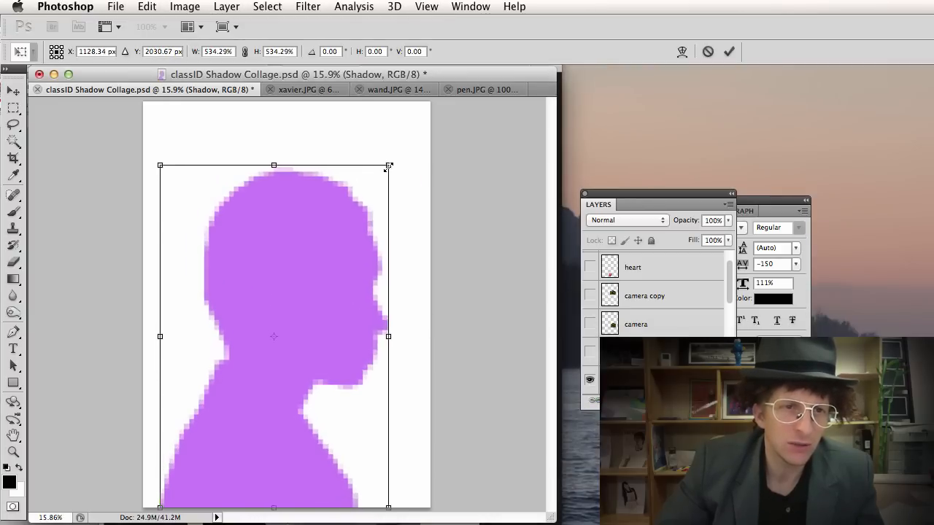
key("Return")
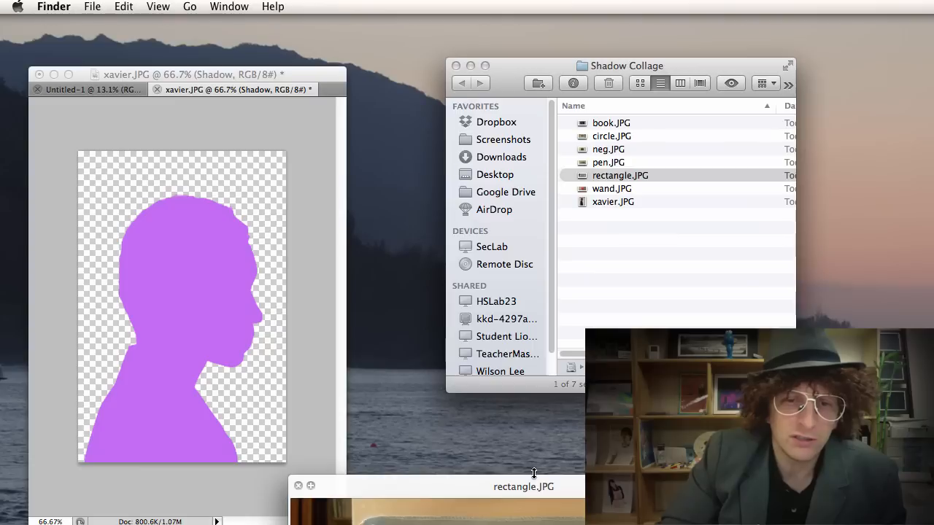
Preview rectangle.JPG with Quick Look, then drag it from Finder into Photoshop.
left_click_drag(534, 482, 443, 100)
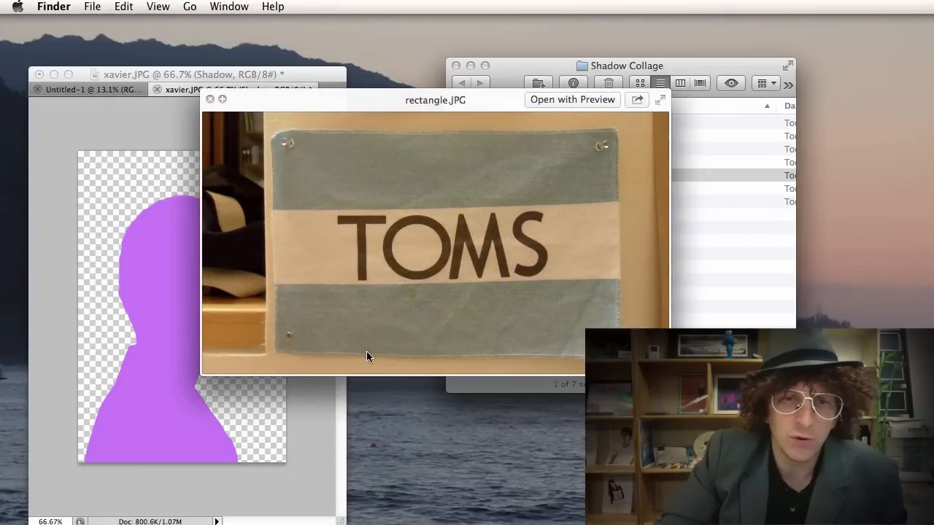
key("space")
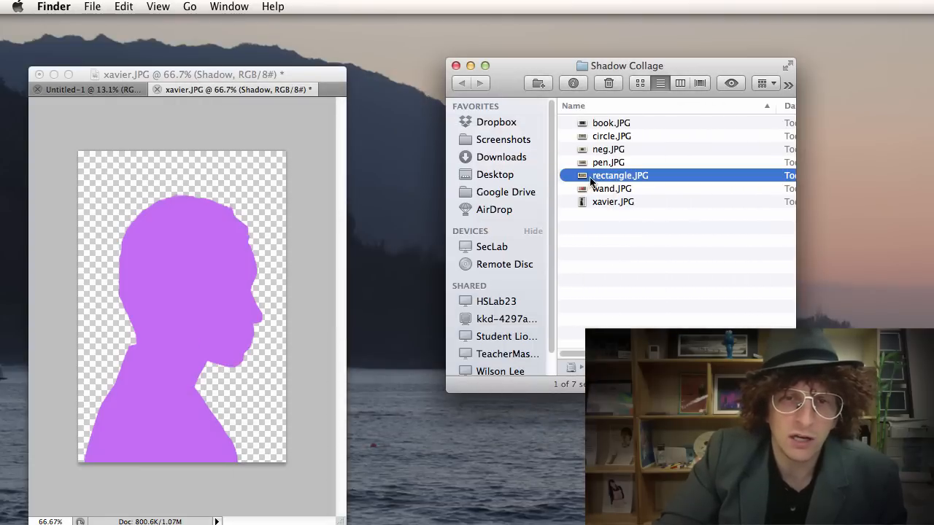
left_click_drag(620, 176, 339, 268)
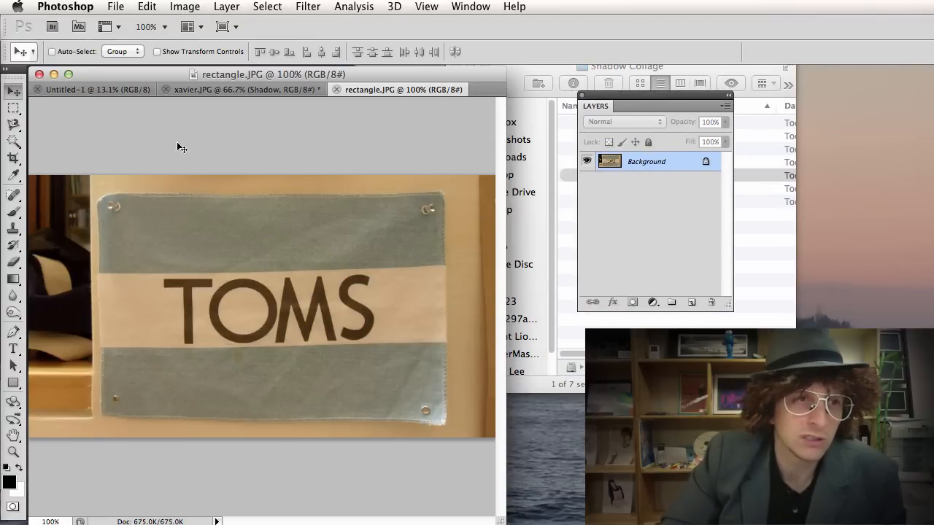
Try a rectangular selection around the TOMS sign, deselect it, and widen the document window.
left_click(17, 110)
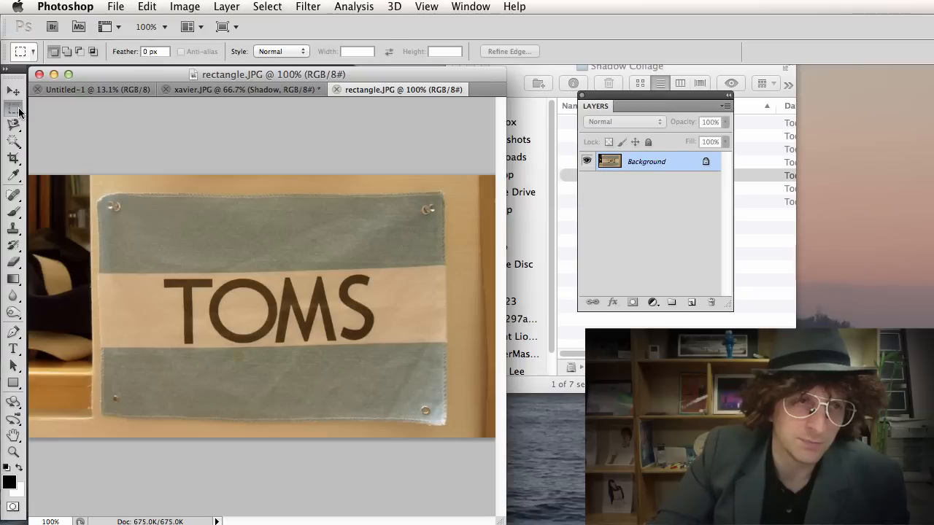
left_click(19, 111)
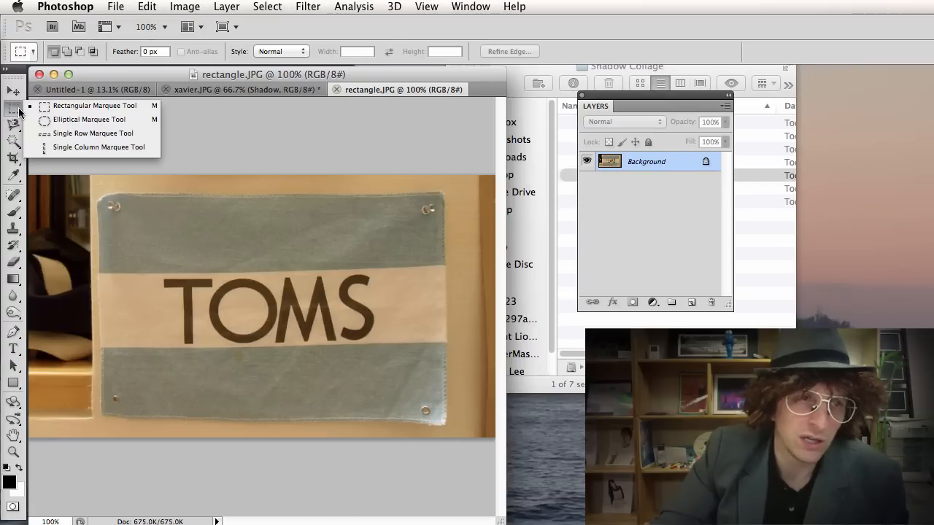
left_click(70, 108)
left_click_drag(199, 269, 440, 414)
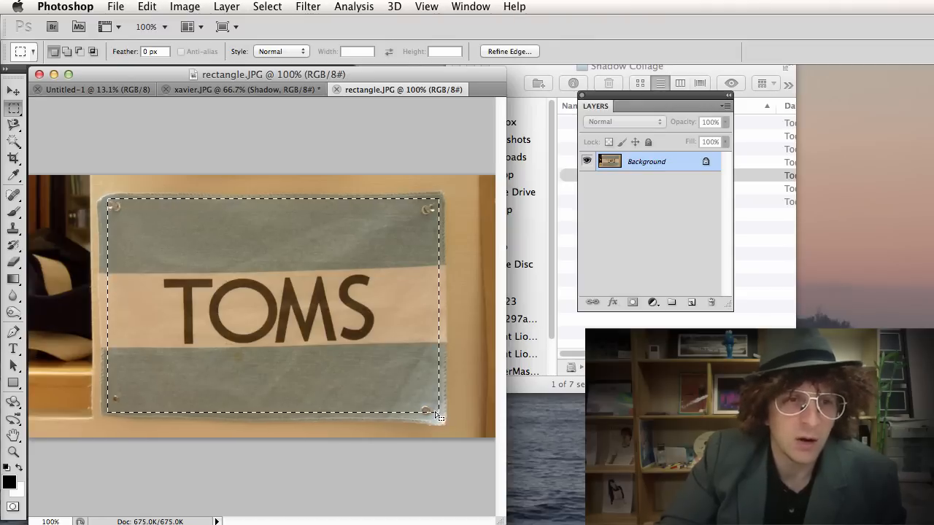
key("super+d")
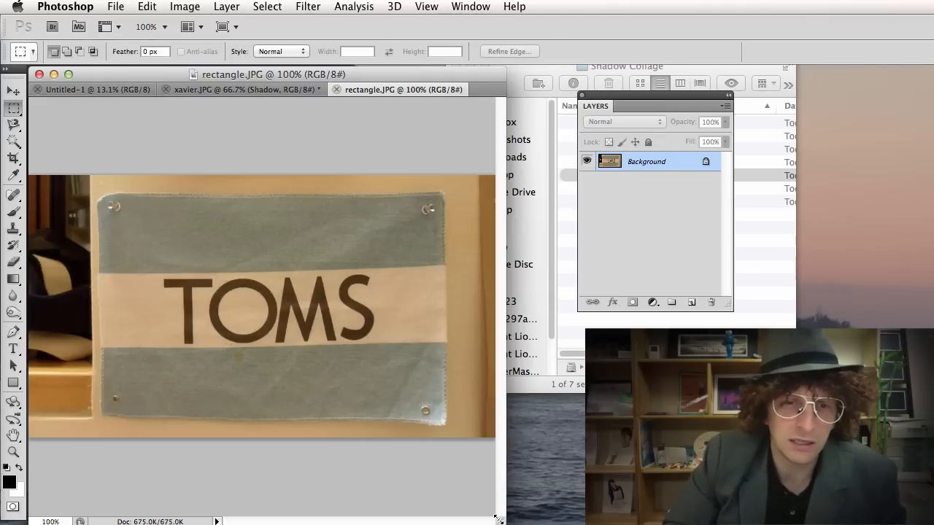
left_click_drag(496, 520, 574, 524)
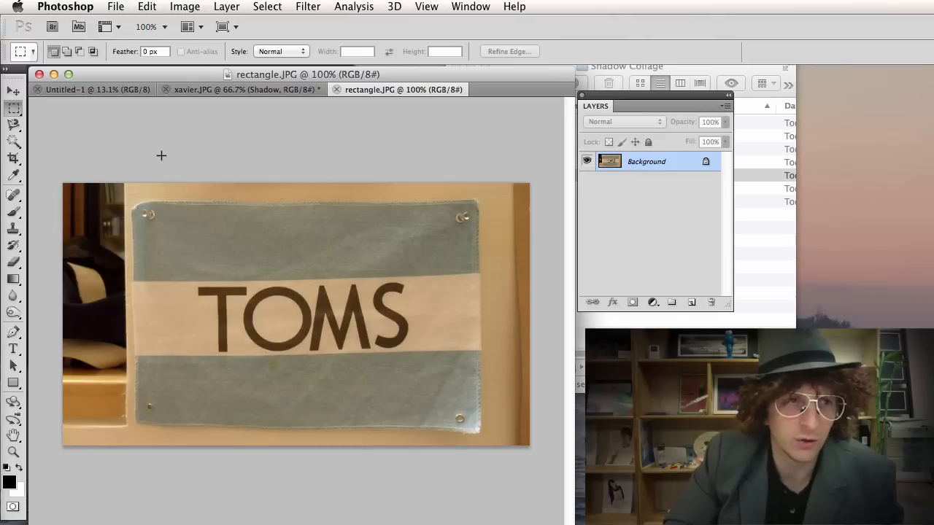
Convert the locked Background of rectangle.JPG into an editable Layer 0.
left_click(14, 92)
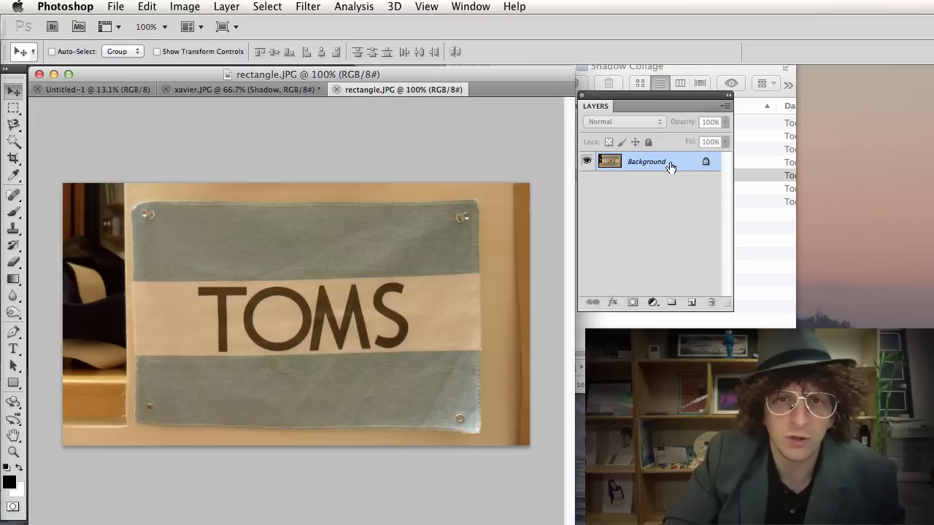
double_click(656, 162)
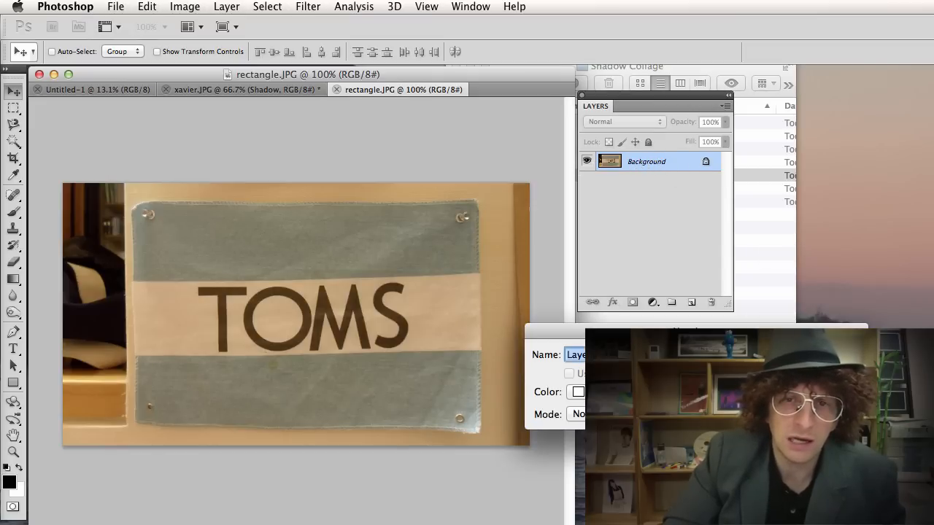
key("Return")
Try rotating the photo layer to straighten the tag, then cancel the transform.
key("super+t")
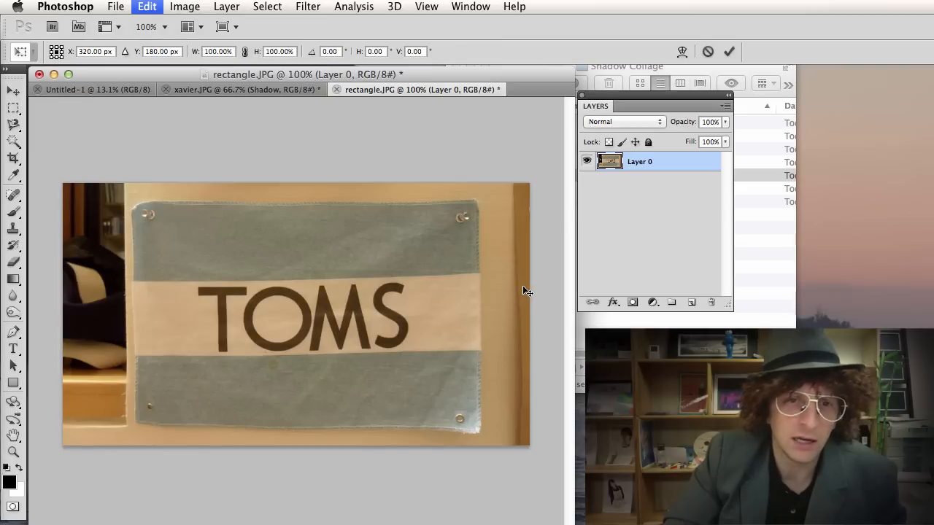
mouse_move(541, 449)
left_mouse_down()
mouse_move(533, 460)
mouse_move(538, 438)
mouse_move(537, 452)
left_mouse_up()
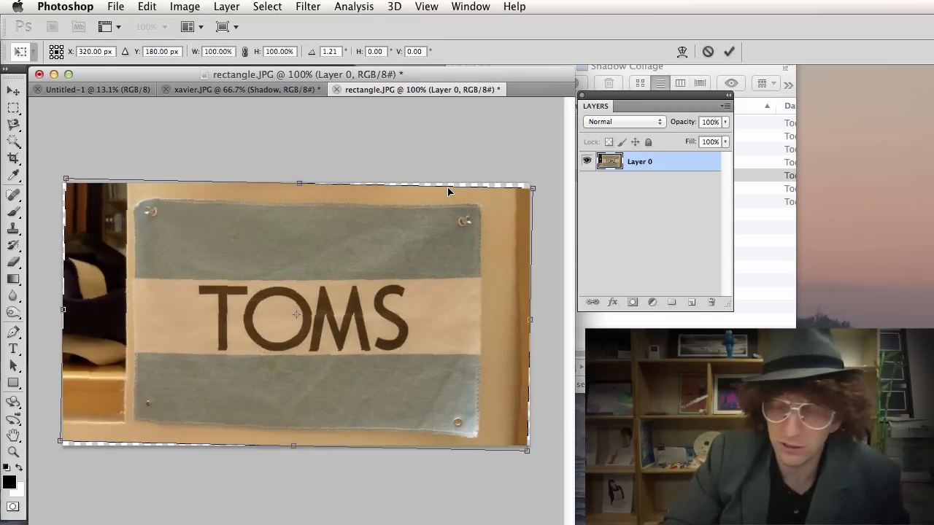
key("Escape")
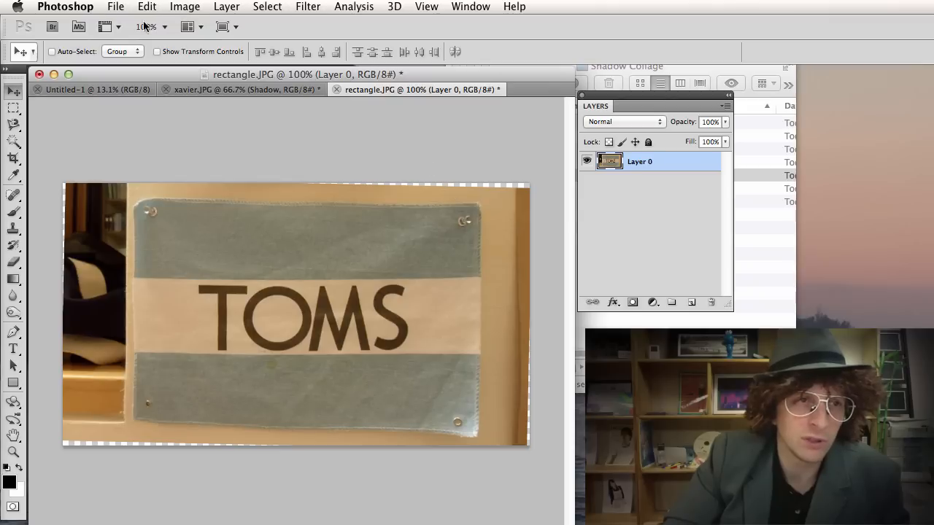
Crop the photo to a rectangular selection, then undo back to the uncropped photo.
left_click(19, 108)
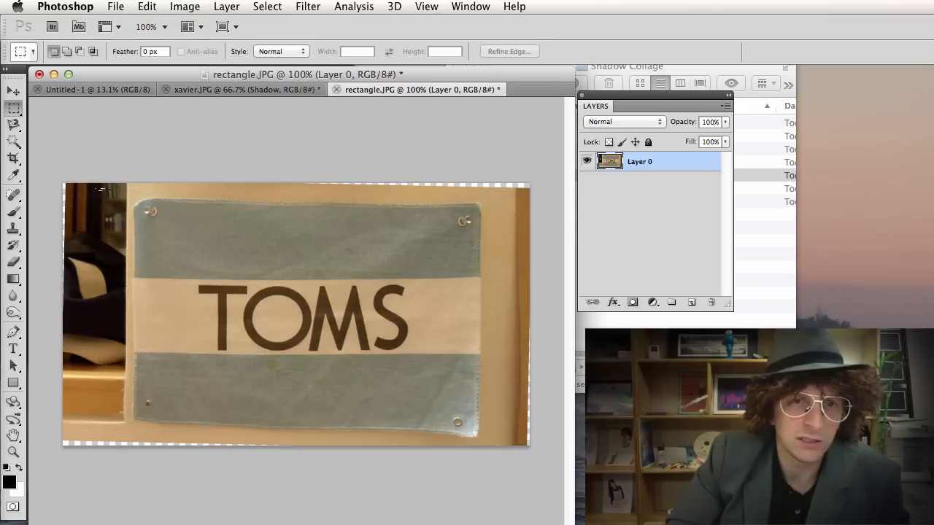
left_click_drag(96, 188, 503, 440)
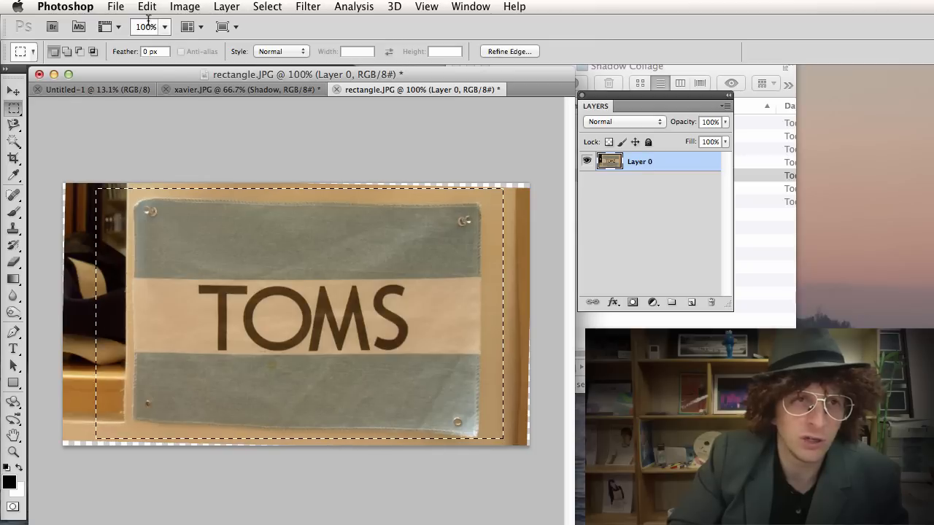
left_click(185, 5)
left_click(218, 176)
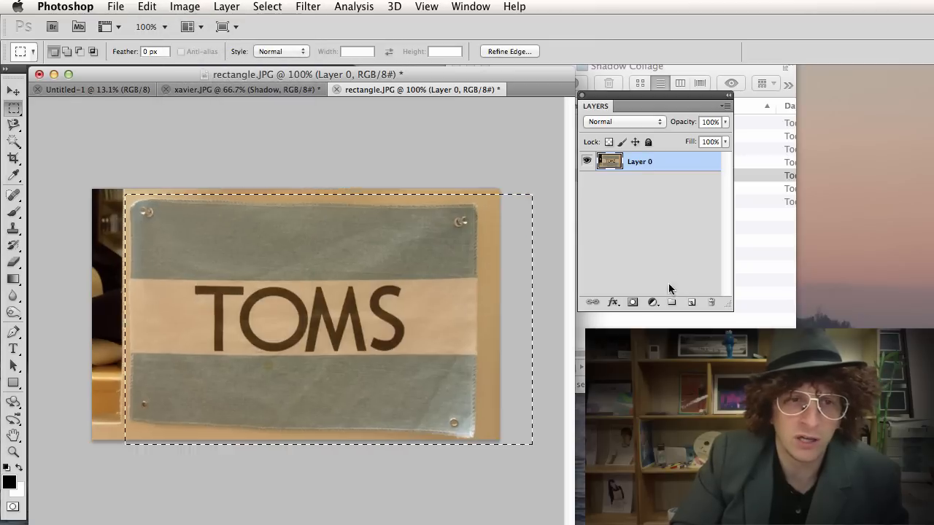
key("super+d")
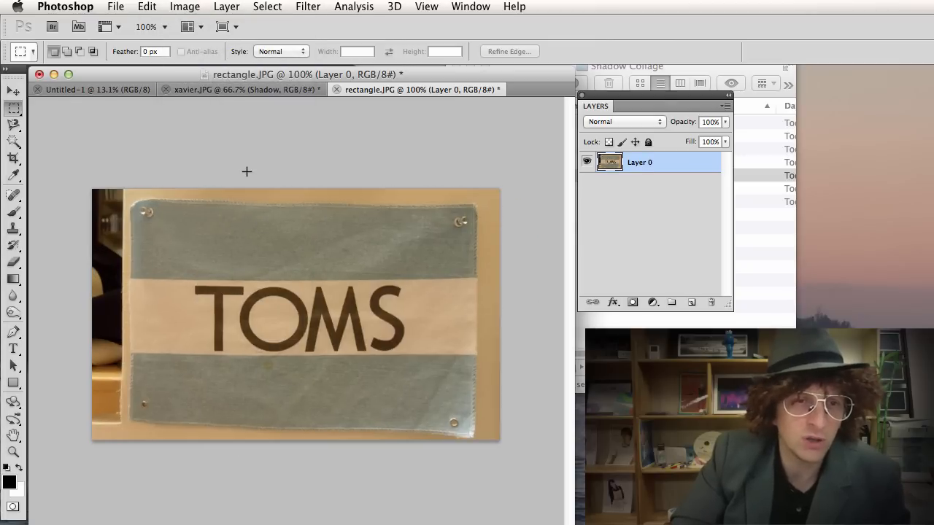
key("super+alt+z")
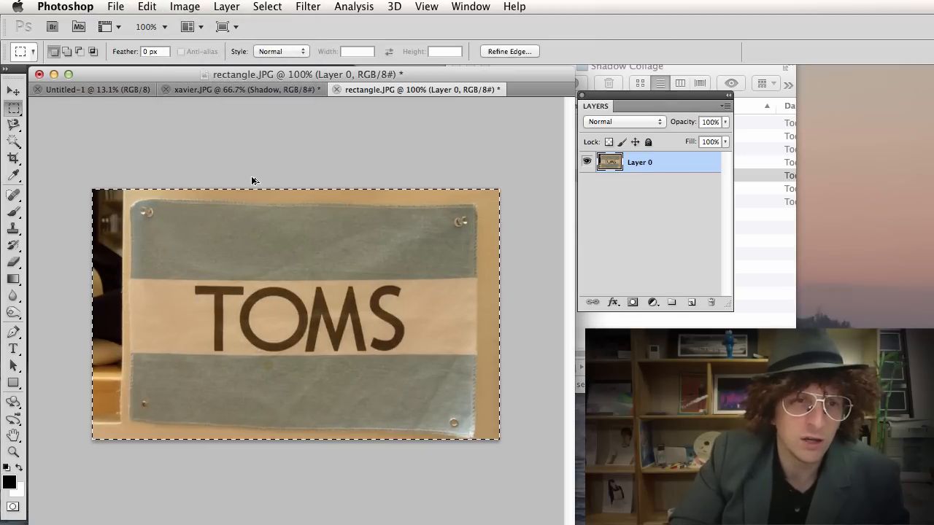
key("super+alt+z")
key("super+shift+z")
key("super+shift+z")
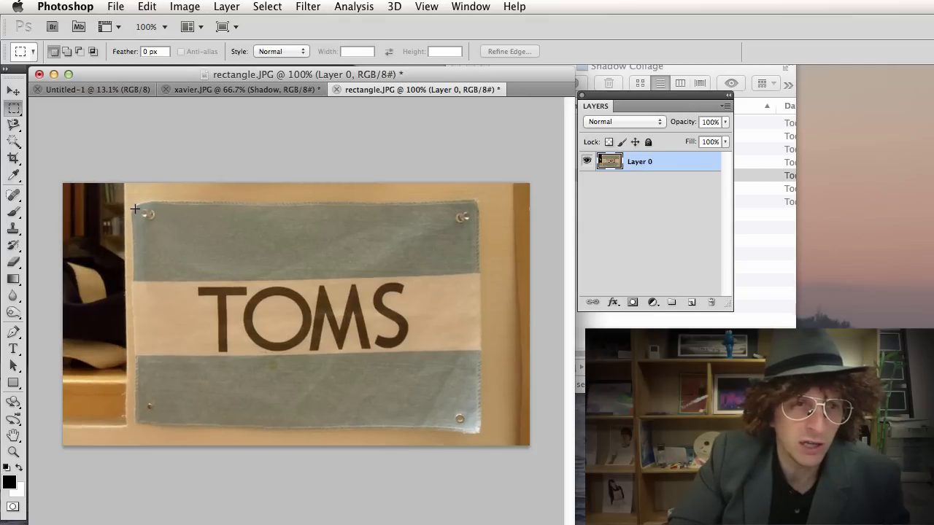
Marquee-select just the TOMS label and copy it with Cmd+C.
left_click_drag(389, 368, 472, 420)
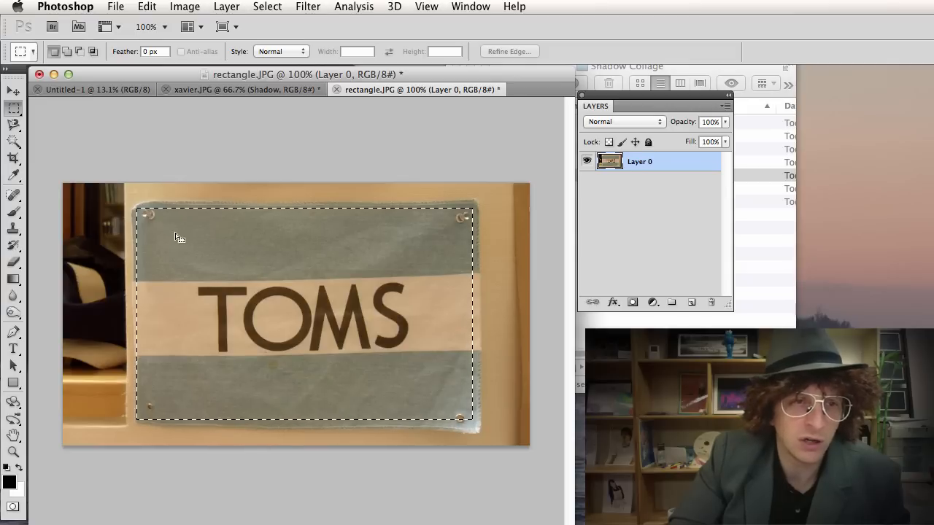
key("v")
key("super+c")
key("ctrl+Tab")
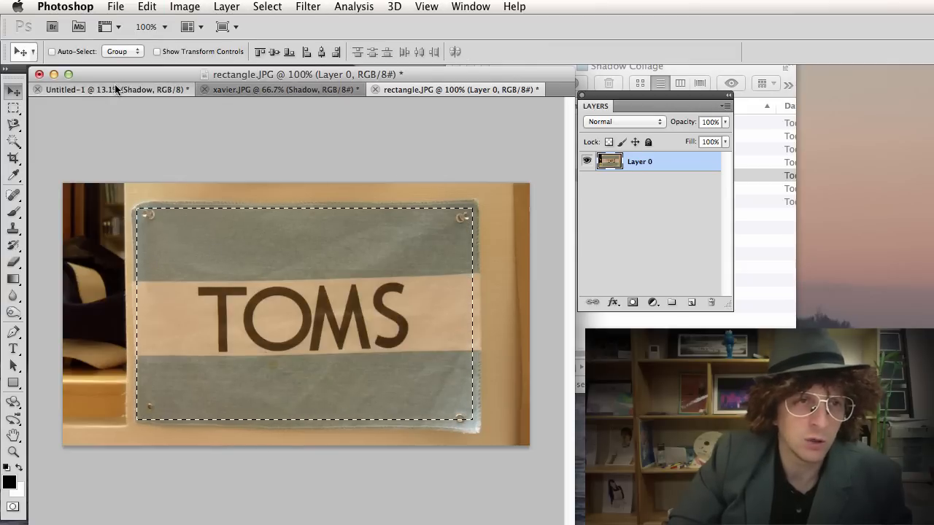
Paste the TOMS label into Untitled-1 as Layer 1, scale it to about 175%, and place it atop the head.
key("super+v")
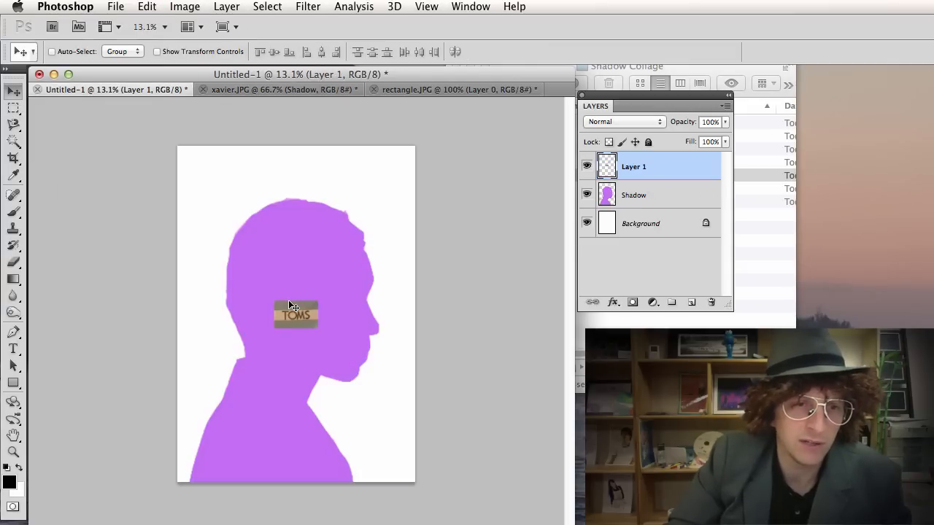
left_click_drag(290, 309, 289, 247)
key("super+t")
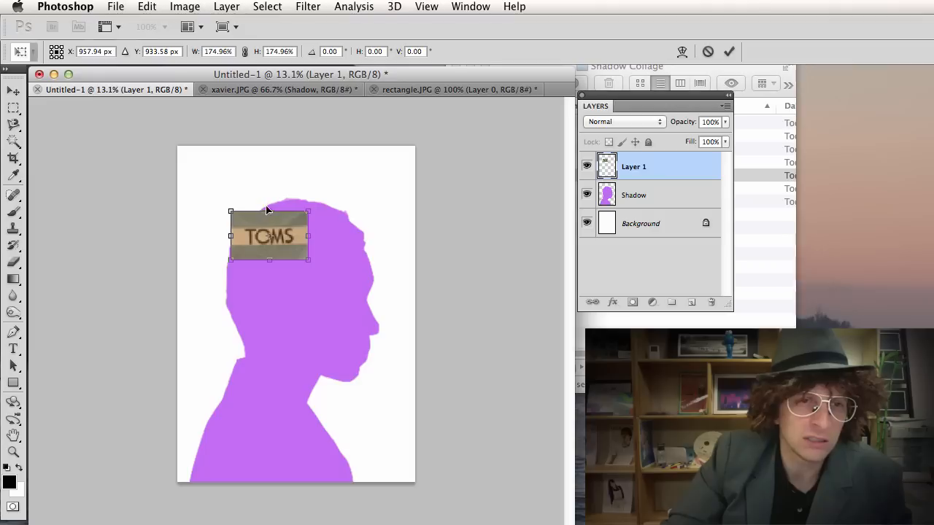
mouse_move(248, 235)
left_mouse_down()
mouse_move(233, 475)
mouse_move(212, 500)
mouse_move(207, 459)
mouse_move(219, 412)
mouse_move(255, 341)
mouse_move(252, 243)
left_mouse_up()
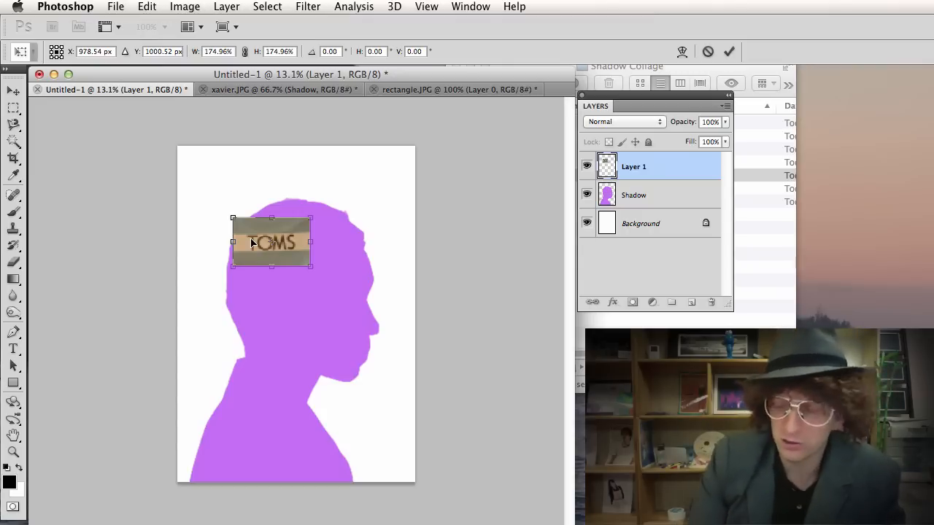
key("Return")
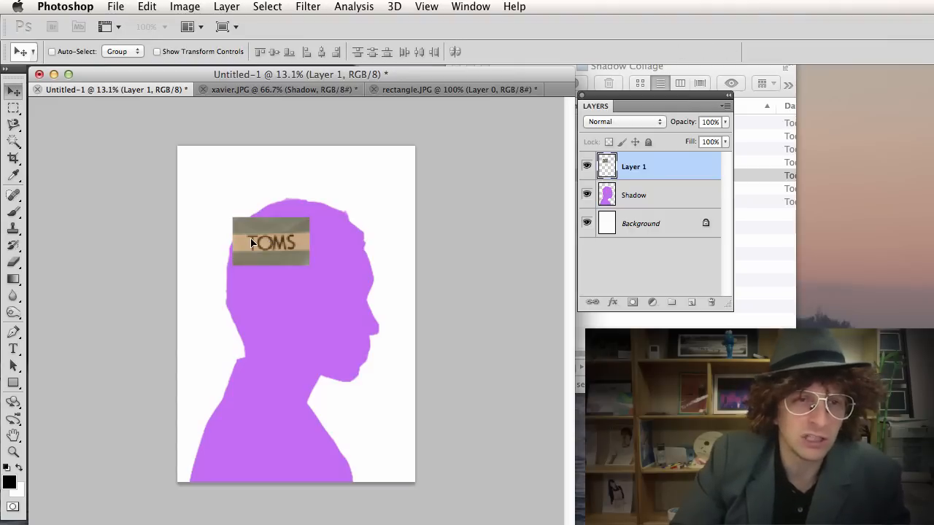
Close rectangle.JPG without saving its changes.
left_click(434, 89)
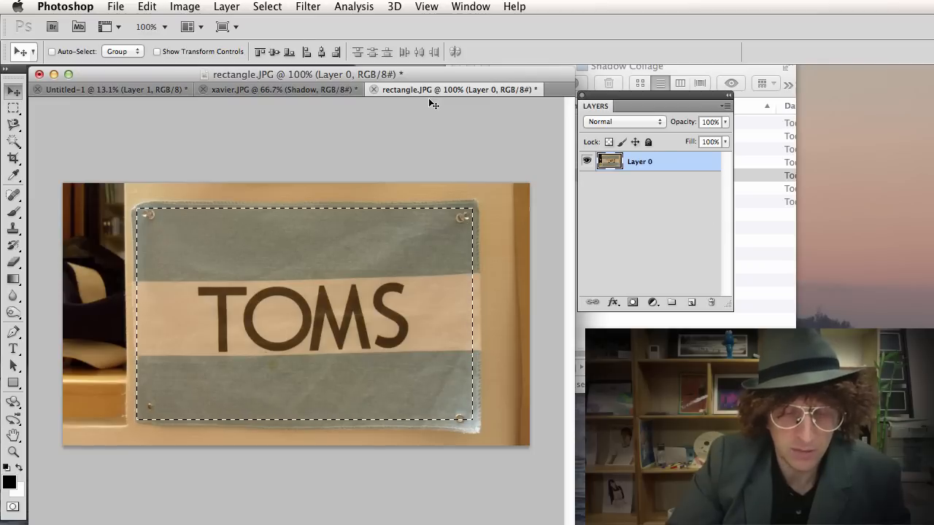
key("super+w")
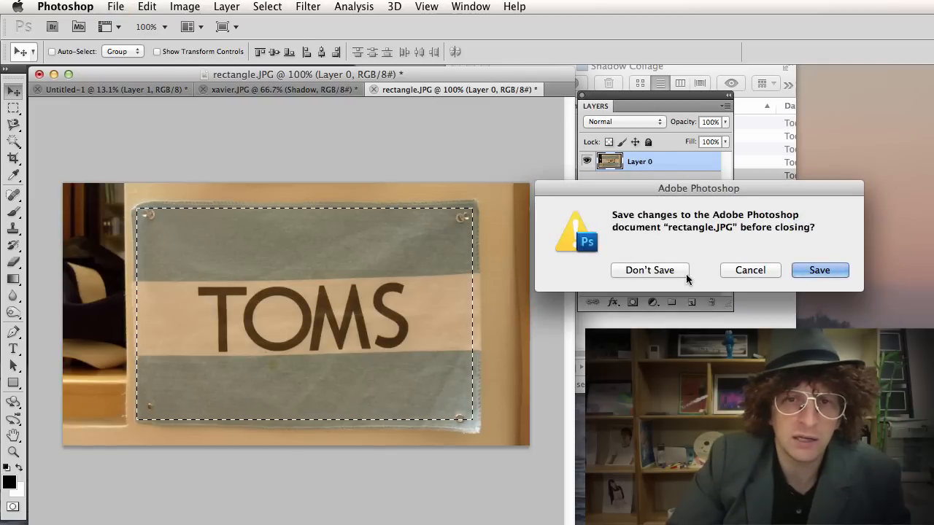
left_click(661, 270)
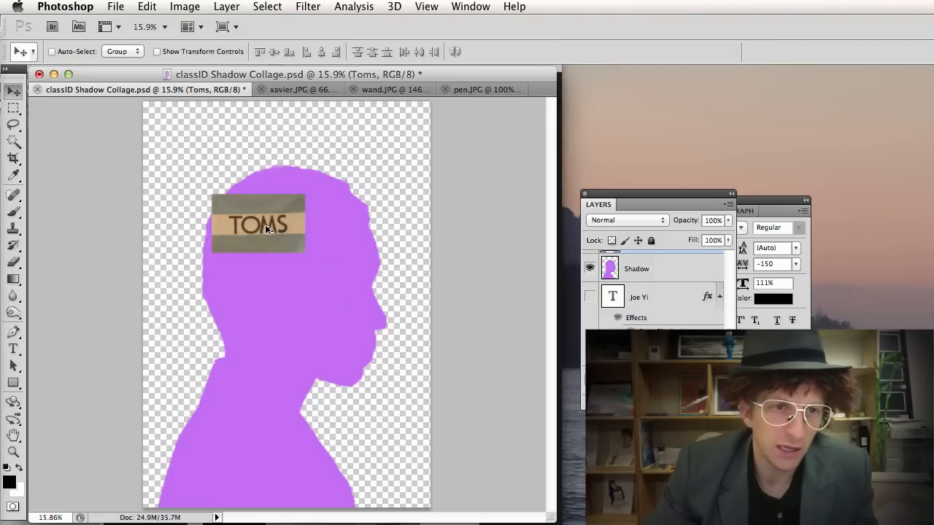
Alt-drag a duplicate of the TOMS tag, invert its colours, and offset it down-left.
left_click_drag(267, 228, 329, 262)
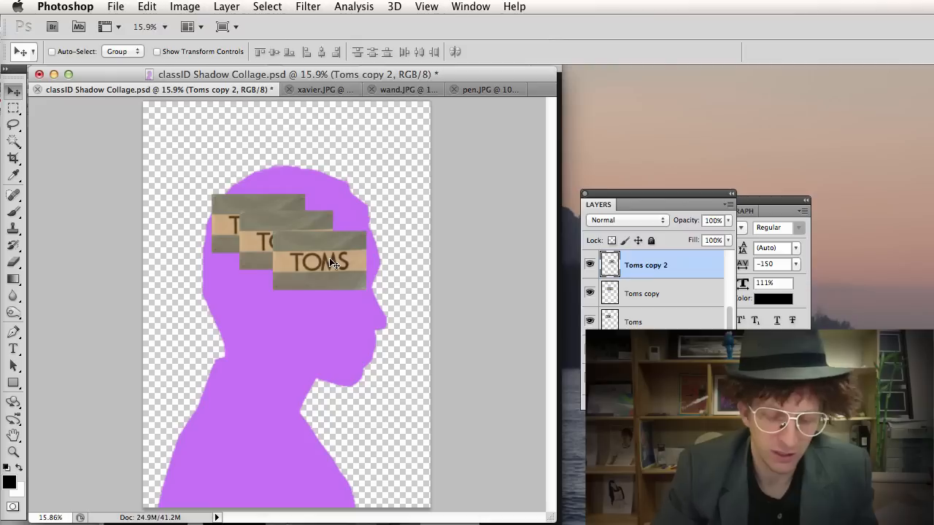
key("super+i")
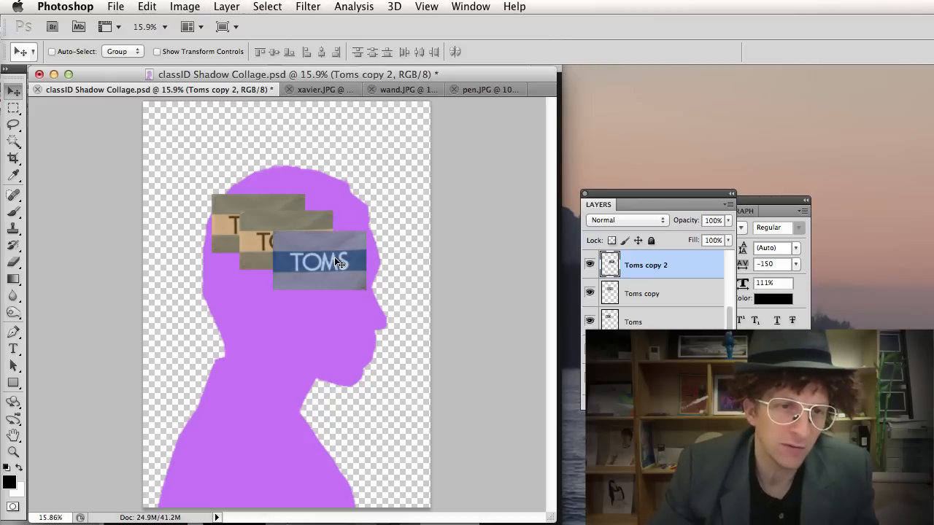
left_click_drag(334, 257, 311, 273)
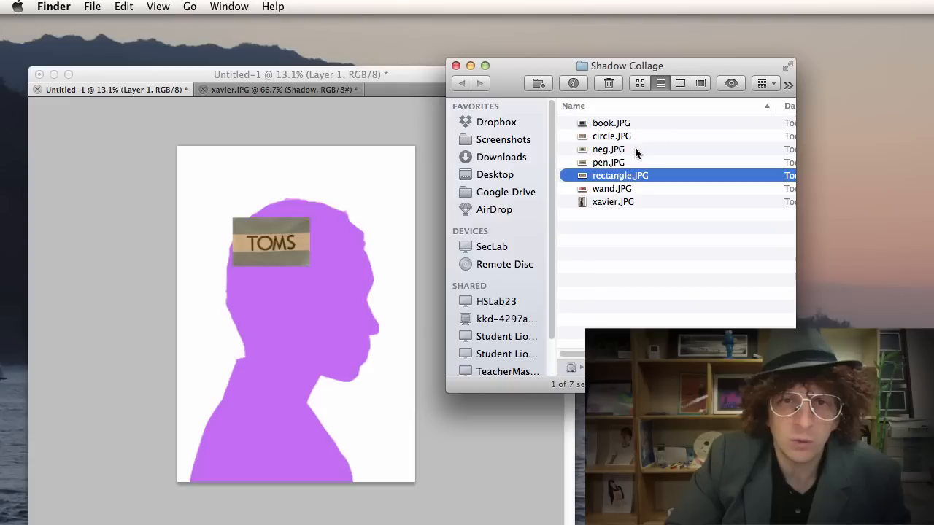
Open circle.JPG in Photoshop and raise its Exposure to brighten the paper background.
left_click_drag(613, 136, 11, 496)
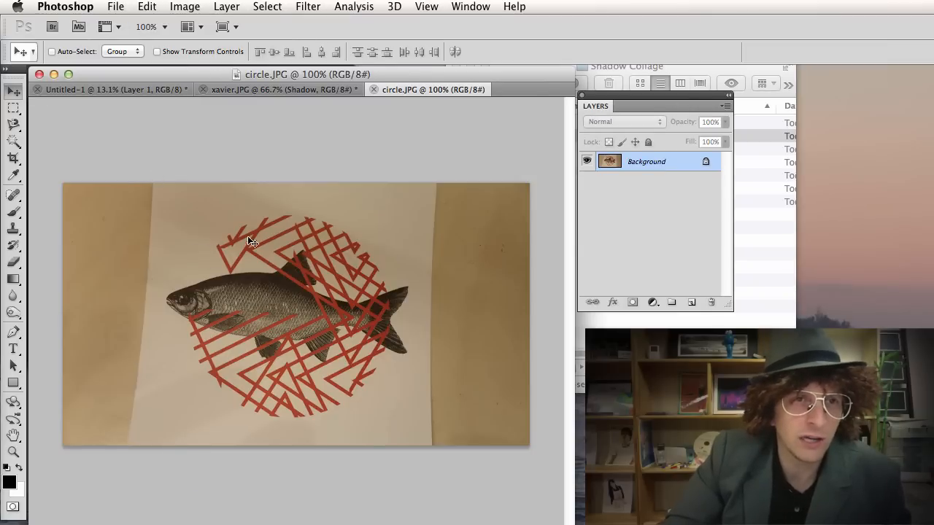
left_click(175, 8)
mouse_move(218, 53)
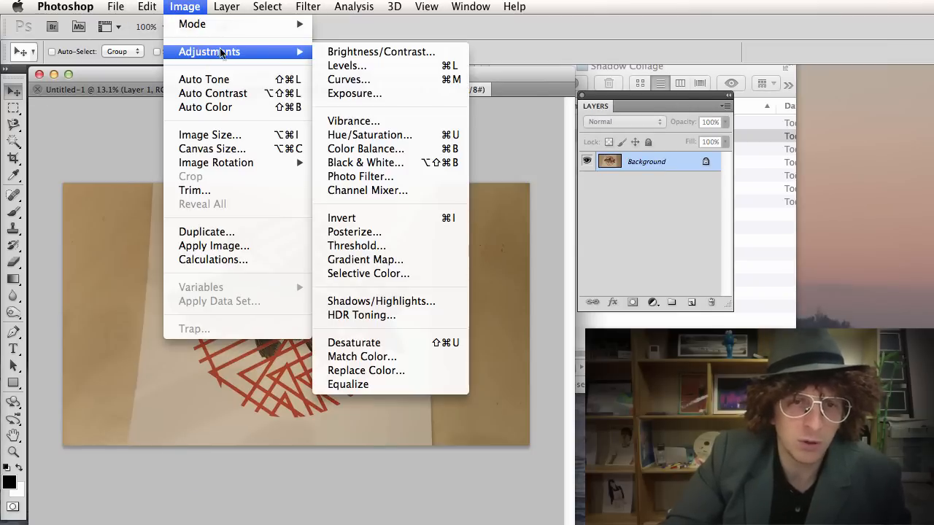
left_click(354, 94)
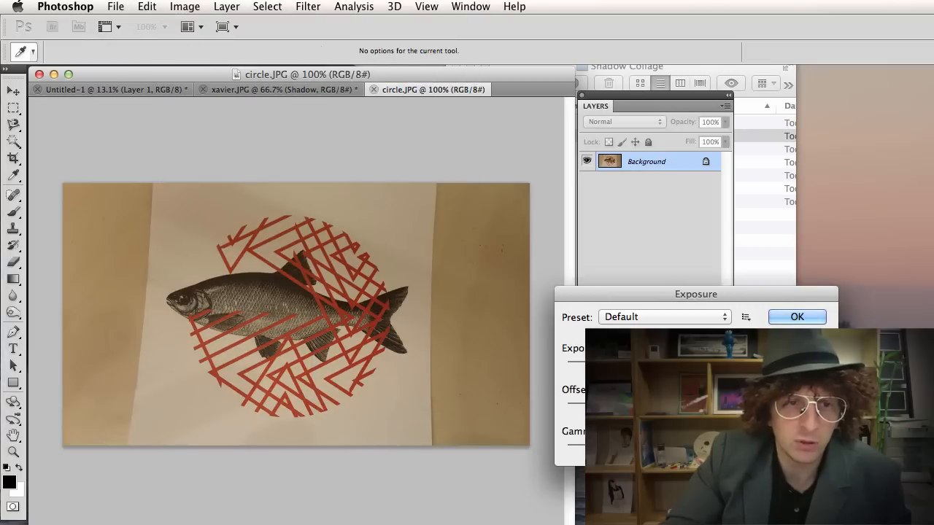
left_click_drag(663, 362, 678, 362)
left_click(796, 316)
Draw an Elliptical Marquee circle enclosing the fish and the red lattice disc.
key("v")
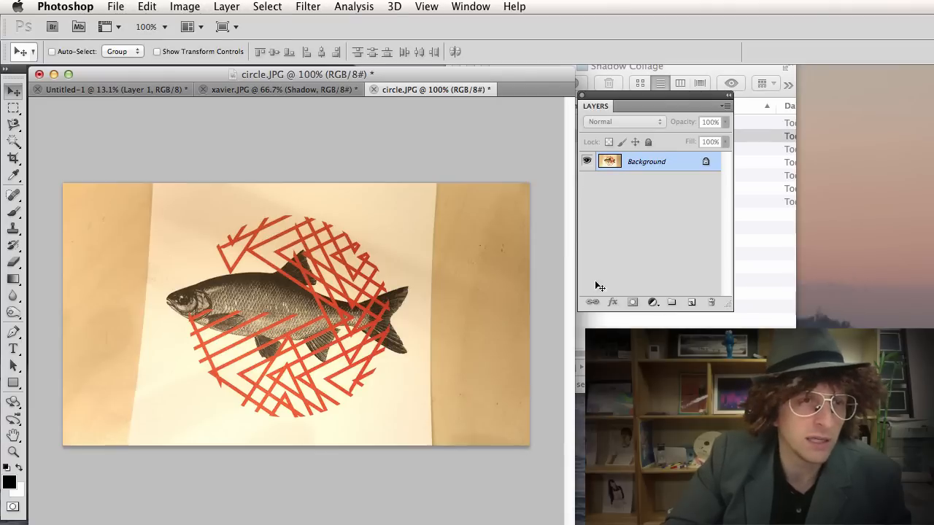
left_click(13, 108)
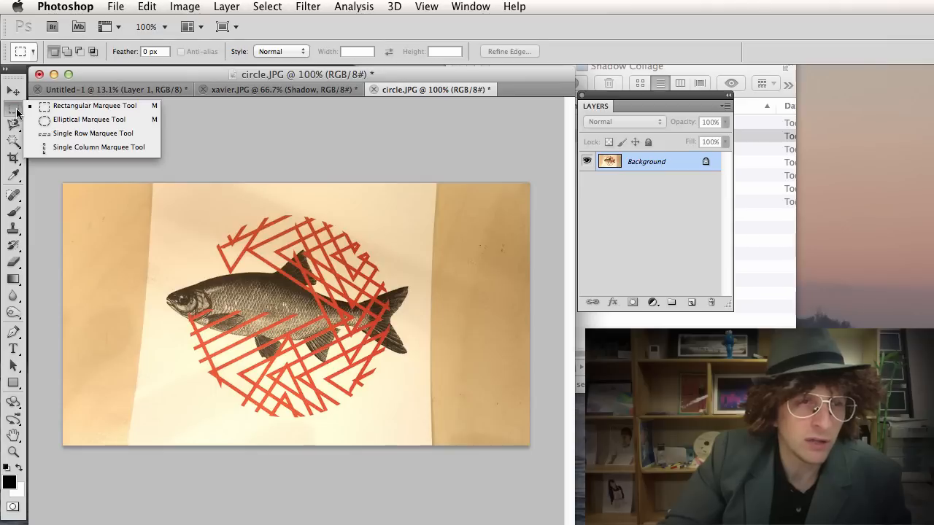
left_click(51, 119)
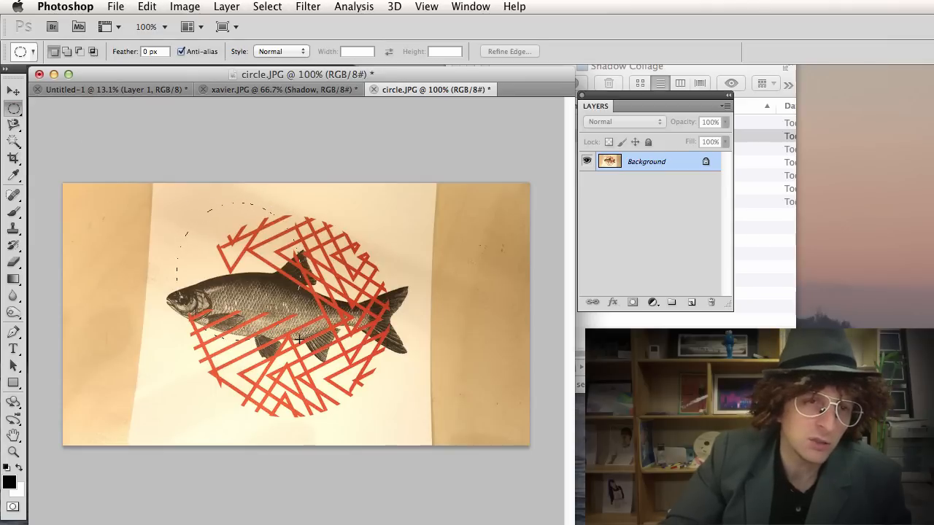
left_click_drag(274, 334, 374, 391)
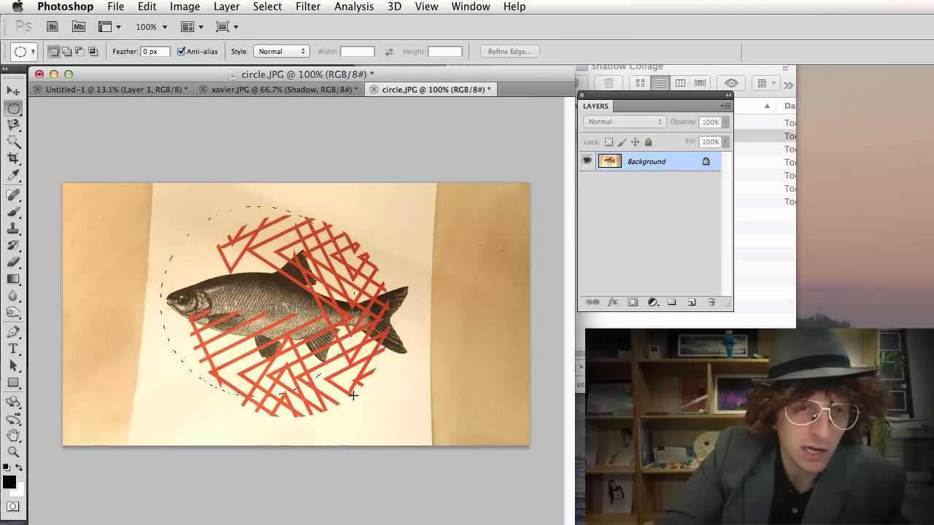
left_click_drag(353, 394, 271, 337)
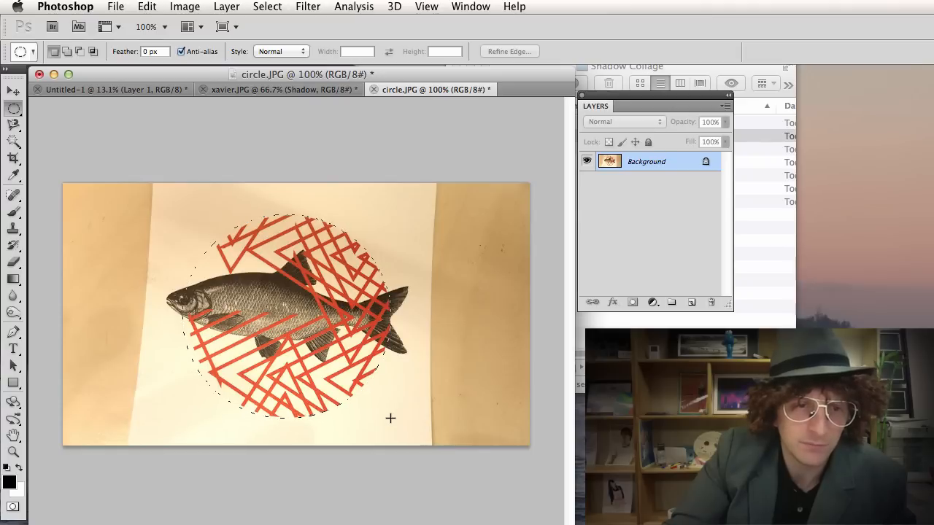
left_click_drag(391, 418, 390, 418)
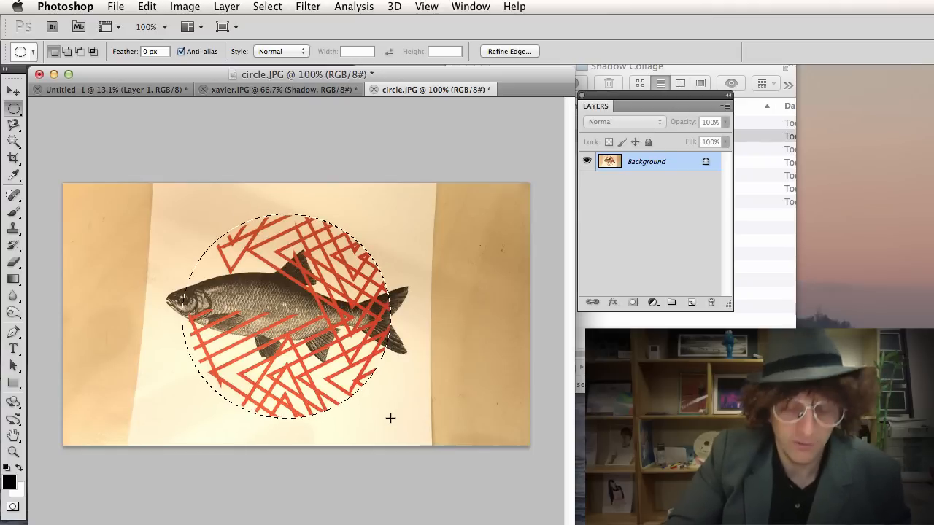
key("v")
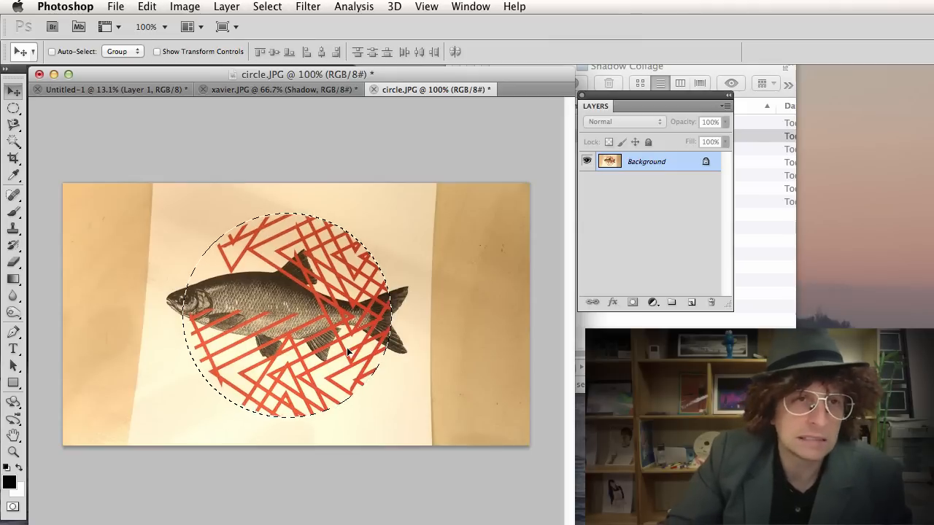
Paste the fish circle into Untitled-1 as Layer 2, scale it to about 184%, and move it left on the head.
key("super+c")
left_click(125, 89)
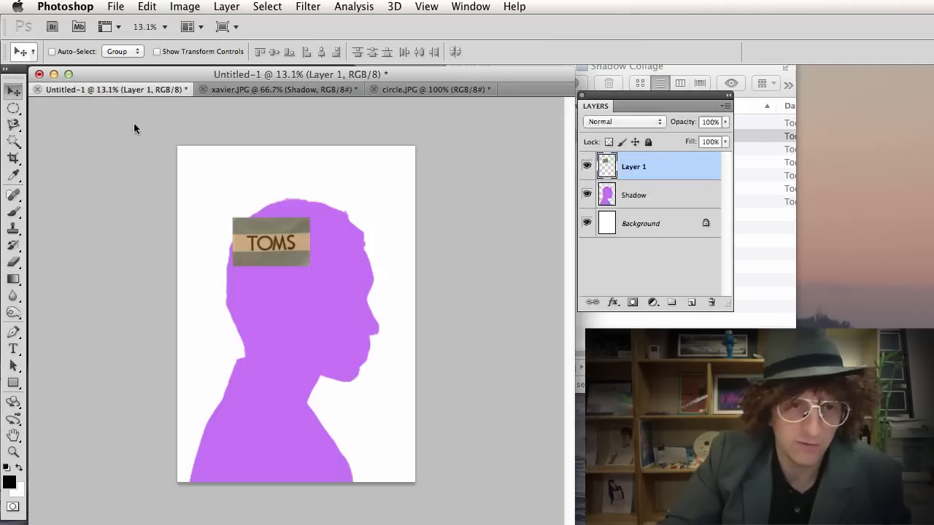
key("super+v")
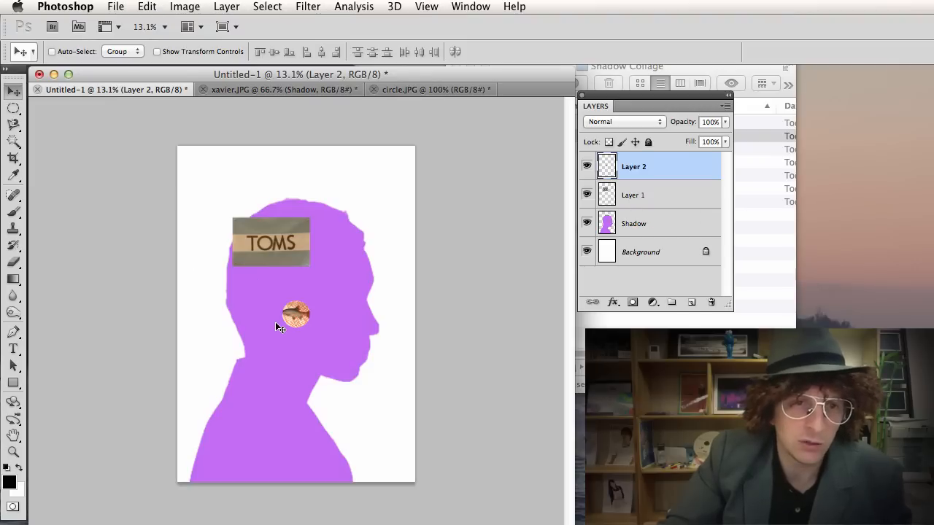
key("super+t")
left_click_drag(310, 302, 334, 278)
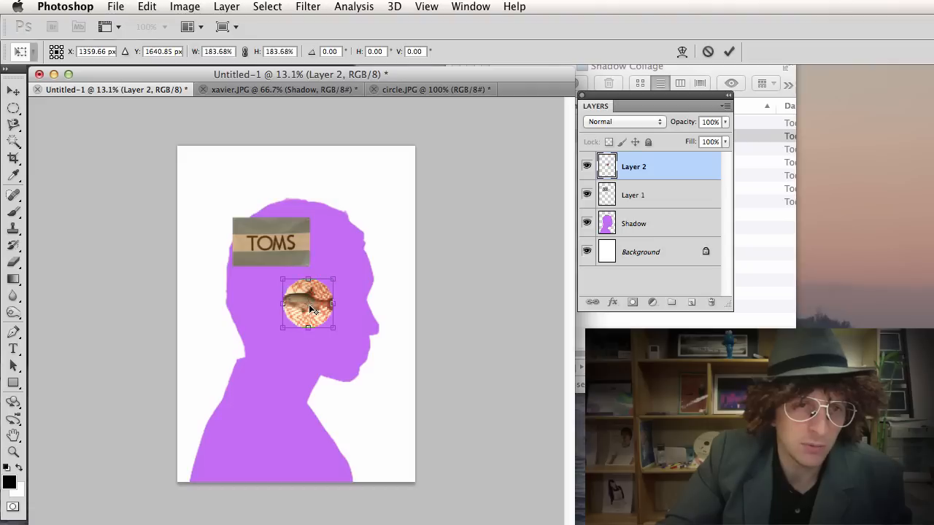
key("Return")
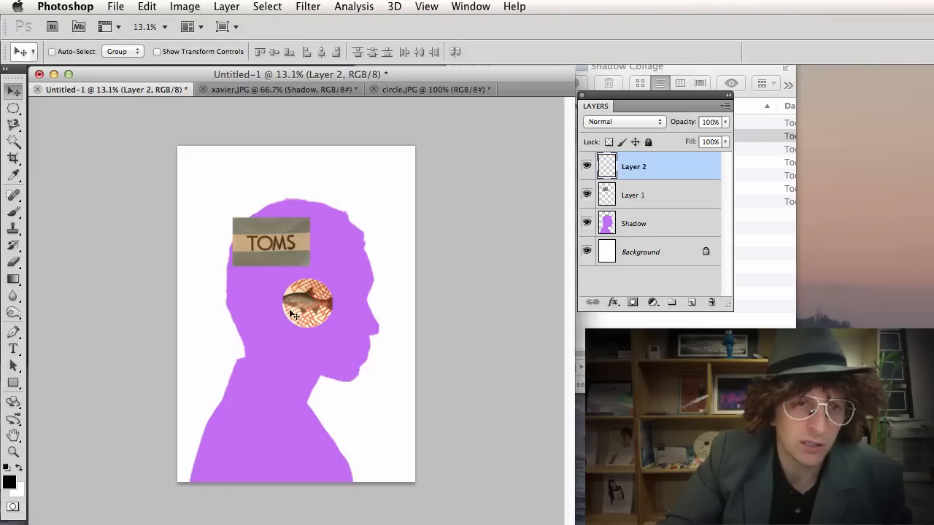
left_click_drag(267, 320, 220, 332)
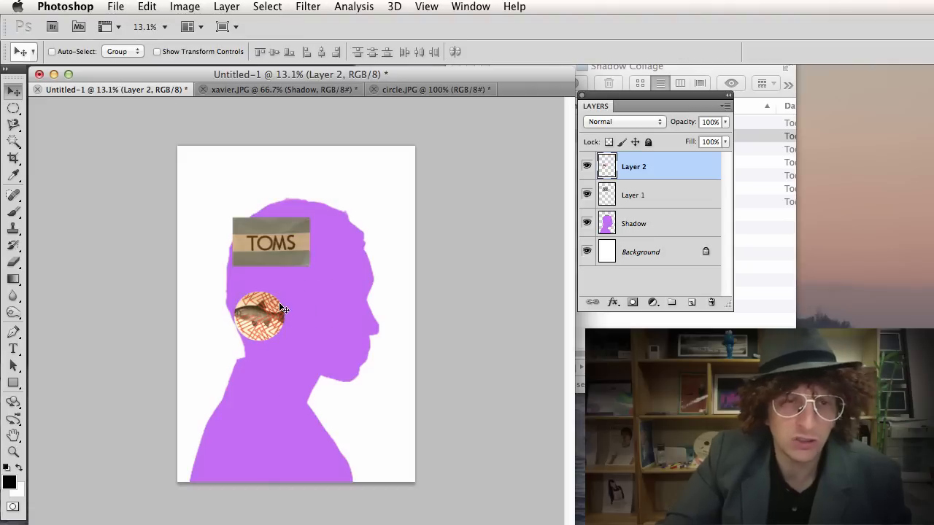
Close circle.JPG without saving its changes.
left_click(419, 89)
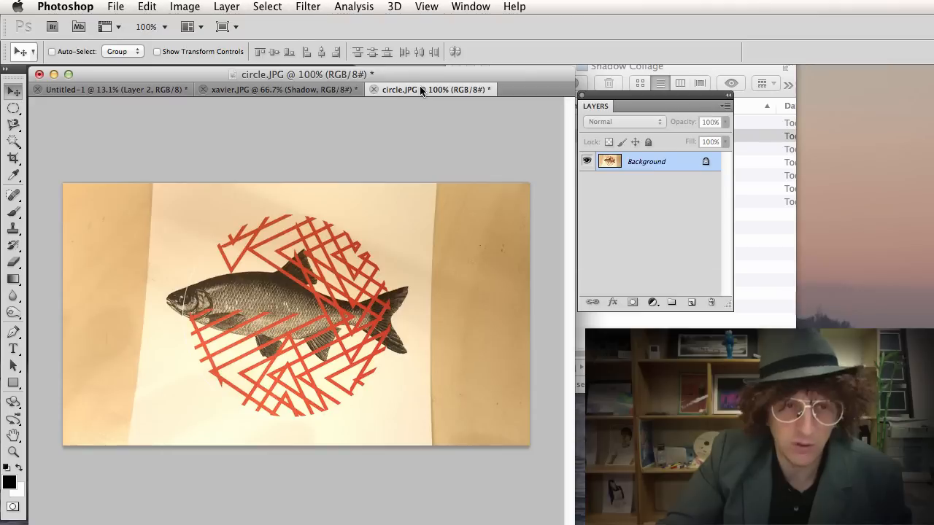
key("super+w")
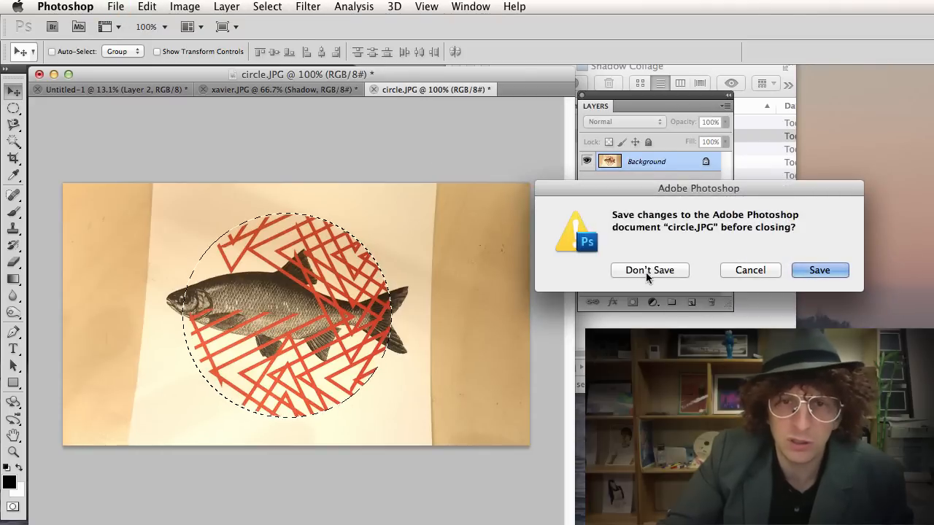
left_click(665, 270)
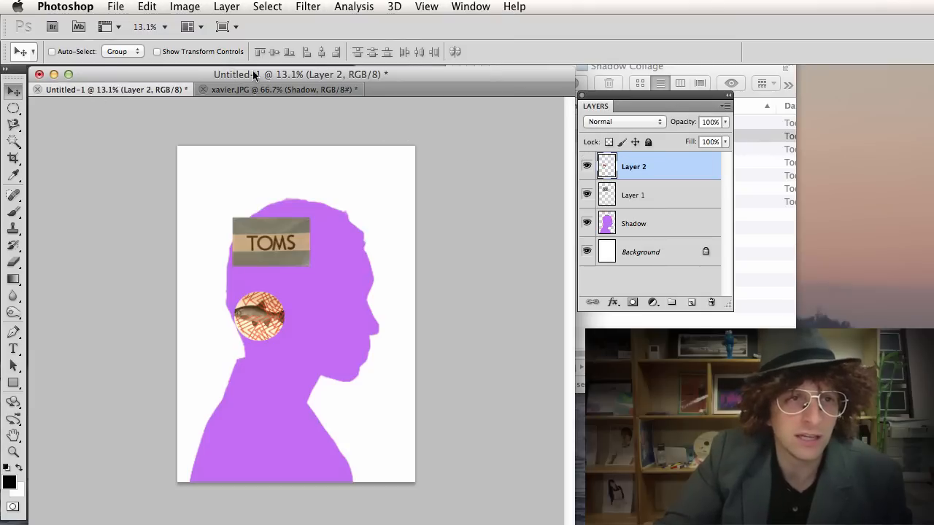
Save the collage as 'classID Shadow Collage.psd' with Maximize Compatibility.
left_click(116, 7)
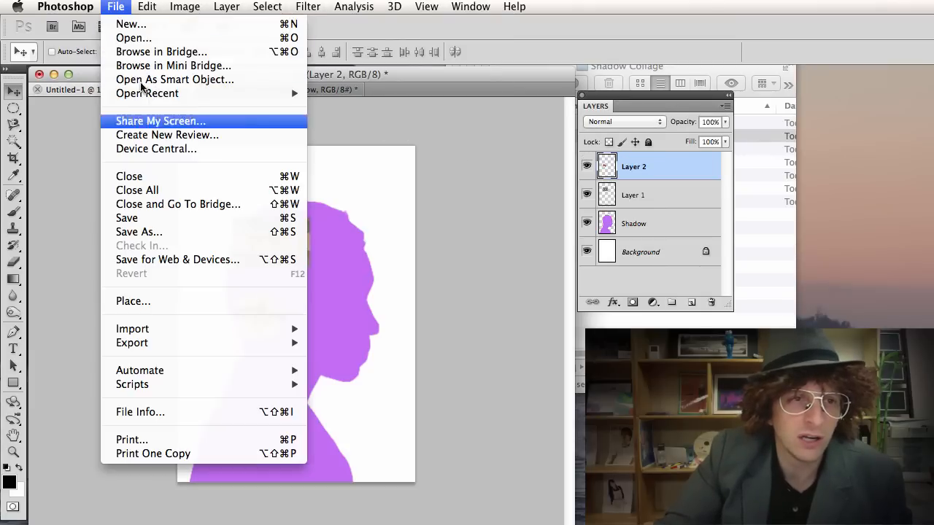
left_click(172, 220)
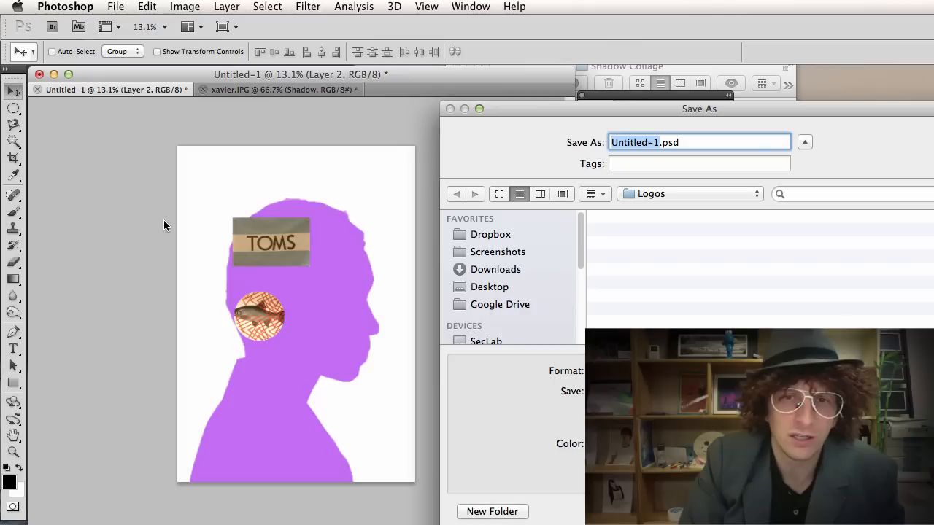
type("class")
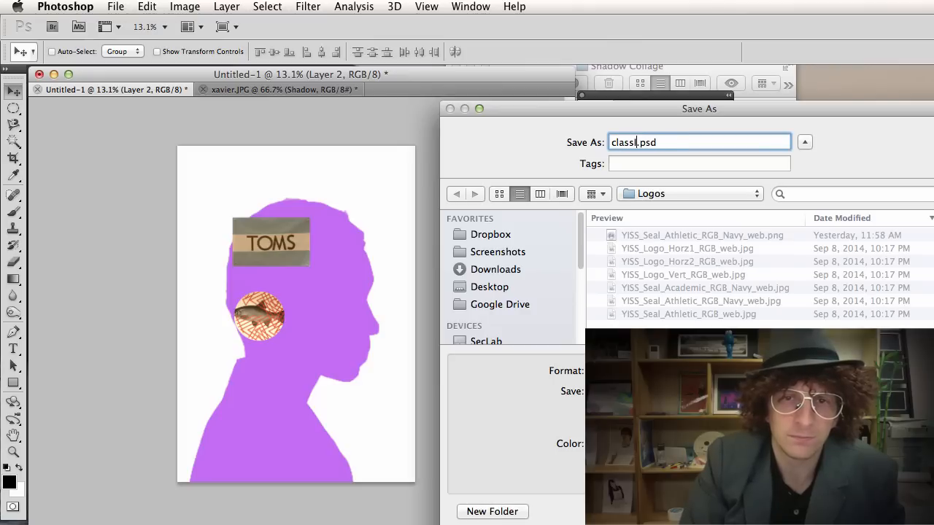
type("ID Shadow Collage")
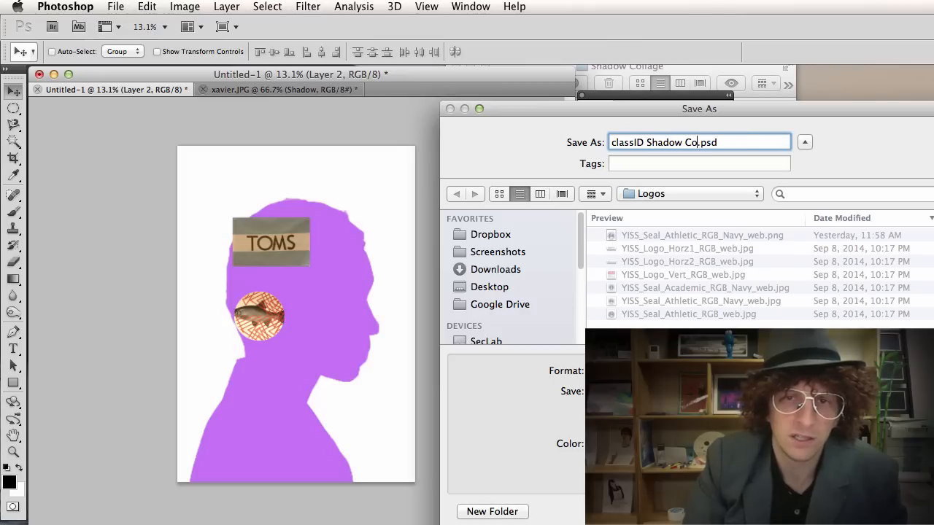
key("Return")
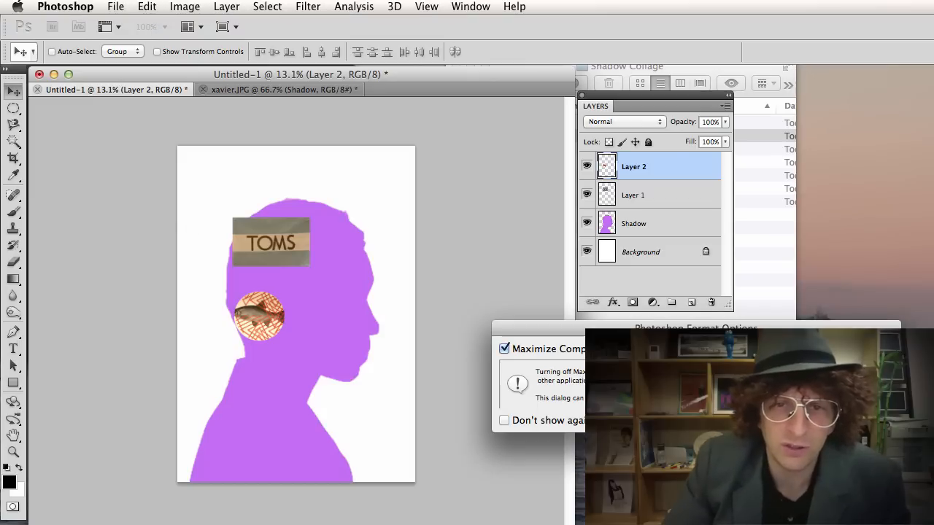
key("Return")
left_click(775, 229)
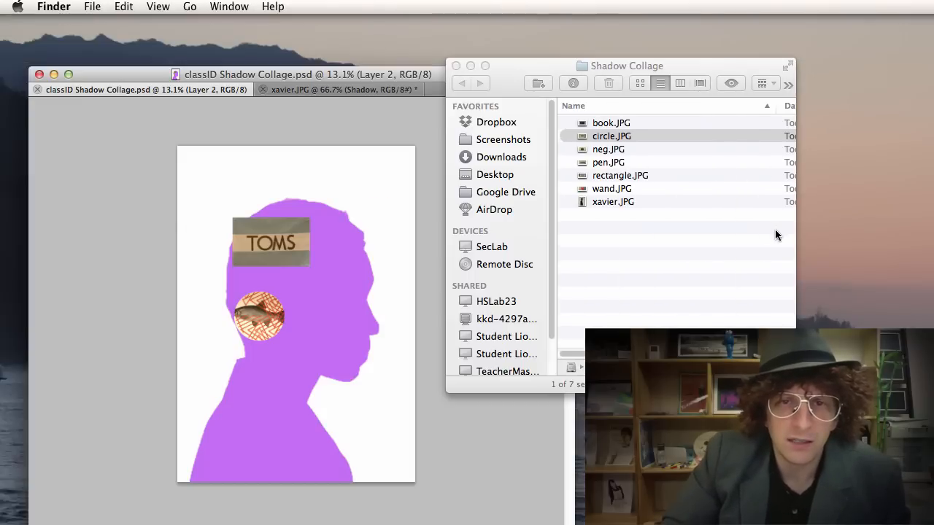
Drag neg.JPG from the Shadow Collage folder onto Photoshop in the Dock.
left_click(614, 150)
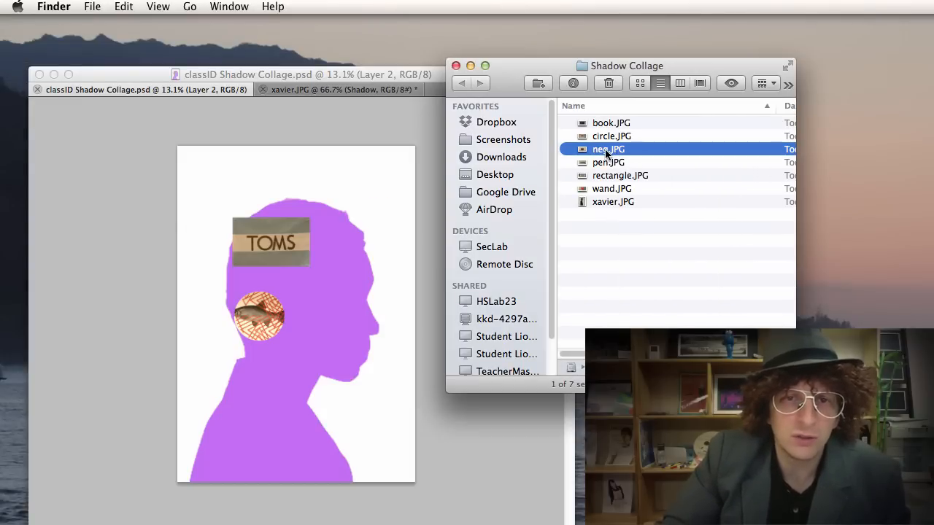
left_click_drag(604, 155, 29, 485)
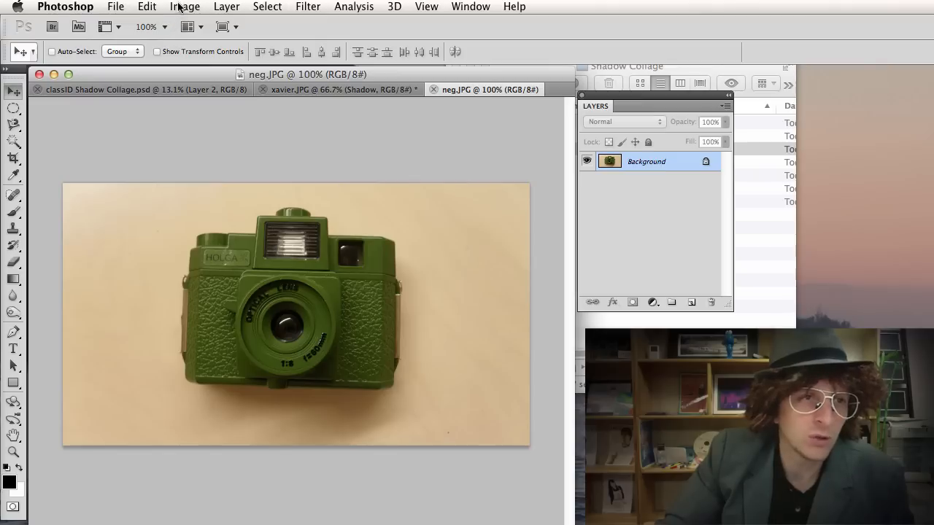
Draw a rectangular selection around the green camera.
left_click_drag(13, 108, 43, 106)
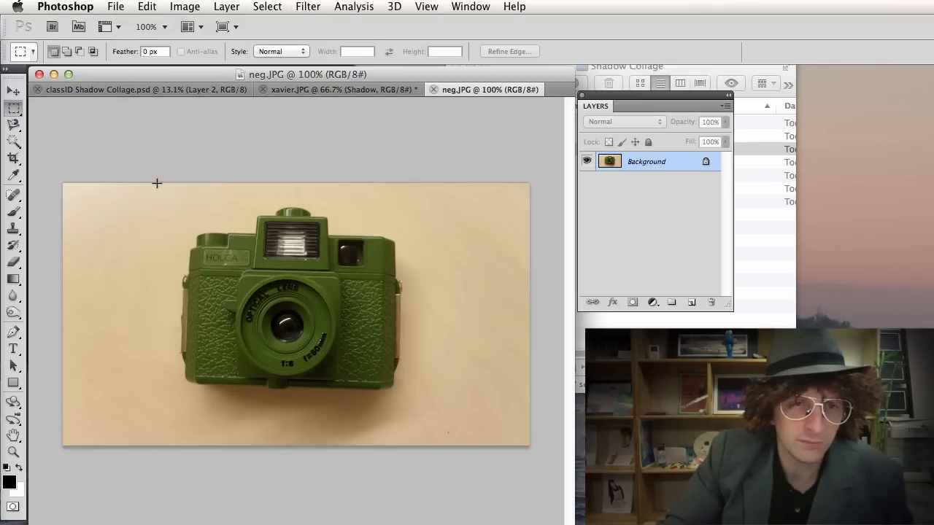
left_click_drag(151, 187, 448, 428)
left_click(443, 423)
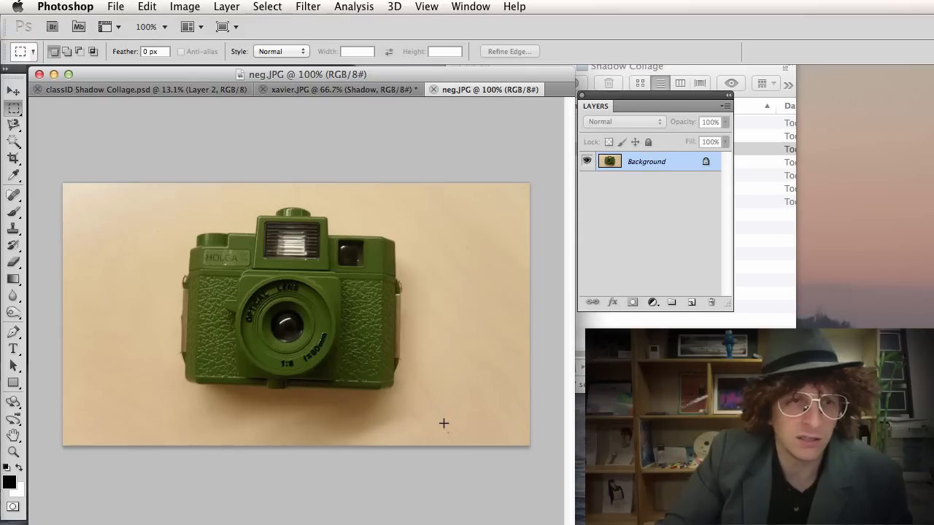
key("super+z")
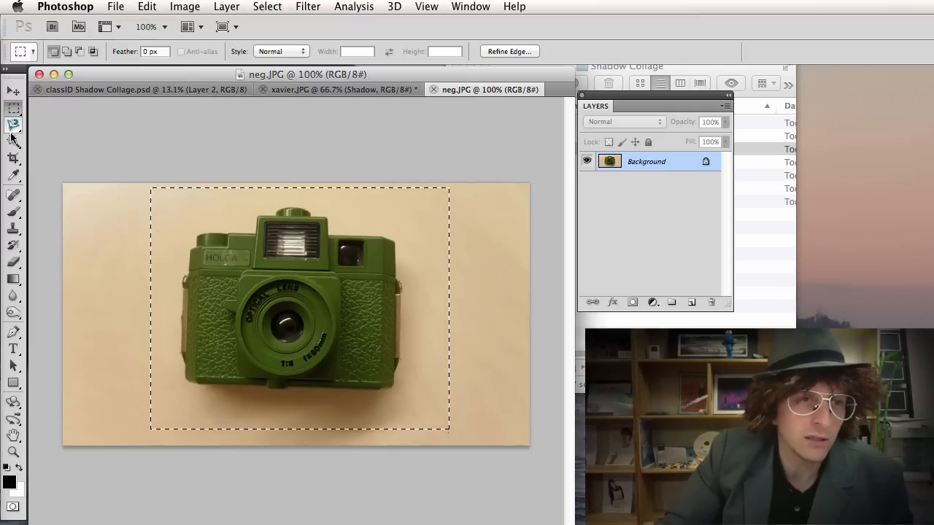
Subtract the wooden background and shadow fragments with Option-clicks of the Magic Wand.
left_click_drag(13, 140, 56, 153)
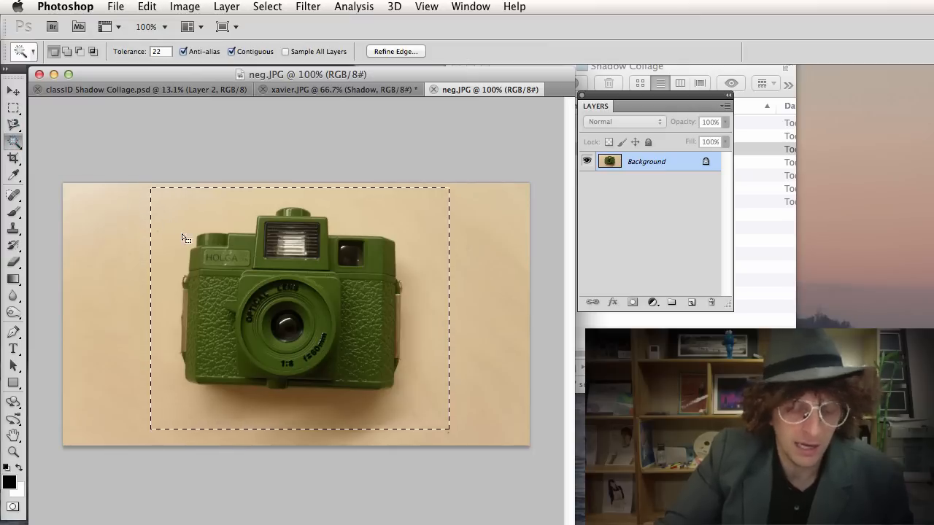
key("alt")
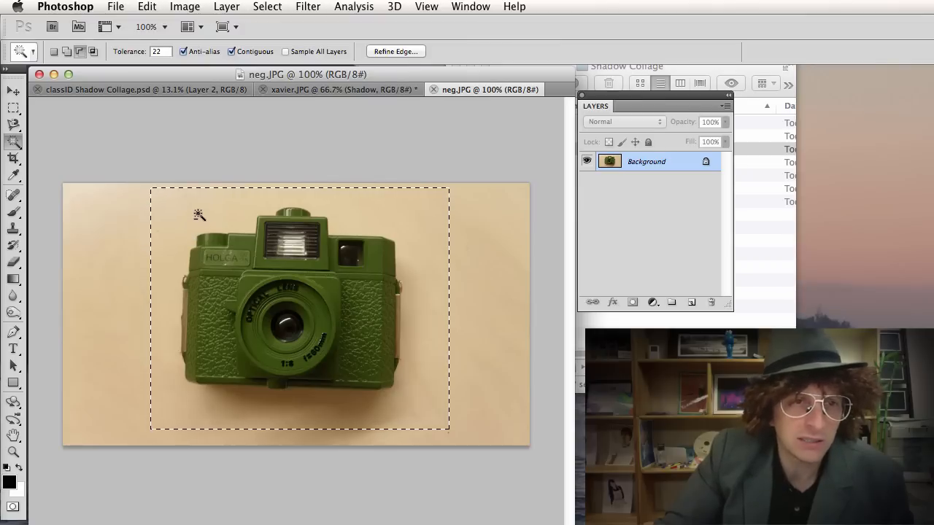
left_click(194, 211, "alt")
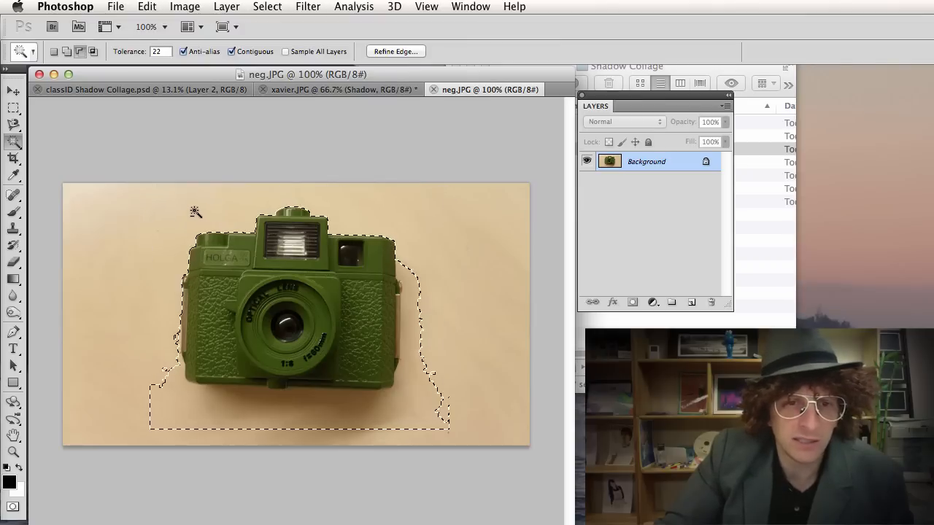
left_click(399, 401, "alt")
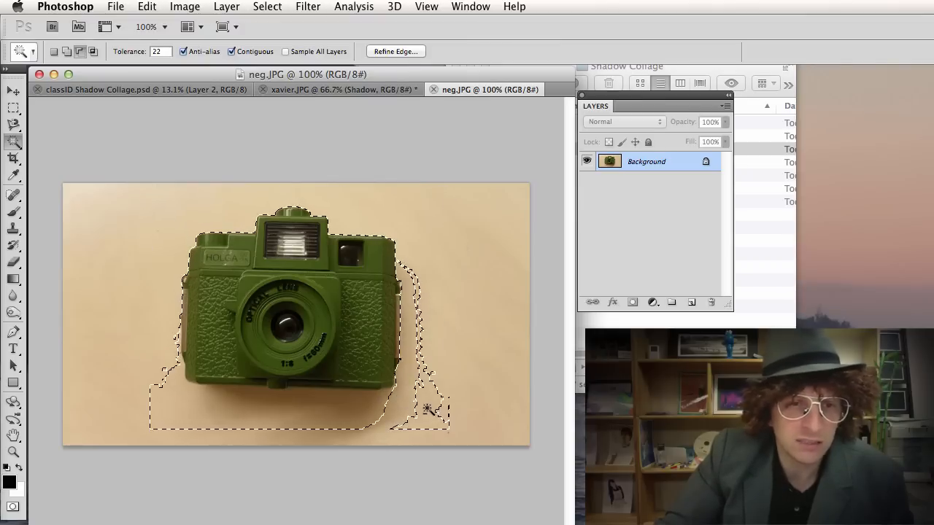
left_click(428, 408, "alt")
left_click(248, 414, "alt")
left_click(250, 413, "alt")
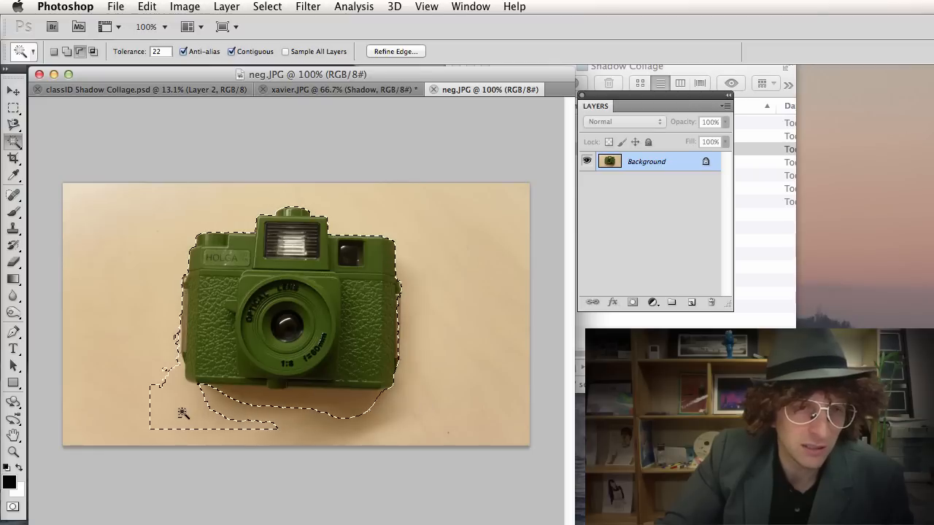
left_click(223, 417, "alt")
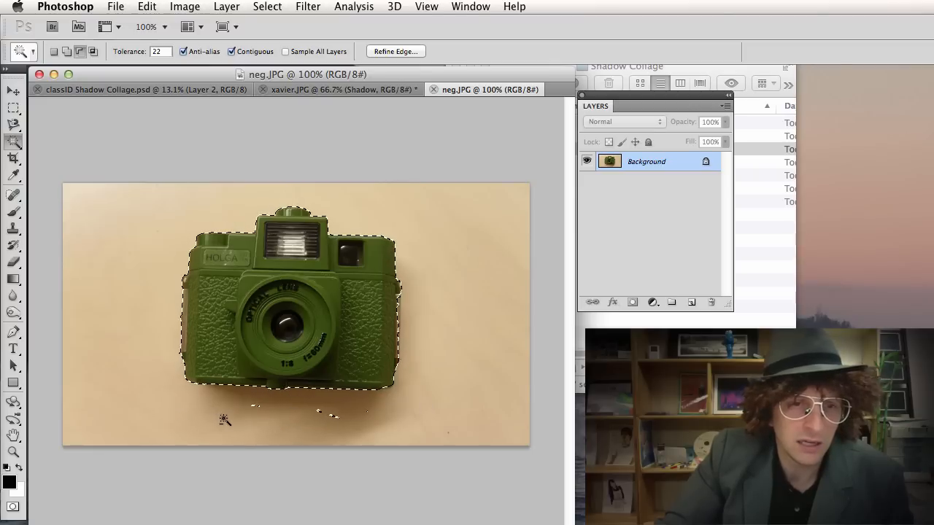
left_click(326, 415, "alt")
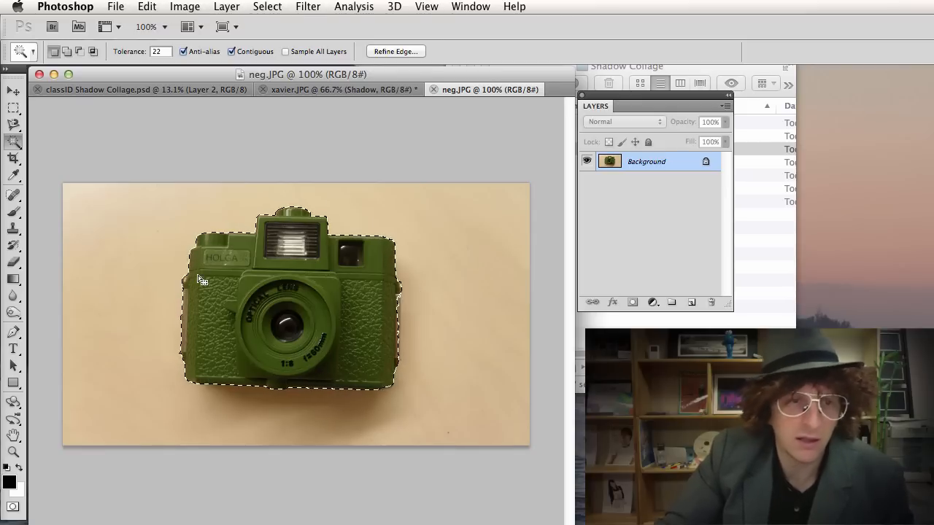
key("v")
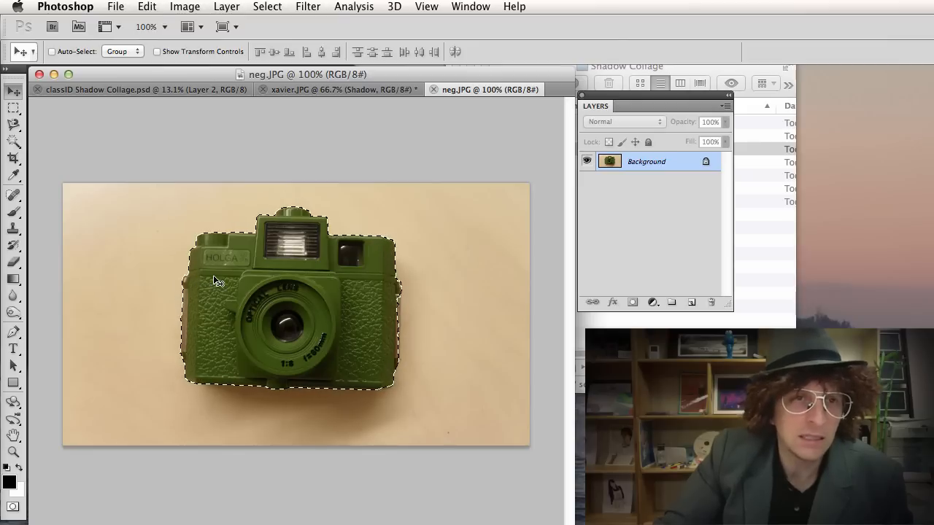
Drag the green camera into classID Shadow Collage as Layer 3, enlarged on the silhouette's lower face, then return to neg.JPG.
left_click_drag(200, 90, 216, 155)
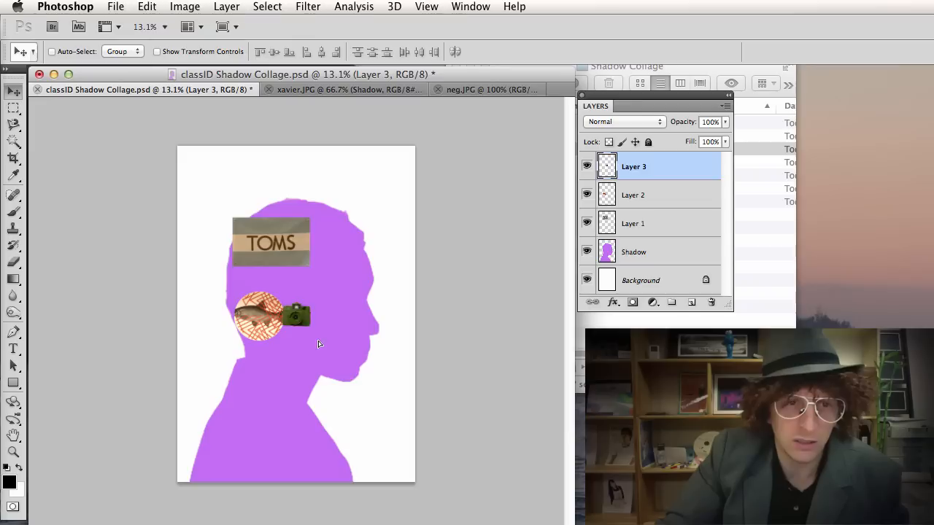
left_click_drag(319, 343, 379, 387)
key("ctrl+t")
key("Return")
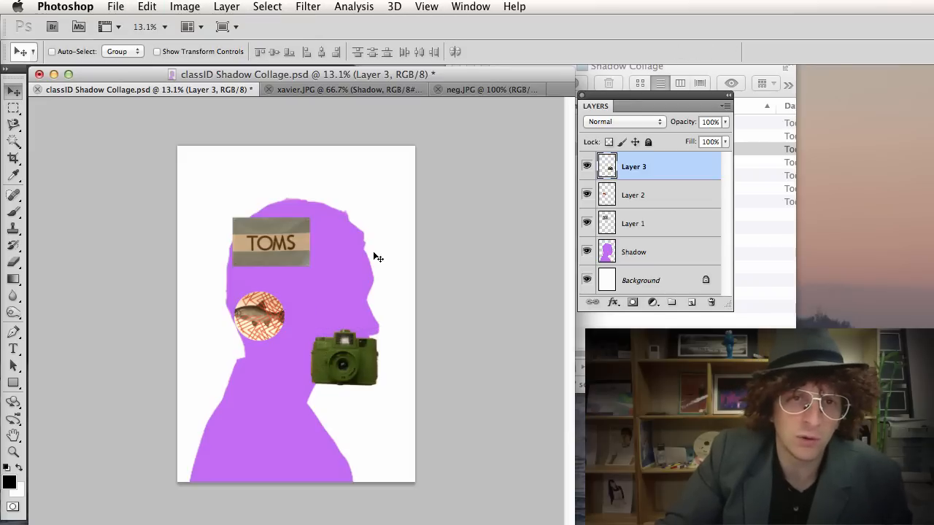
left_click(469, 91)
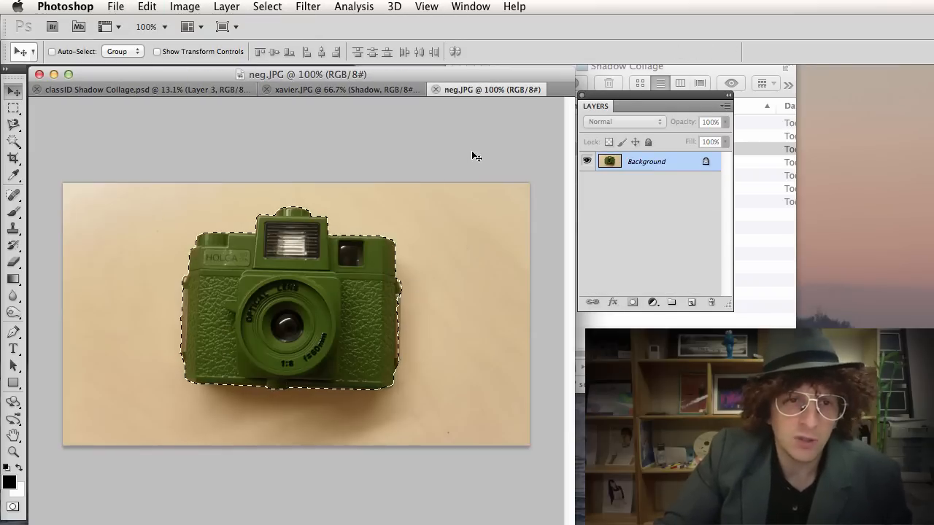
Close the camera photo, open wand.JPG and choose the Magic Wand tool.
key("ctrl+w")
left_click(751, 323)
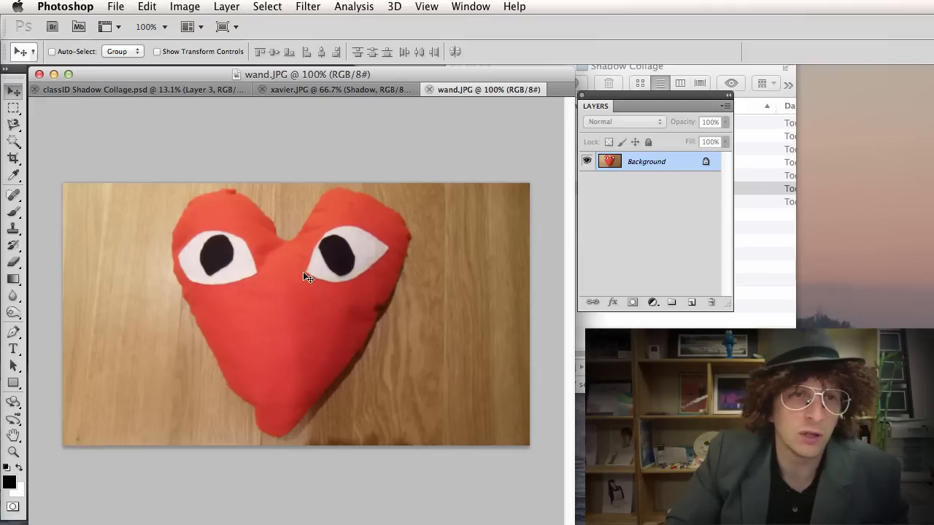
left_click(191, 9)
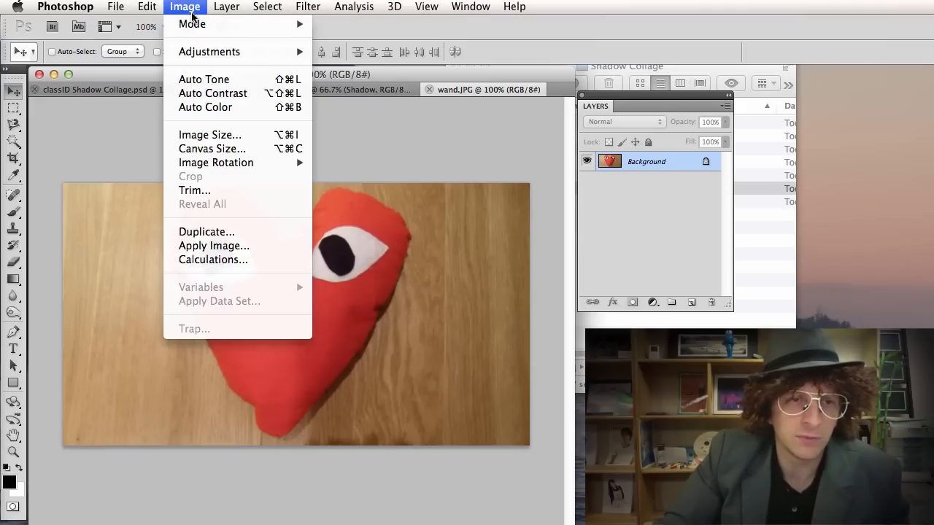
mouse_move(217, 10)
left_click(169, 259)
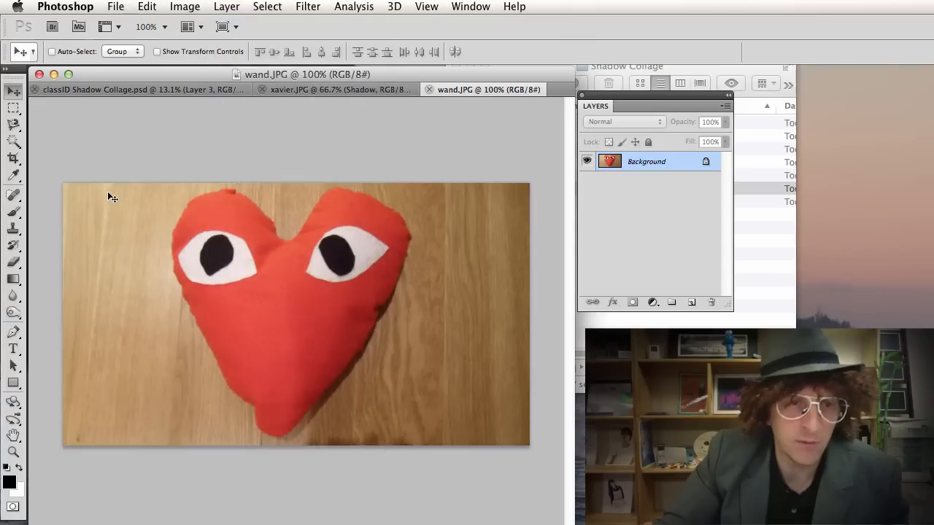
key("w")
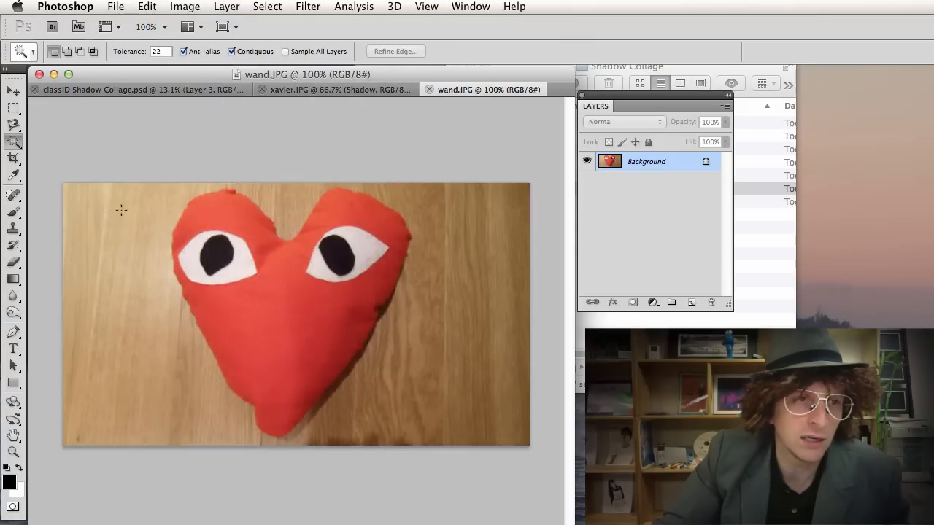
left_click(23, 146)
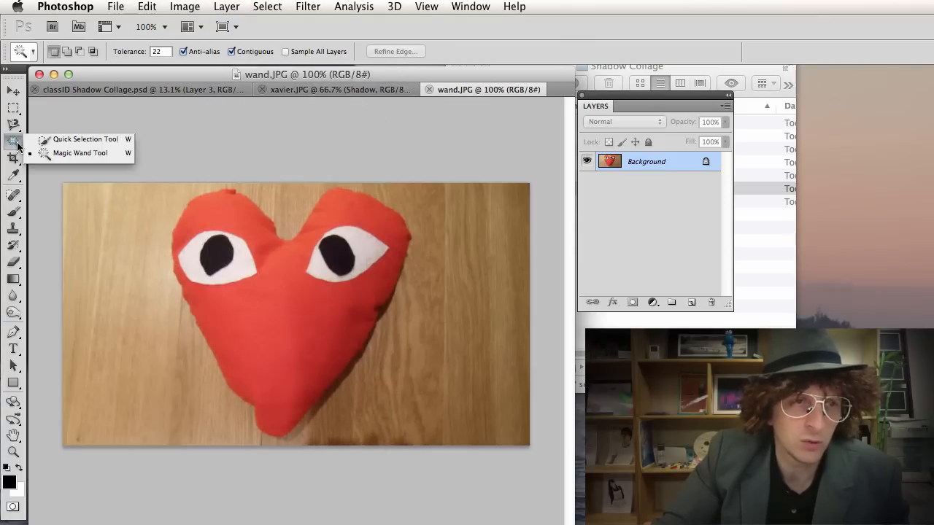
left_click(77, 152)
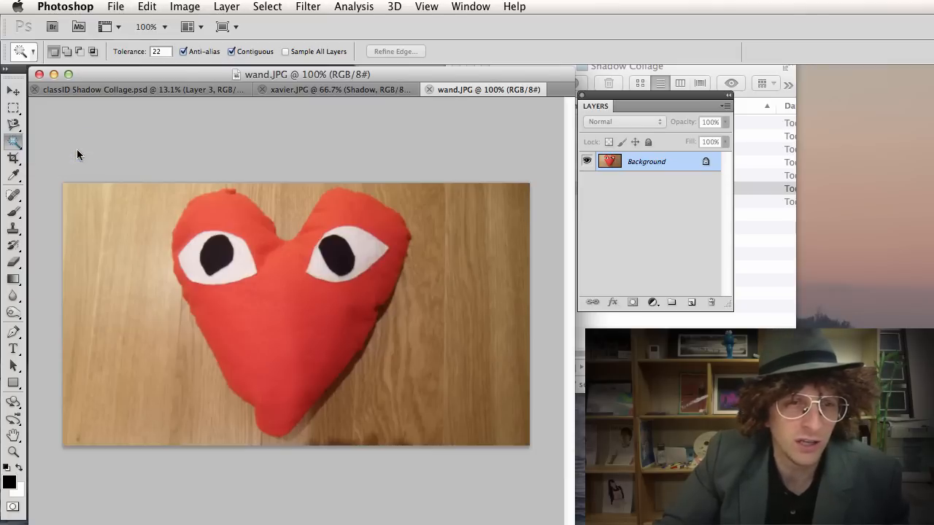
Try Magic Wand selections on the red heart, then set the tolerance to 11.
left_click(252, 311)
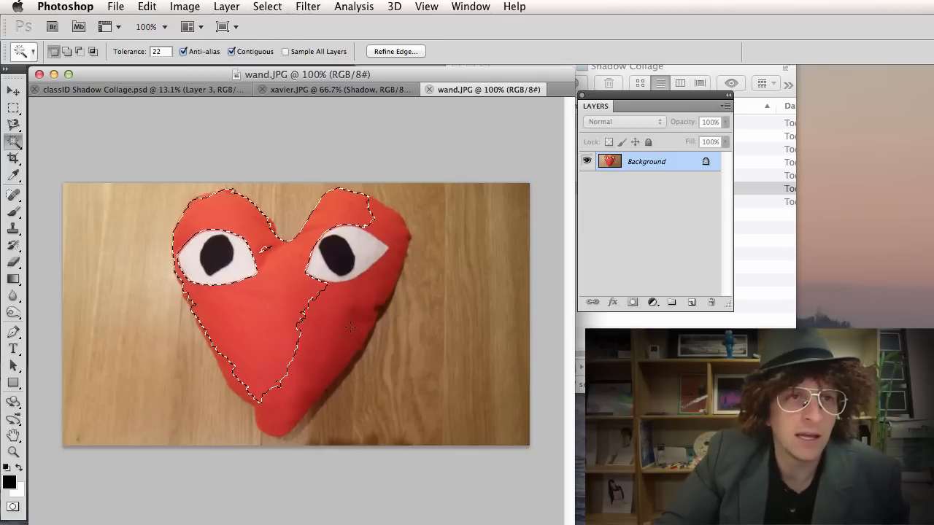
key("super+d")
left_click(150, 49)
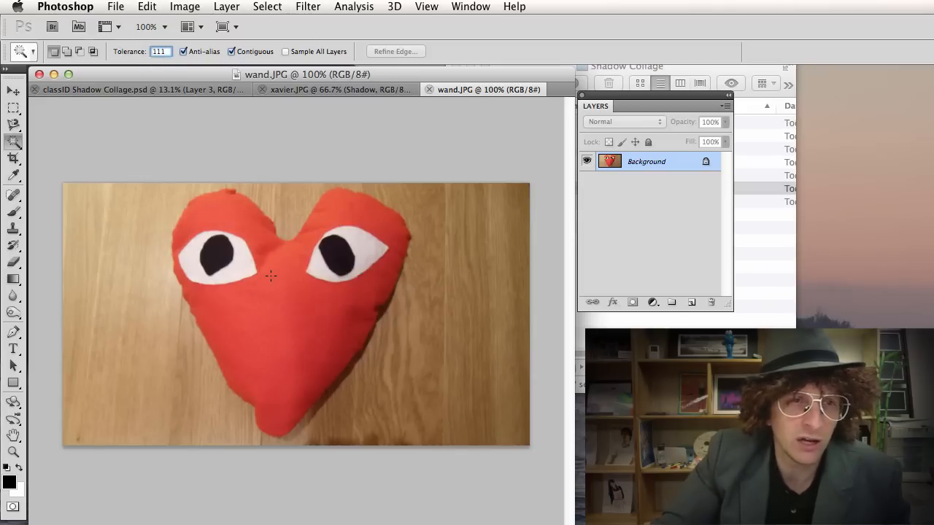
left_click(251, 304)
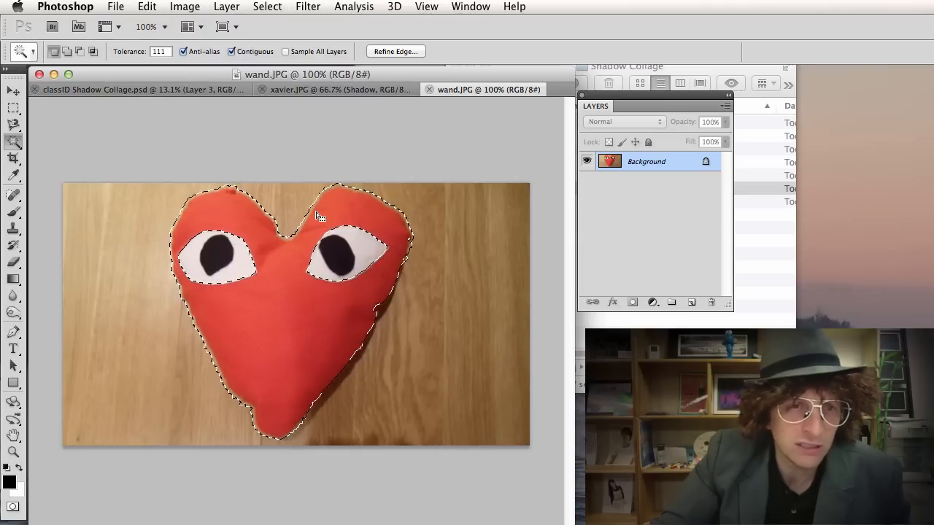
scroll(294, 238, "up", 3)
scroll(295, 238, "up", 4)
scroll(294, 238, "down", 6)
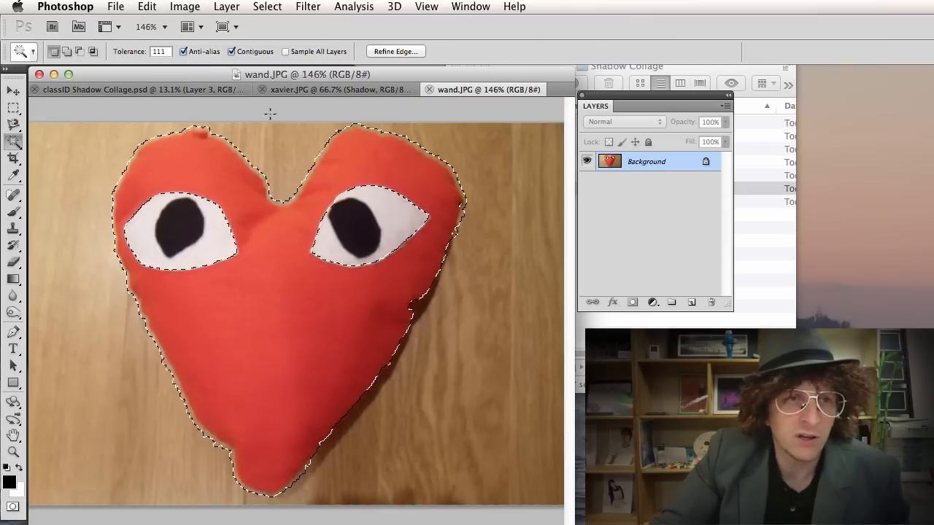
double_click(160, 51)
type("11")
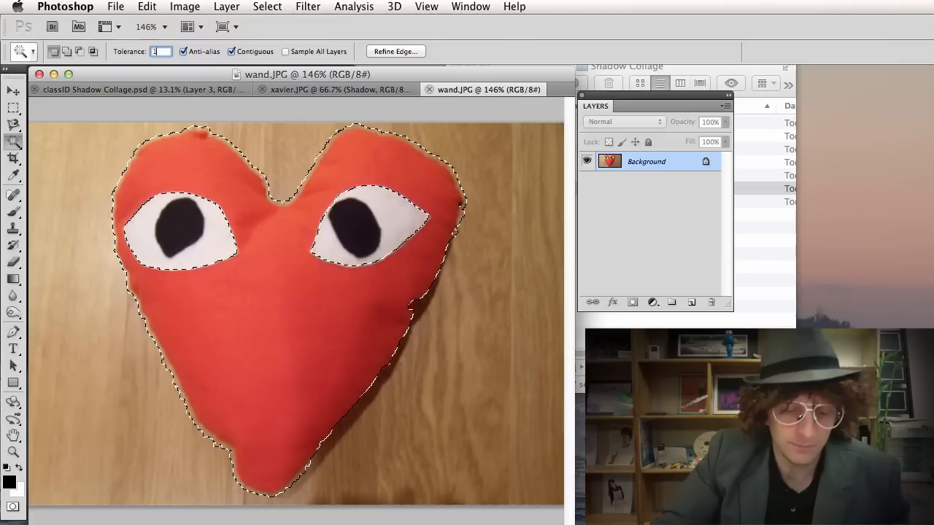
Reselect the heart at tolerance 111, try subtracting part of it, then clear the selection.
key("super+d")
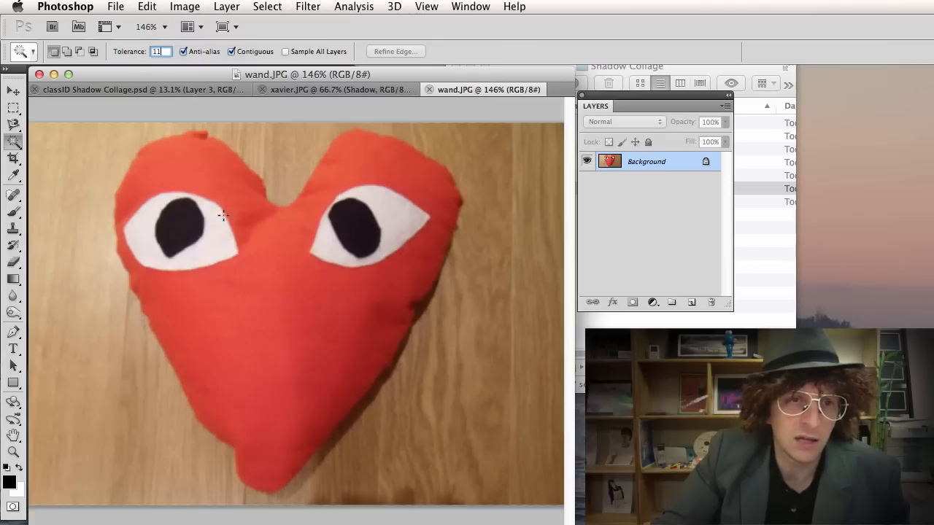
left_click(250, 260)
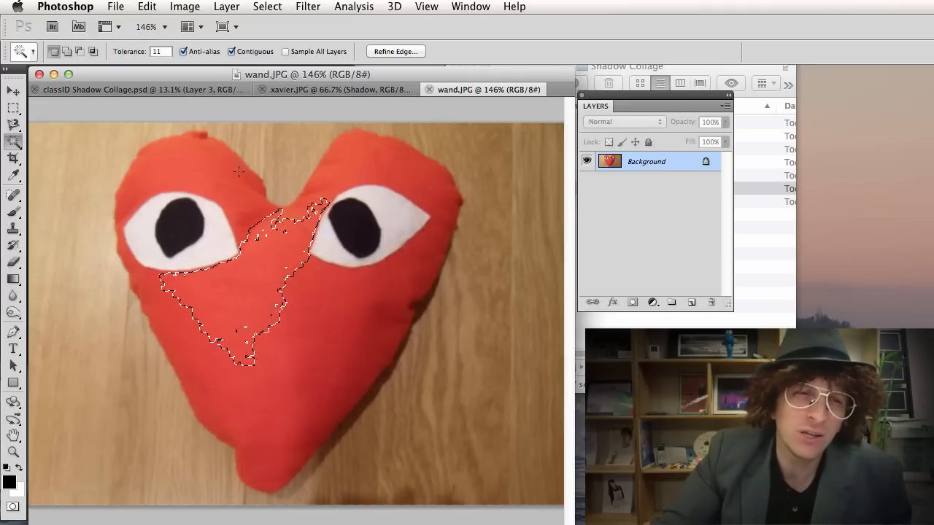
left_click(158, 51)
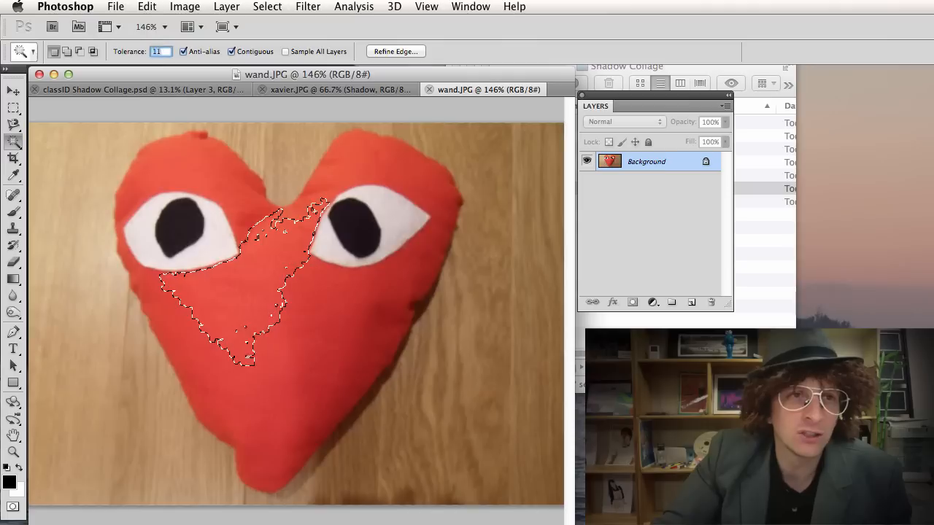
type("111")
left_click(303, 310)
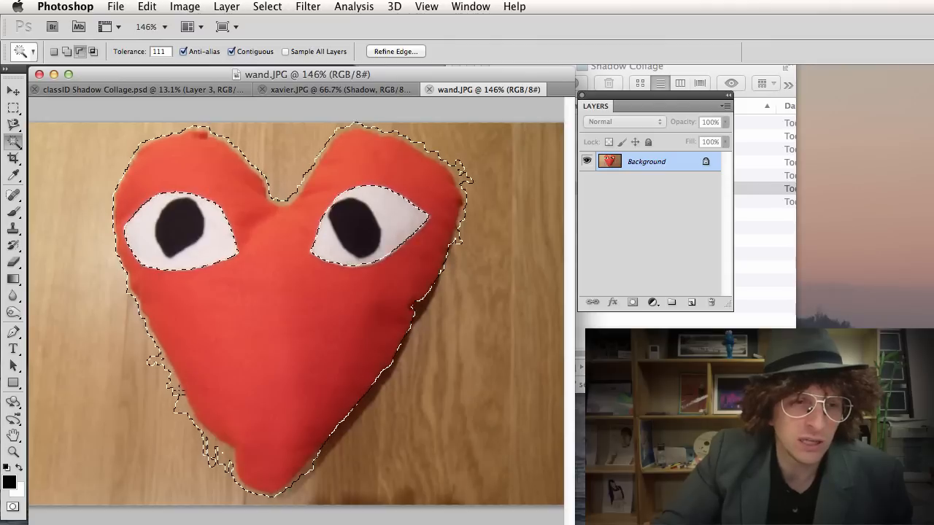
left_click(178, 390, "alt")
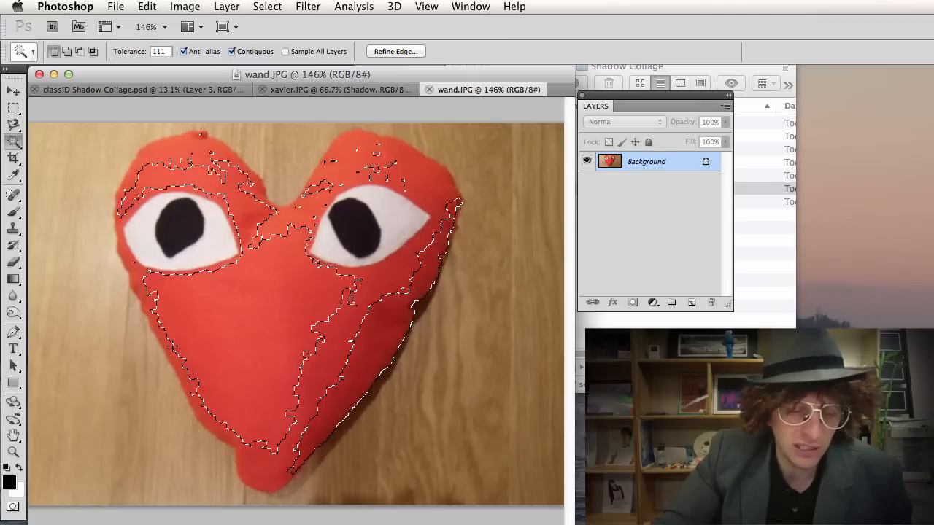
key("alt")
key("alt")
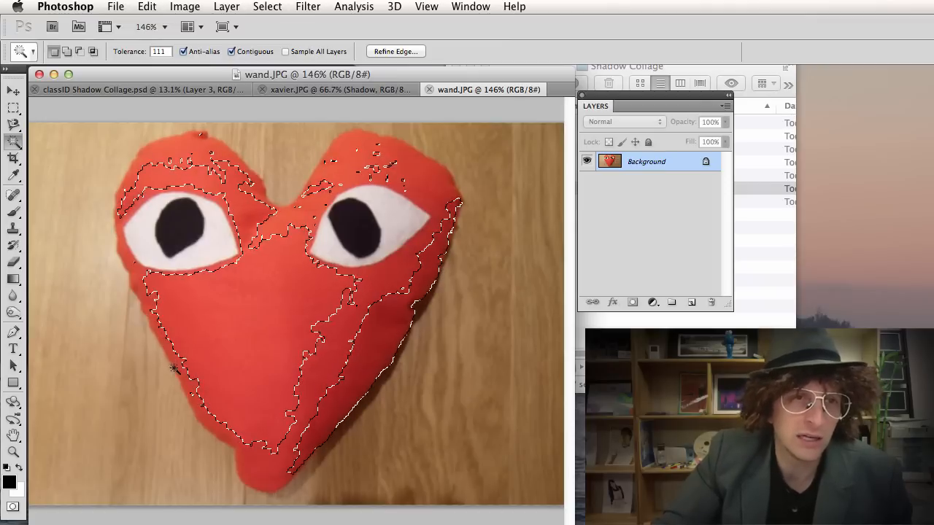
key("super+d")
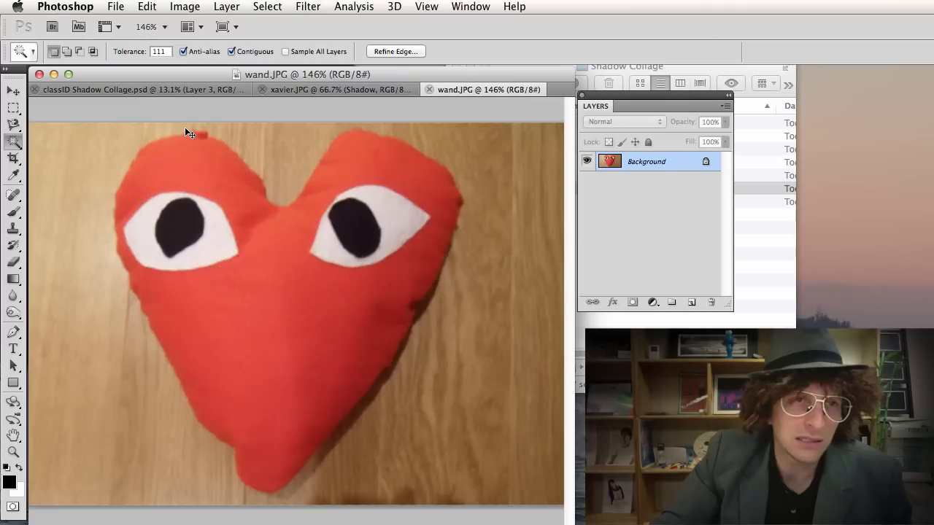
Select the heart at tolerance 44, Shift-adding its right side to the selection.
left_click(133, 53)
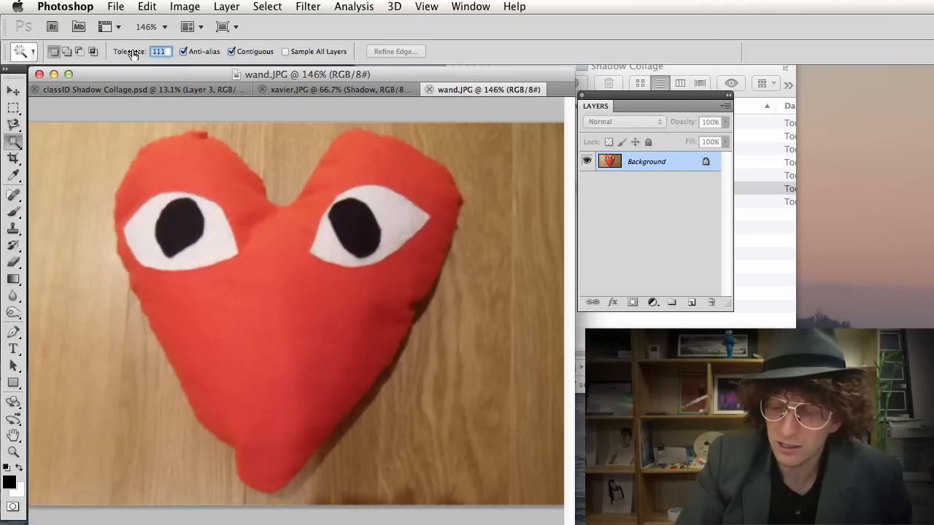
type("44")
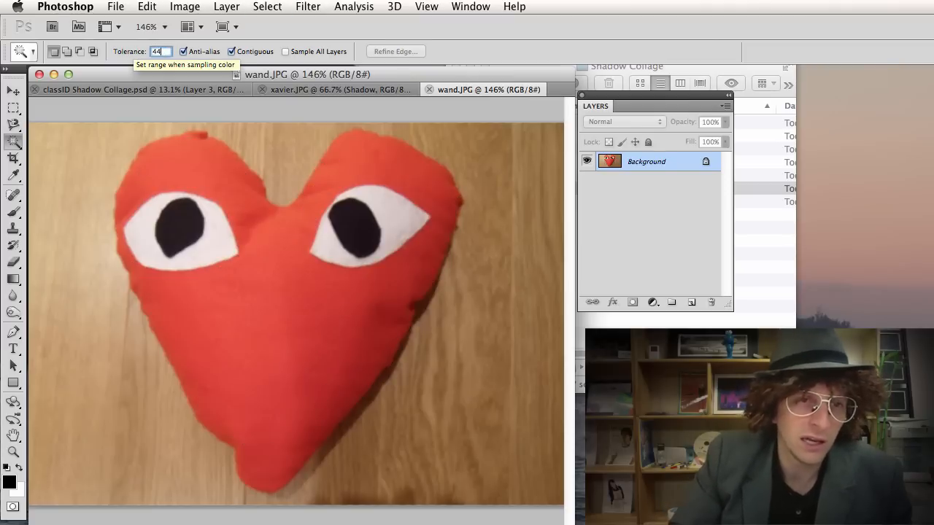
left_click(262, 296)
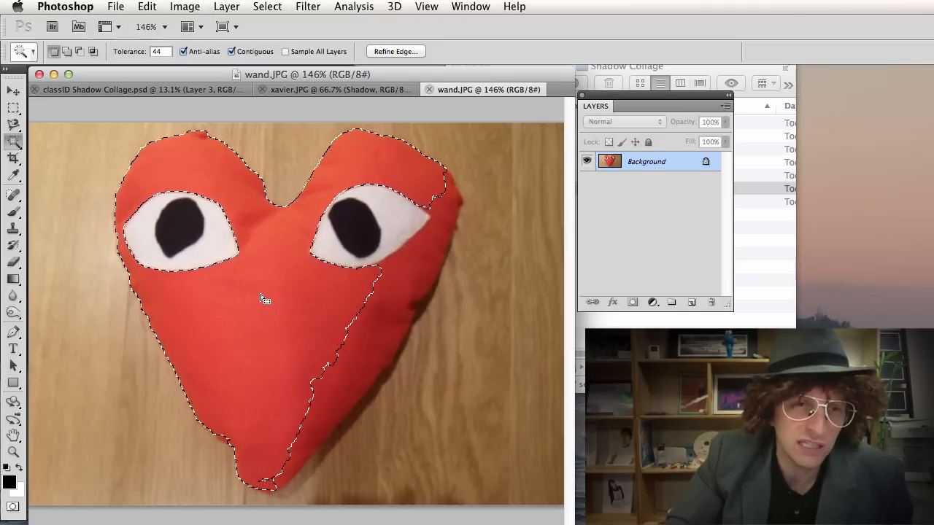
key("shift")
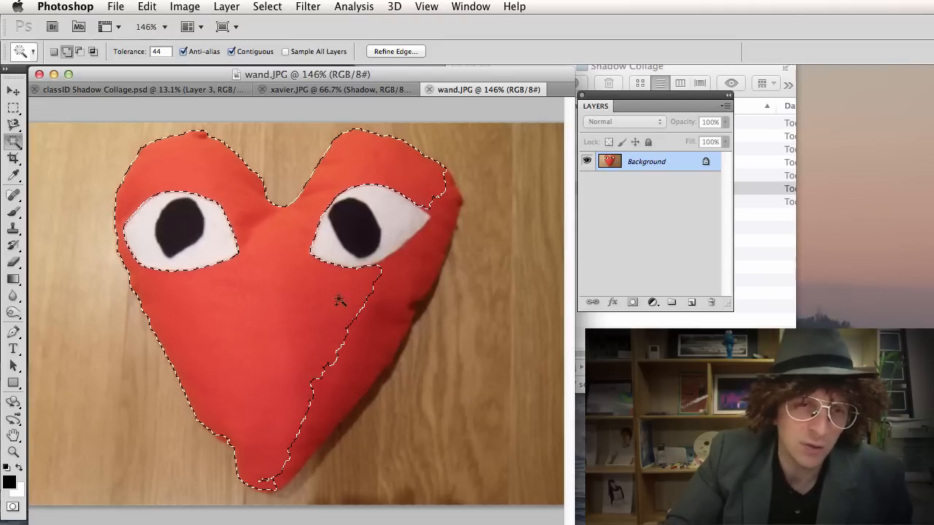
left_click(392, 306, "shift")
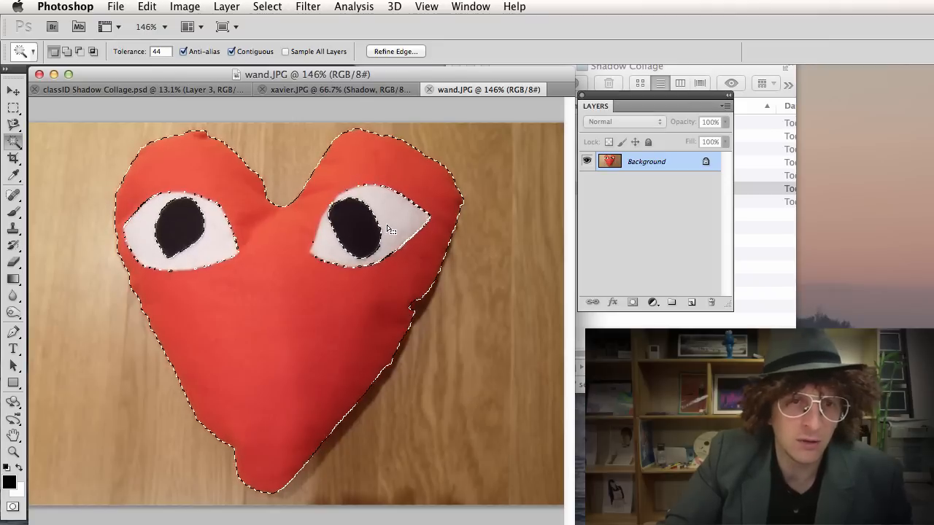
Test moving the heart and selecting a pupil, undoing both to keep the whole-heart selection.
key("v")
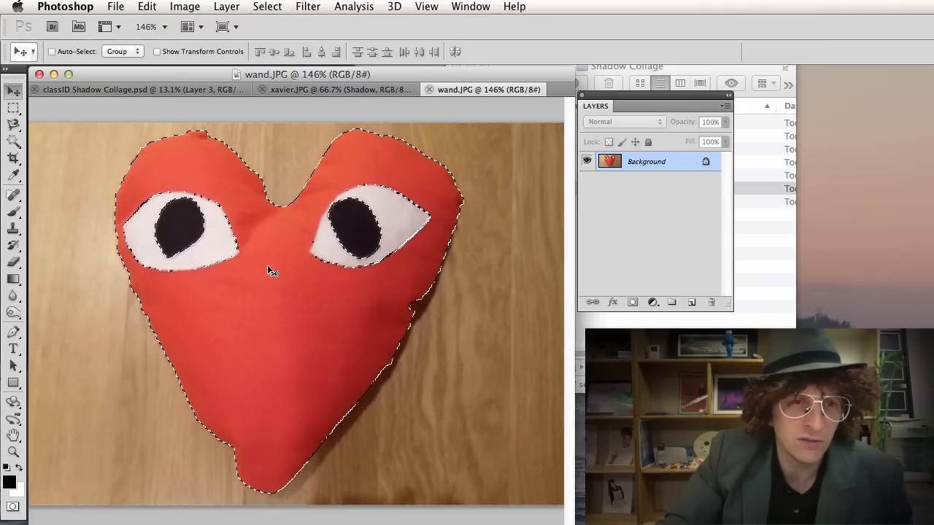
left_click_drag(269, 267, 360, 272)
key("super+z")
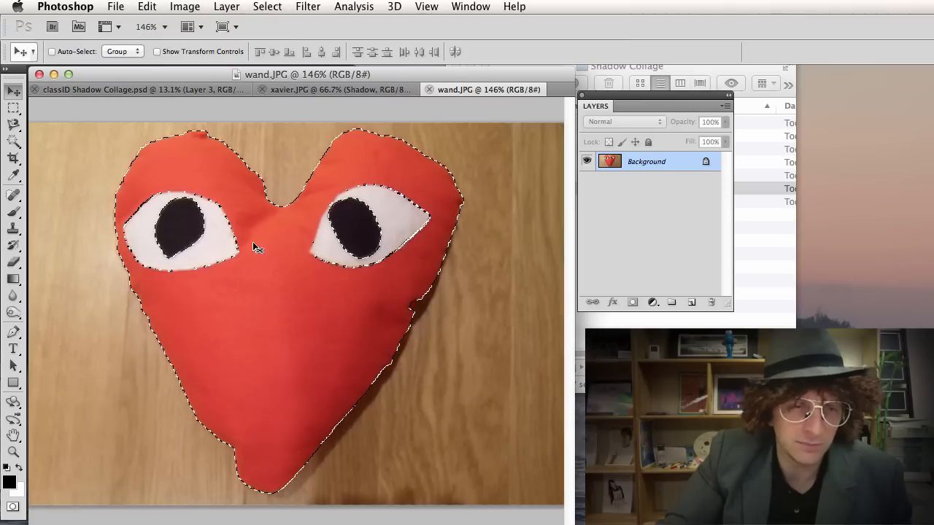
key("w")
left_click(176, 225)
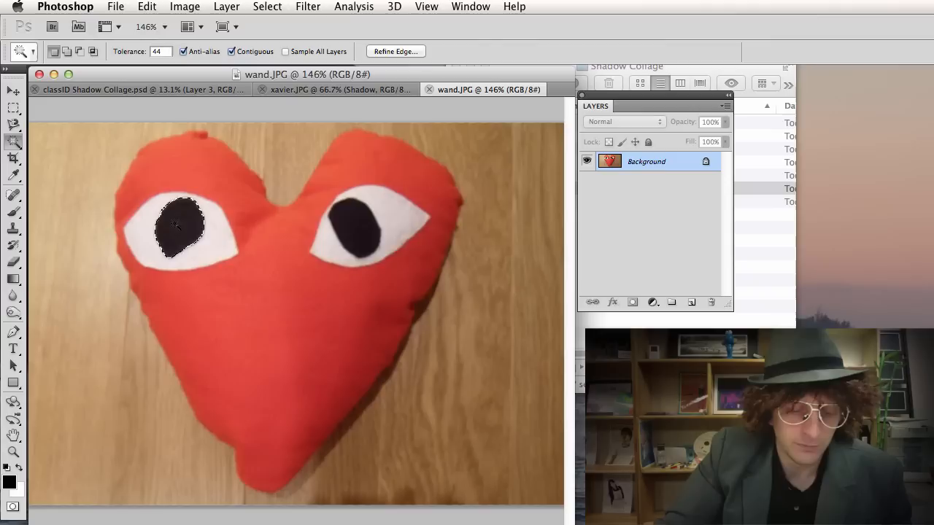
key("super+z")
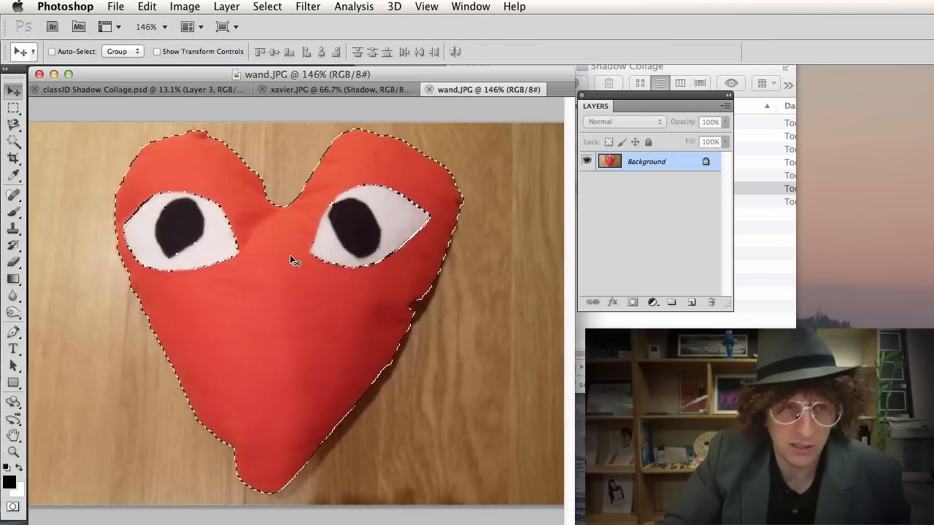
Copy the heart into the Shadow Collage below the fish beside the camera, scaled to about 158%.
key("super+c")
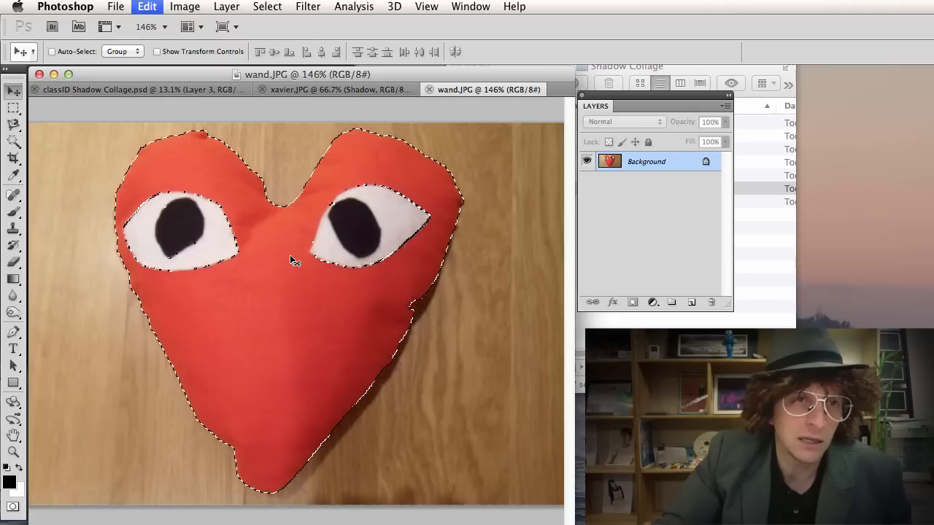
left_click(157, 90)
key("super+v")
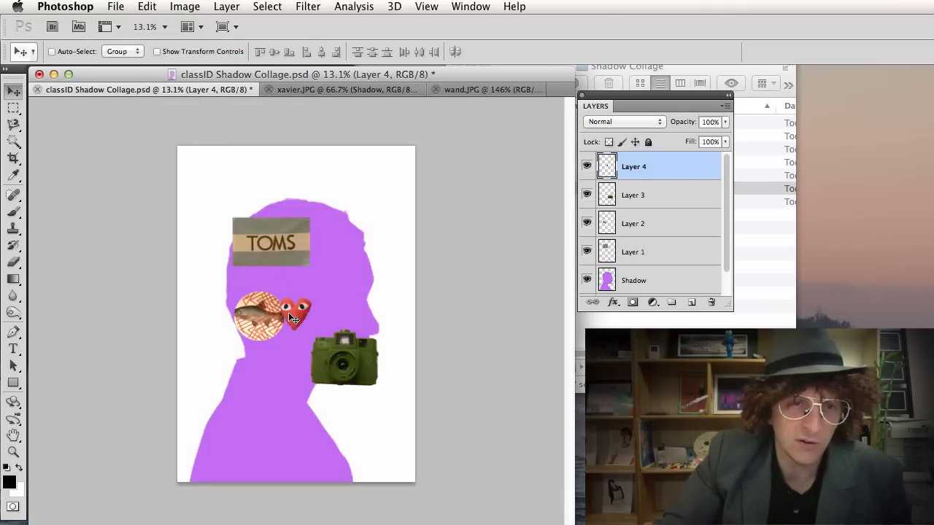
left_click_drag(268, 328, 310, 356)
key("super+t")
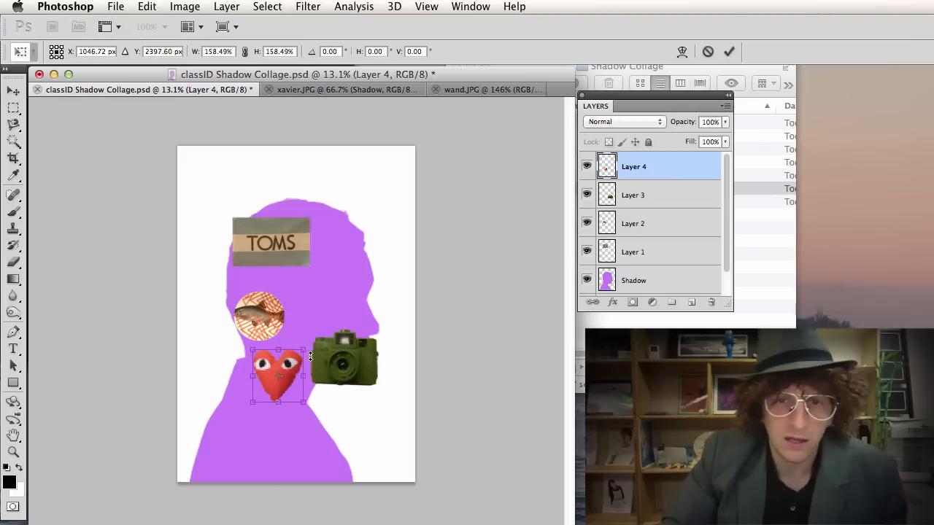
key("Return")
Open pen.JPG from the source images folder in Photoshop.
key("super+Tab")
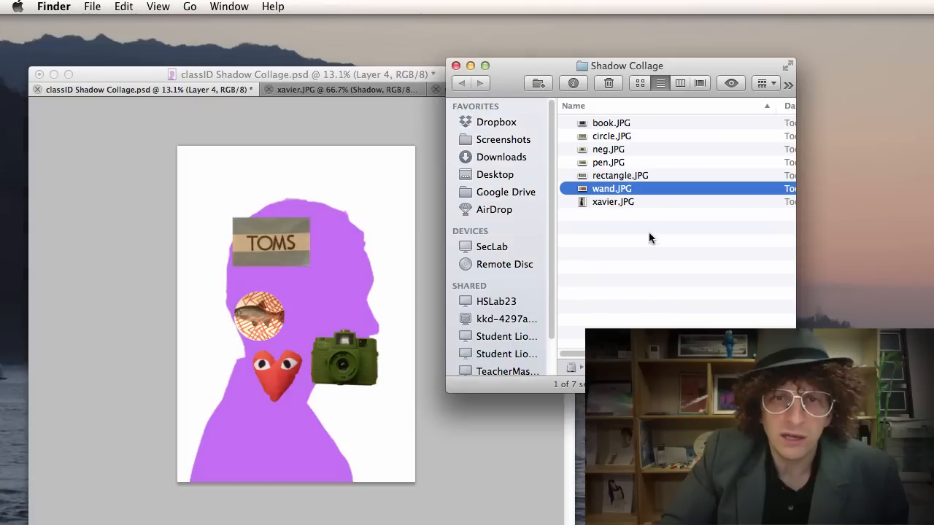
left_click(628, 162)
left_click_drag(616, 167, 269, 200)
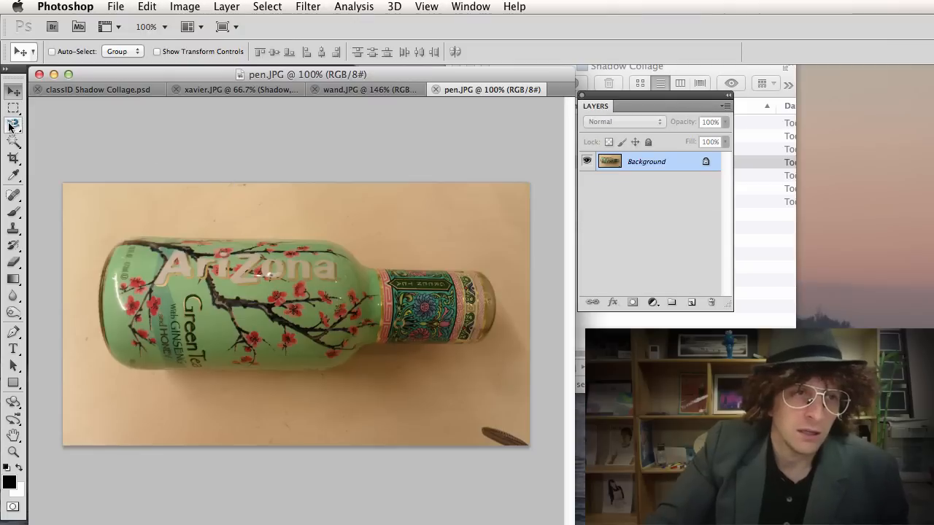
Trace a closed freehand Lasso outline around the Arizona bottle's body, neck and cap.
left_click(13, 126)
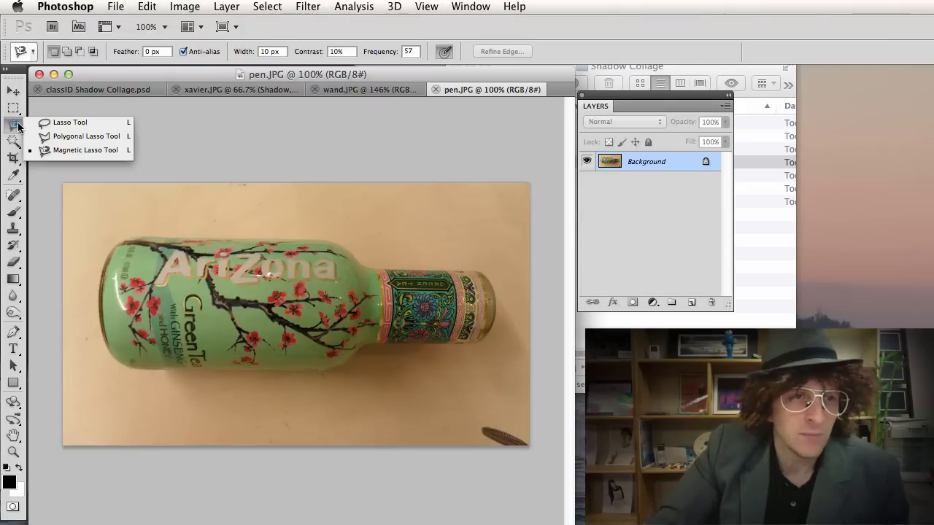
left_click(59, 123)
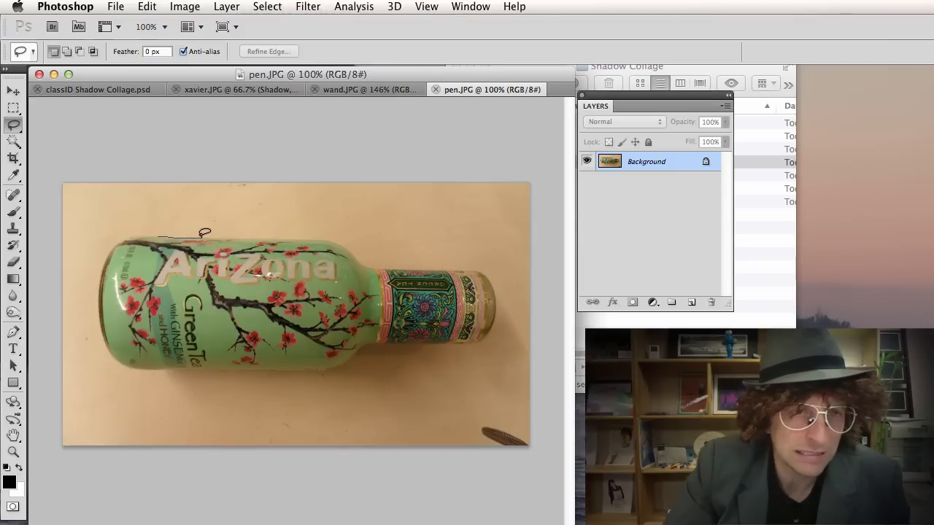
mouse_move(225, 234)
left_mouse_down()
mouse_move(323, 234)
mouse_move(352, 248)
left_mouse_up()
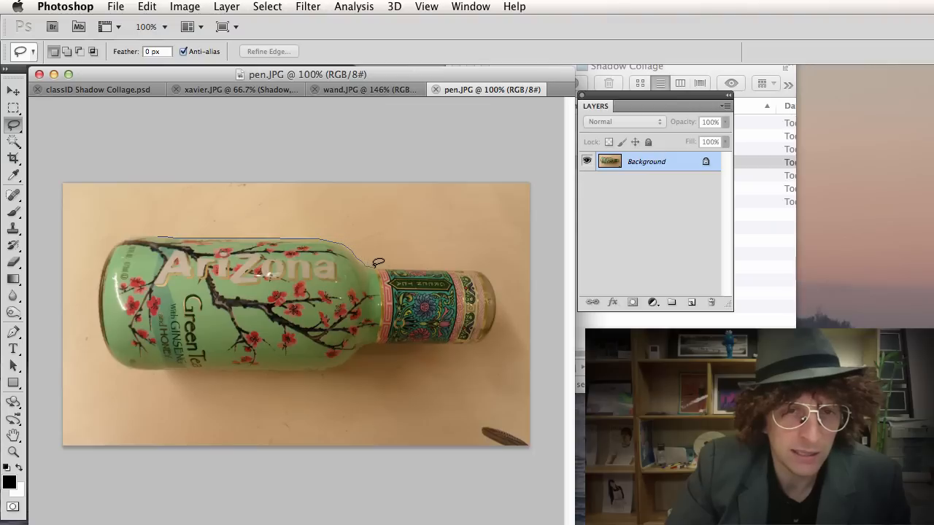
left_click_drag(405, 265, 469, 266)
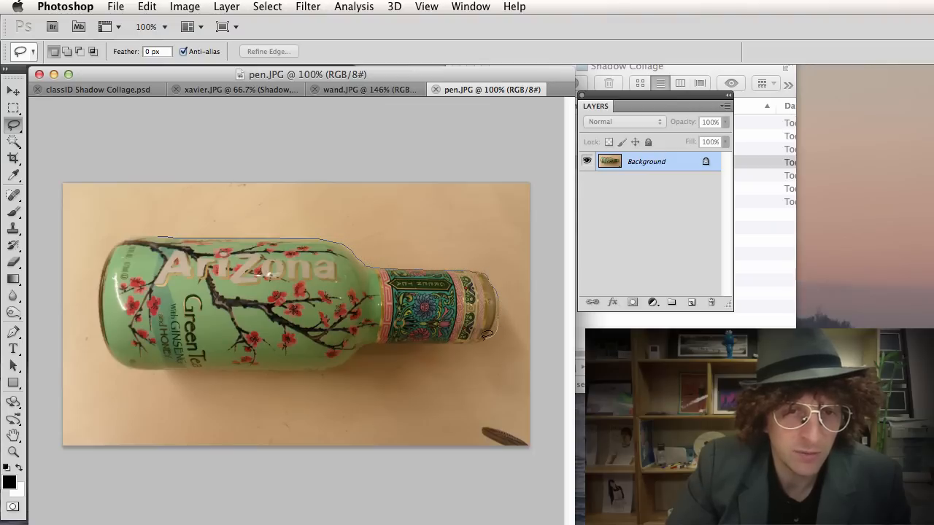
left_click_drag(487, 335, 454, 343)
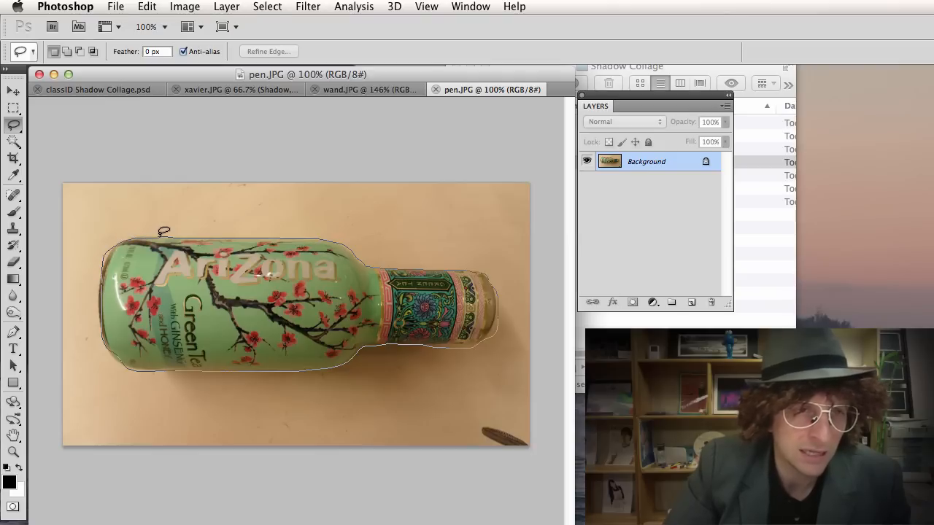
left_click_drag(164, 232, 162, 238)
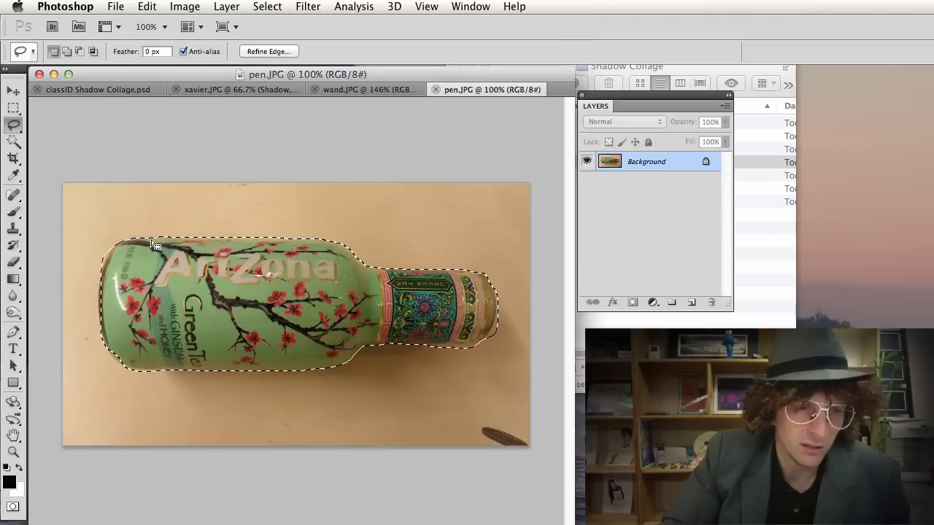
Enter Quick Mask, test a Brush stroke along the cap's right edge, undo it, and set black as painting colour.
left_click(13, 508)
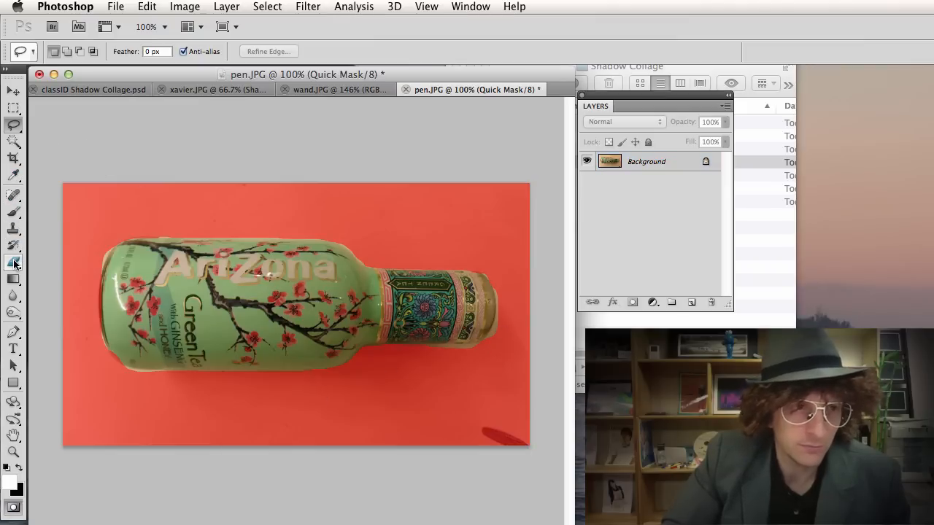
key("b")
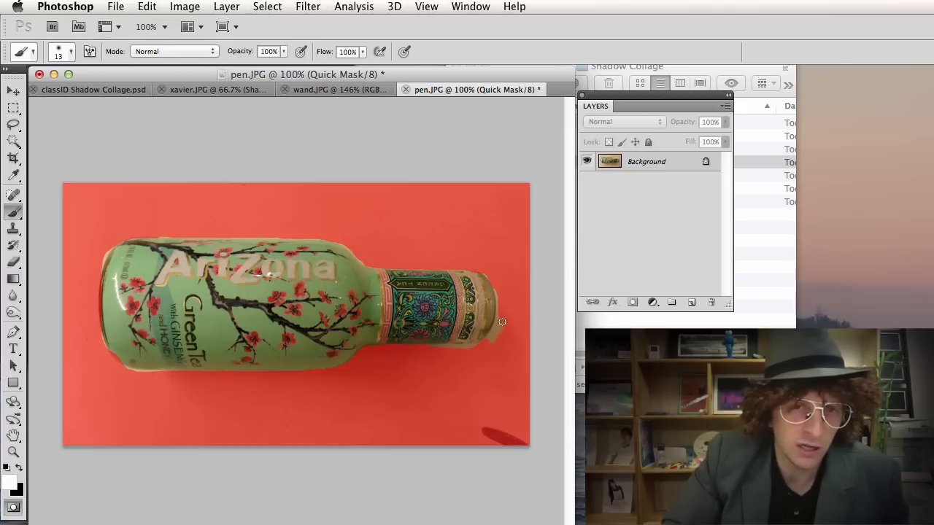
left_click_drag(506, 316, 512, 330)
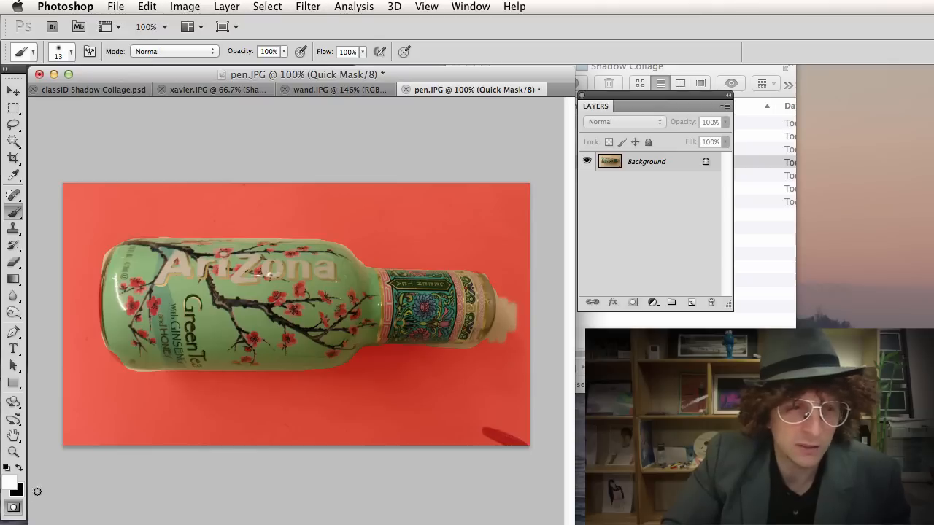
key("super+z")
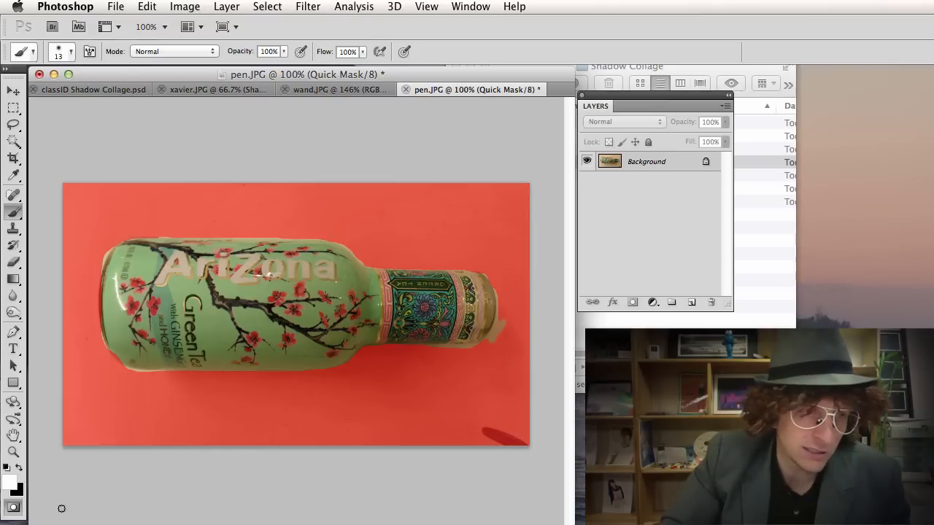
left_click(20, 469)
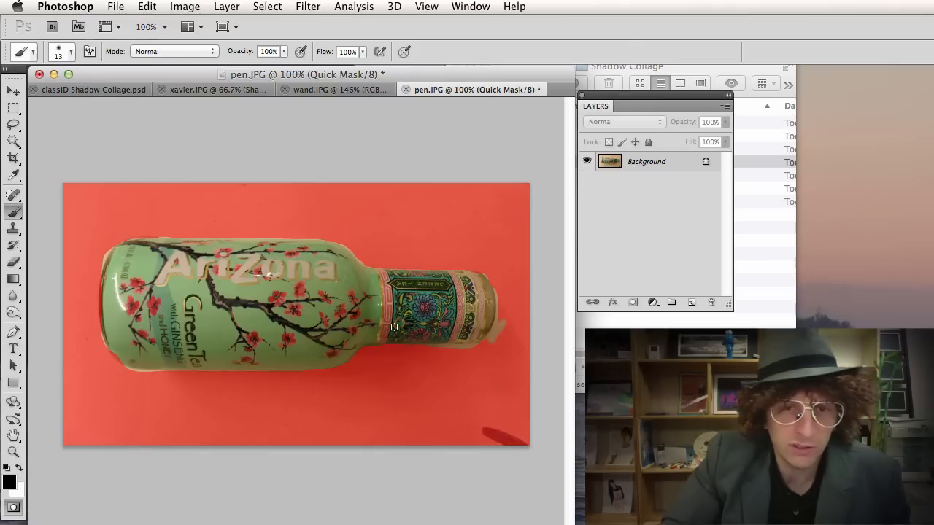
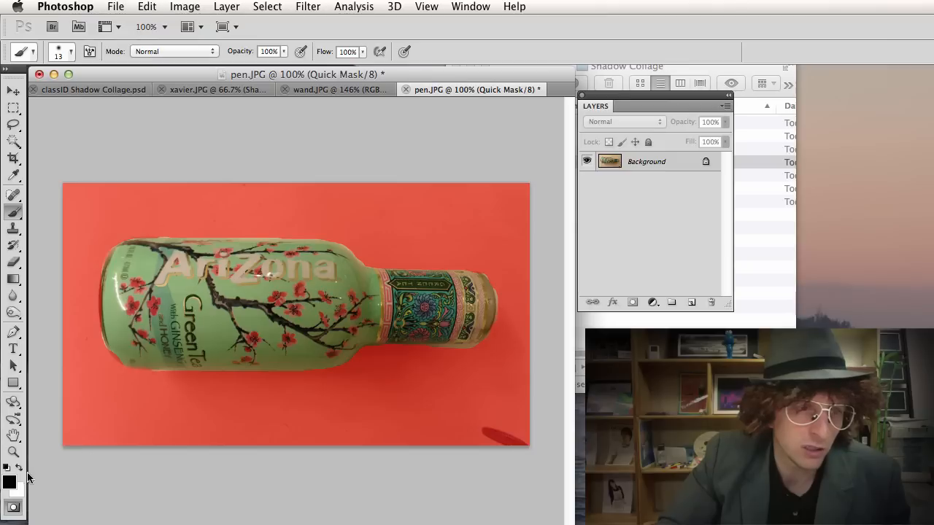
Exit Quick Mask to select the Arizona bottle, then return to the Shadow Collage document.
left_click(13, 507)
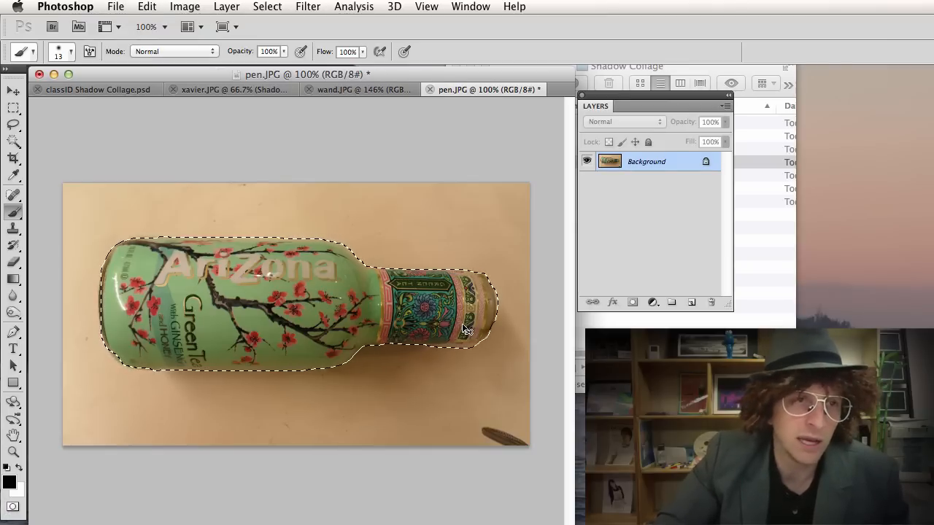
left_click(120, 90)
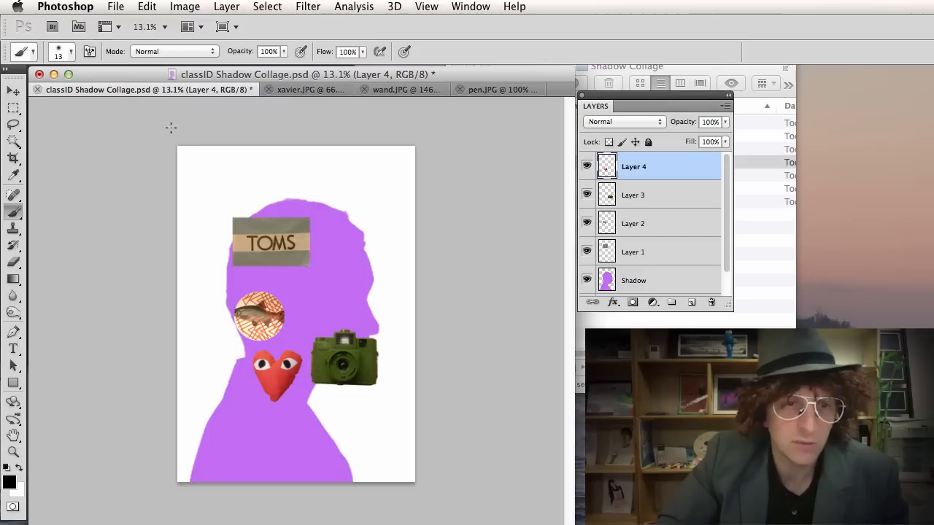
Paste the bottle as Layer 5, move it to the head's right edge and tilt it counter-clockwise.
key("super+v")
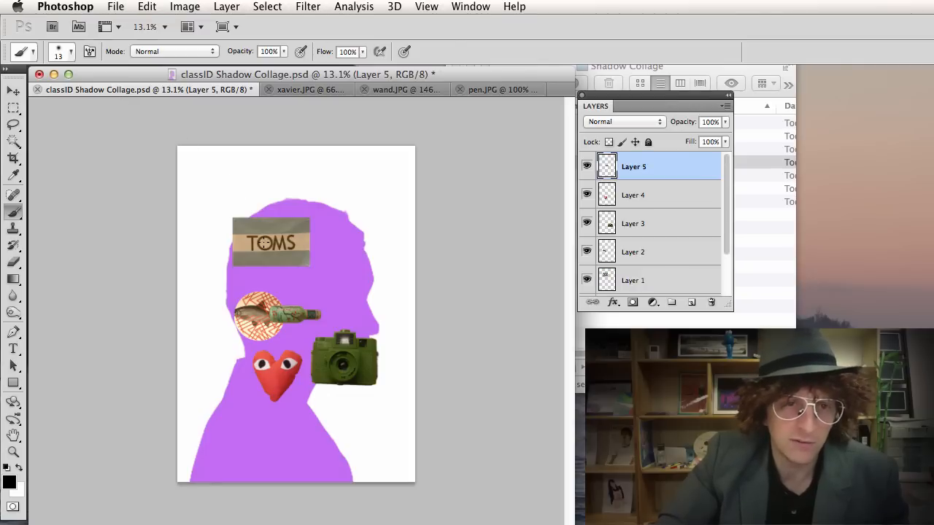
key("v")
left_click_drag(293, 316, 411, 325)
key("super+t")
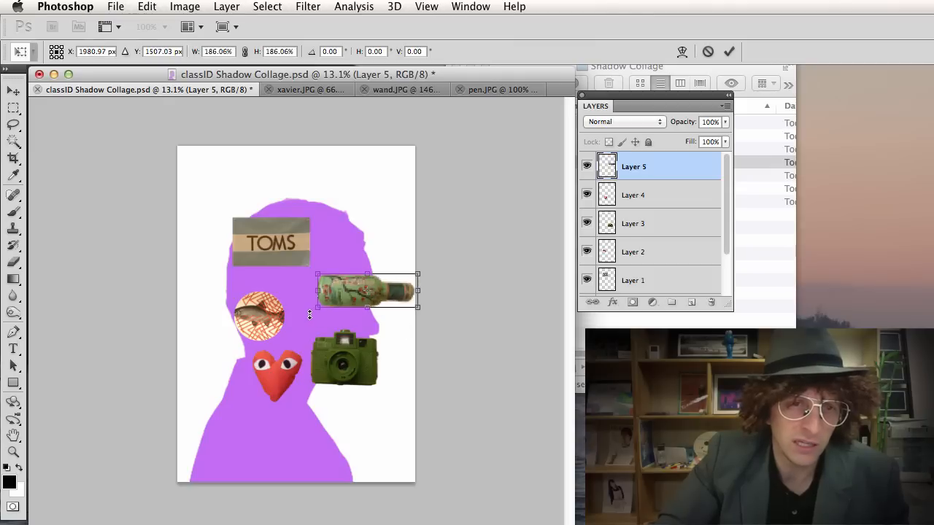
left_click_drag(305, 312, 317, 327)
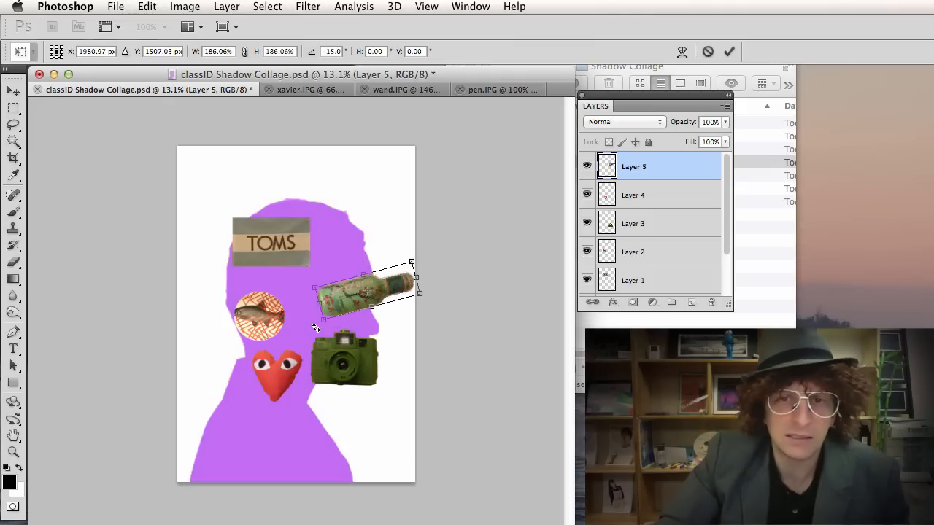
key("Return")
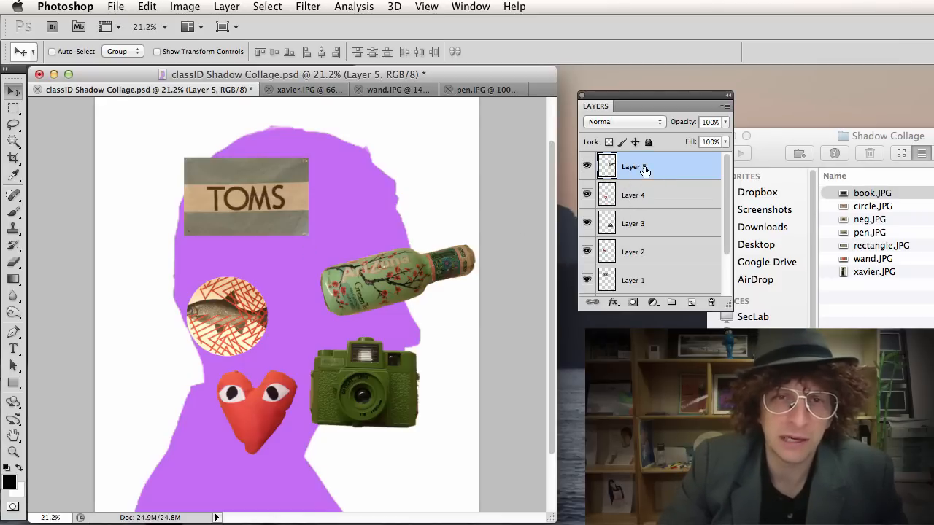
Reposition the Layers panel up and left, and toggle Layer 5's visibility to check the bottle.
left_click_drag(640, 101, 606, 95)
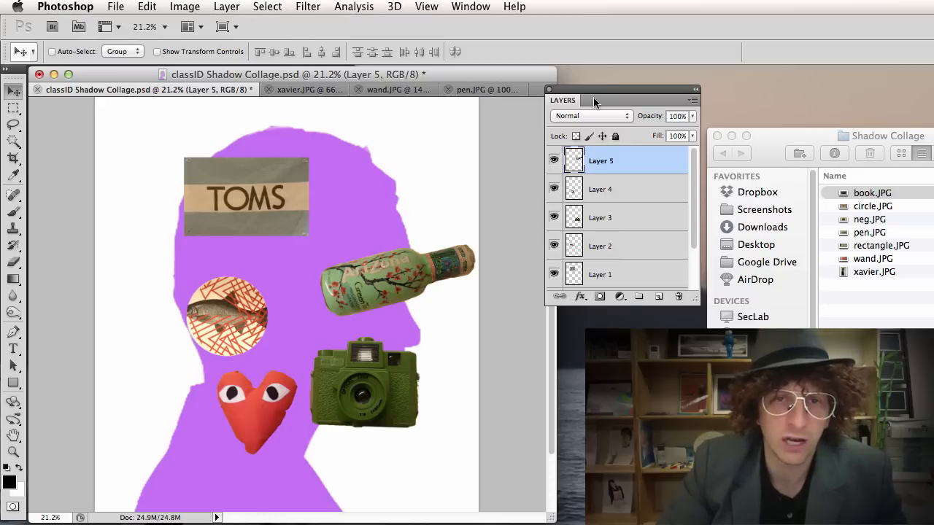
left_click_drag(593, 97, 581, 81)
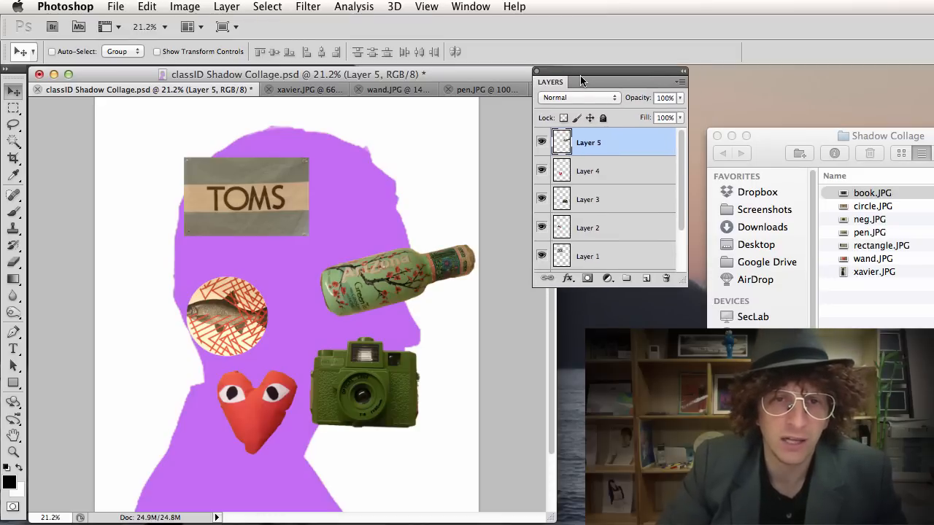
left_click(541, 143)
left_click(540, 143)
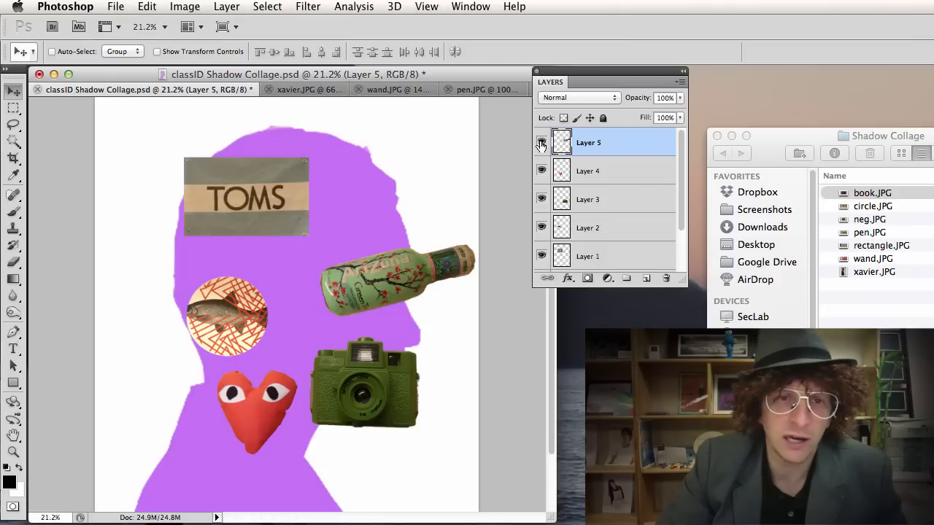
left_click(540, 143)
left_click(541, 143)
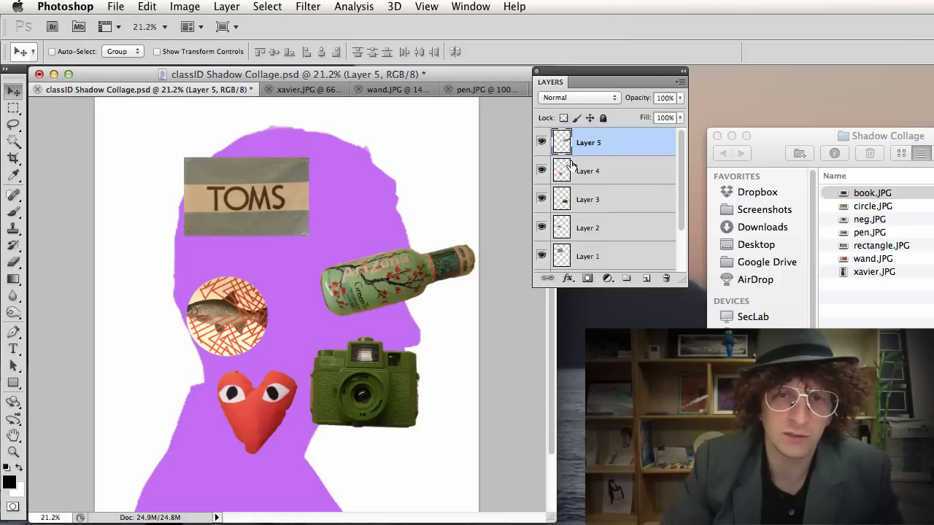
Rename Layer 5 to 'Arizona' and Layer 4 to 'heart'.
double_click(597, 144)
type("A")
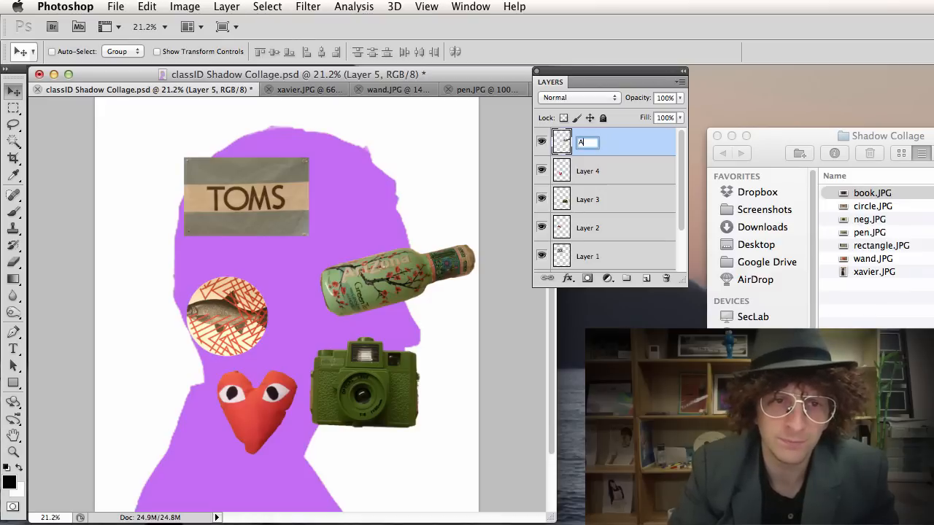
type("rizona")
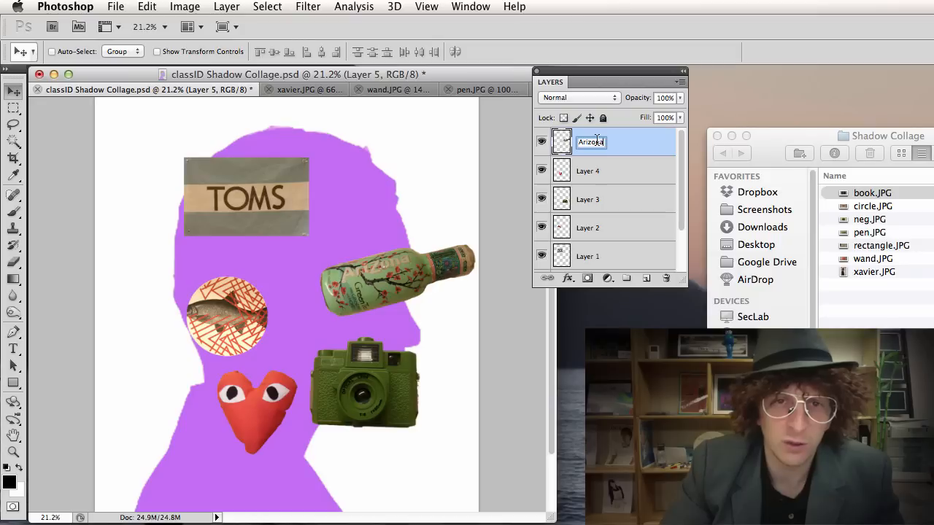
key("Return")
left_click(583, 170)
double_click(591, 172)
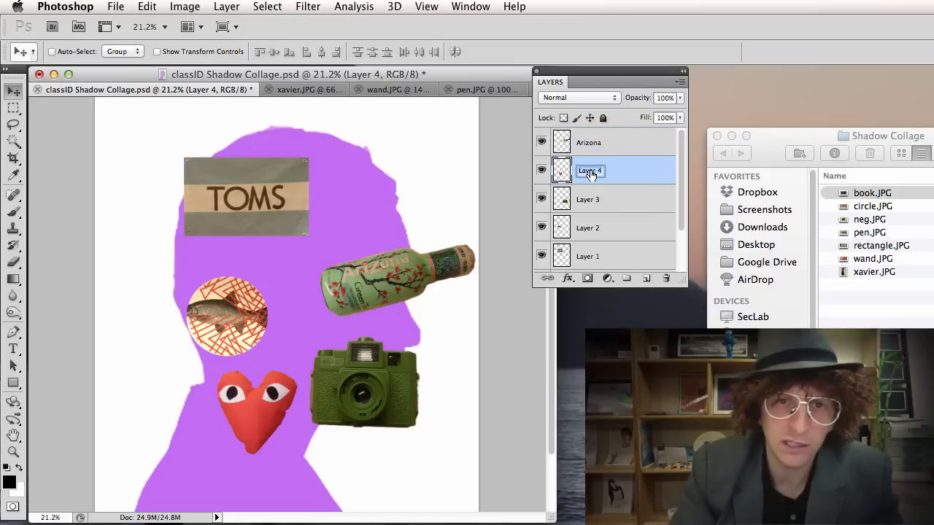
type("heart")
key("Return")
Rename Layer 3 to 'camera', Layer 2 to 'fish' and the TOMS label layer to 'Toms'.
left_click(610, 202)
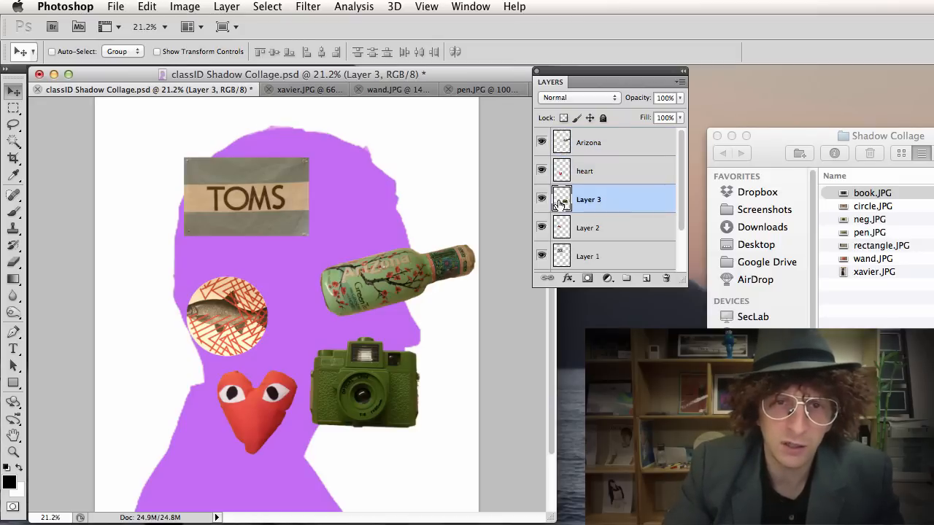
key("h")
double_click(598, 205)
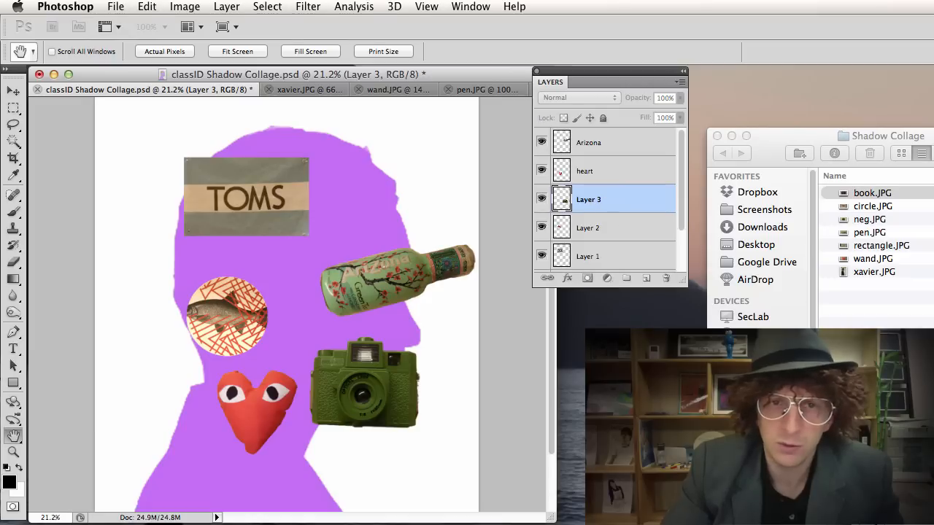
key("v")
double_click(584, 200)
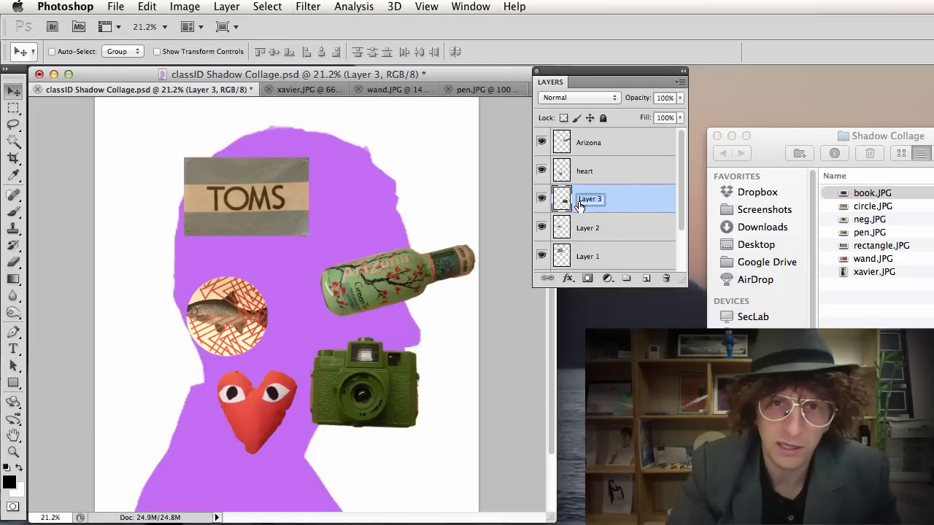
type("camera")
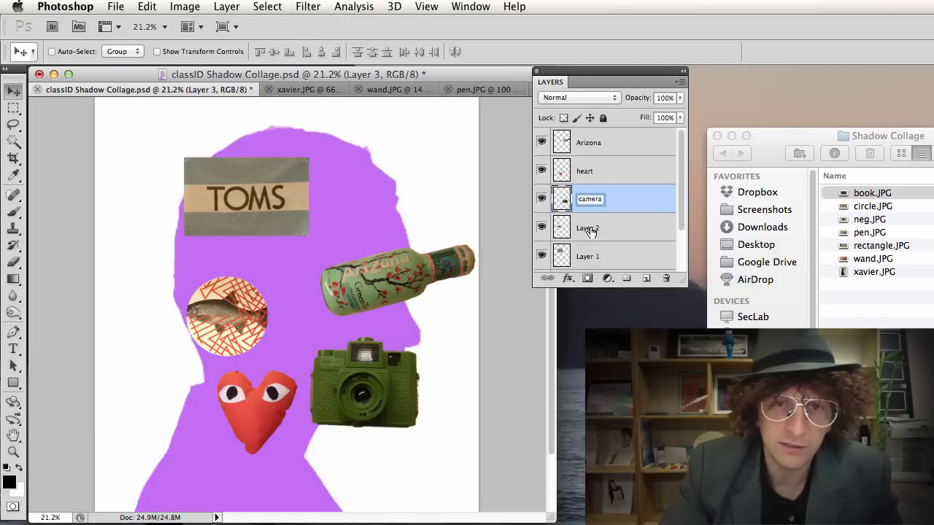
left_click(589, 230)
double_click(590, 226)
type("f")
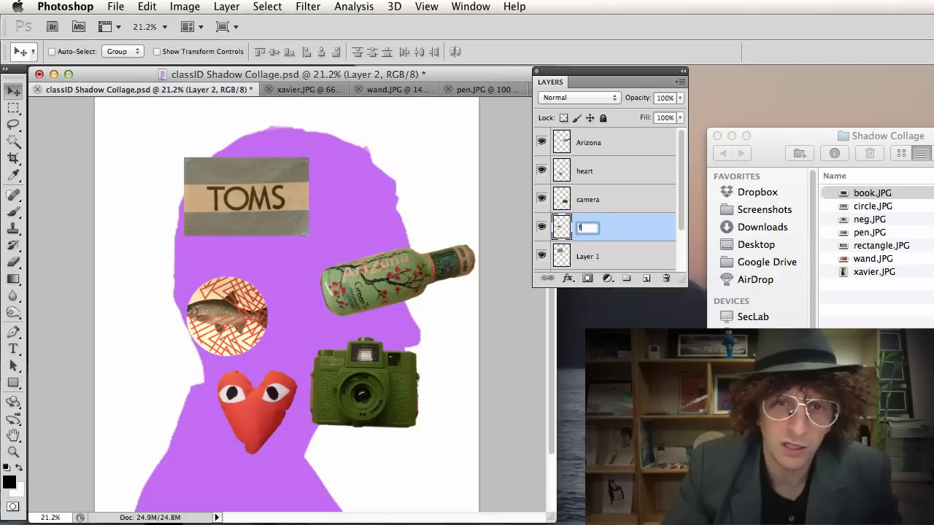
type("ish")
key("Return")
double_click(587, 256)
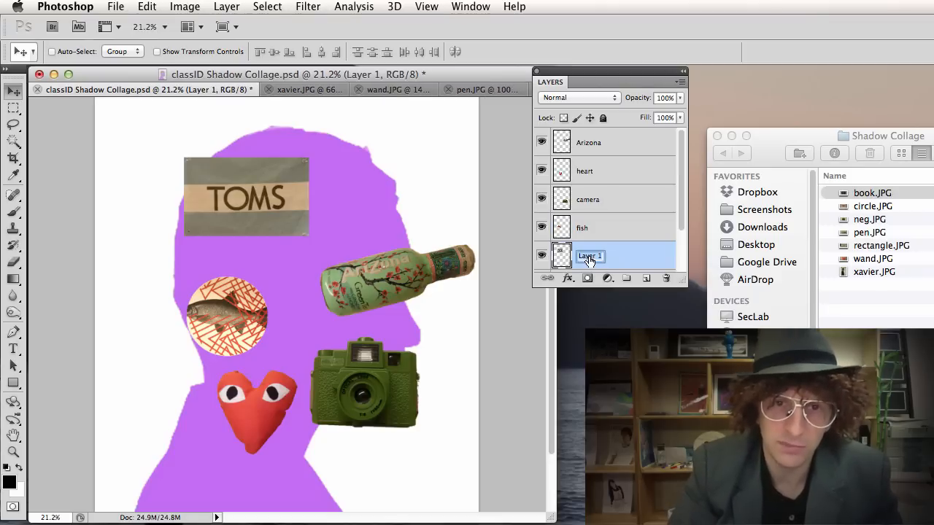
type("Toms")
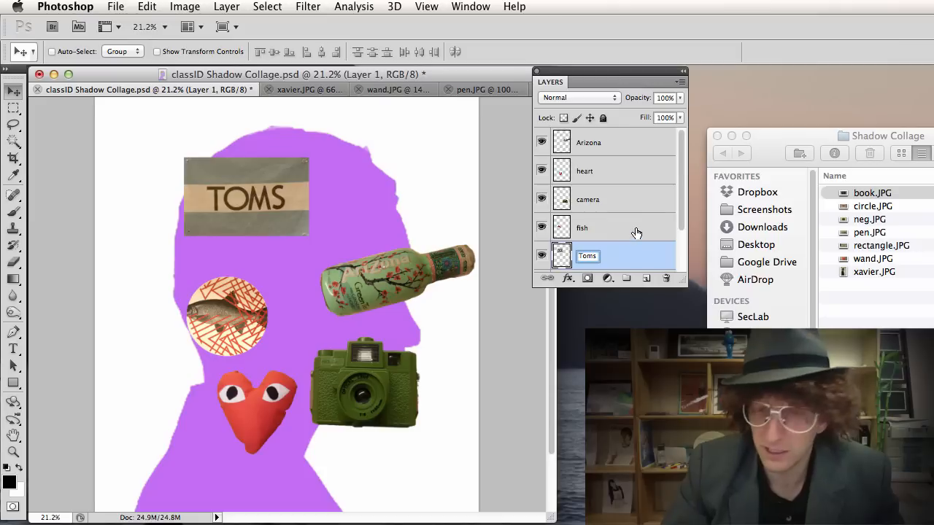
key("Return")
scroll(636, 209, "down", 2)
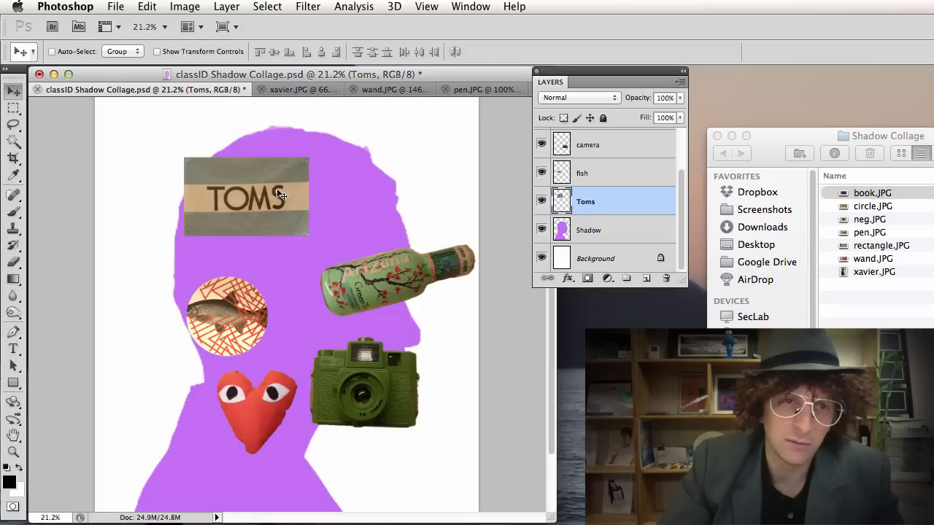
Nudge the TOMS label lower-left, then Magic Wand select the purple silhouette on the Shadow layer.
mouse_move(277, 193)
left_mouse_down()
mouse_move(298, 199)
mouse_move(272, 204)
left_mouse_up()
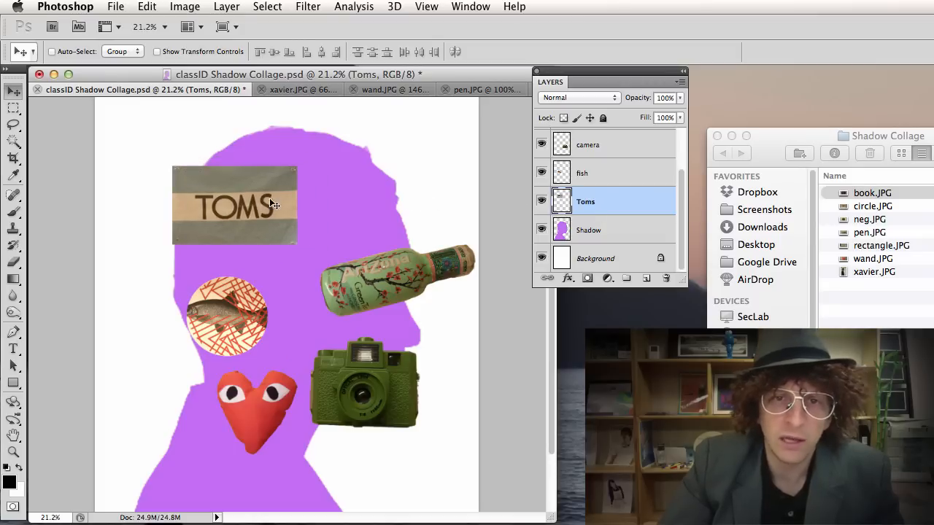
left_click(596, 234)
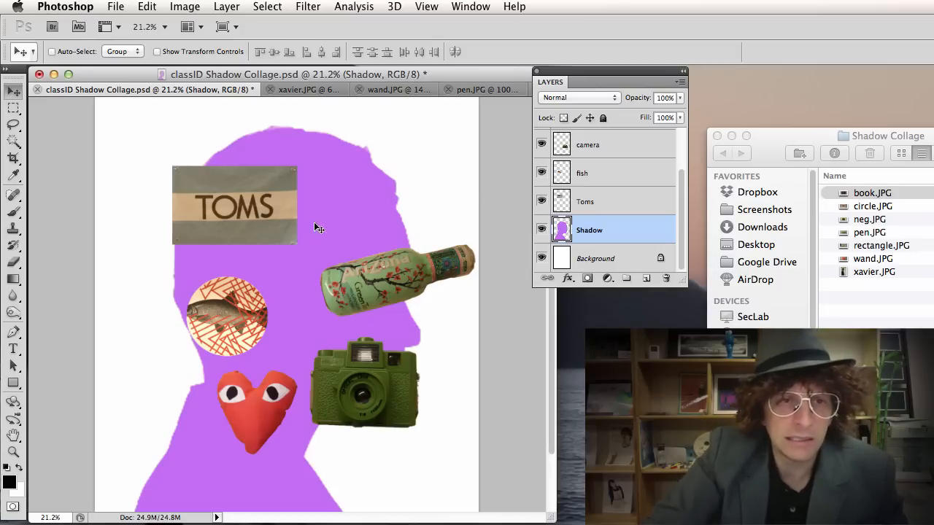
key("w")
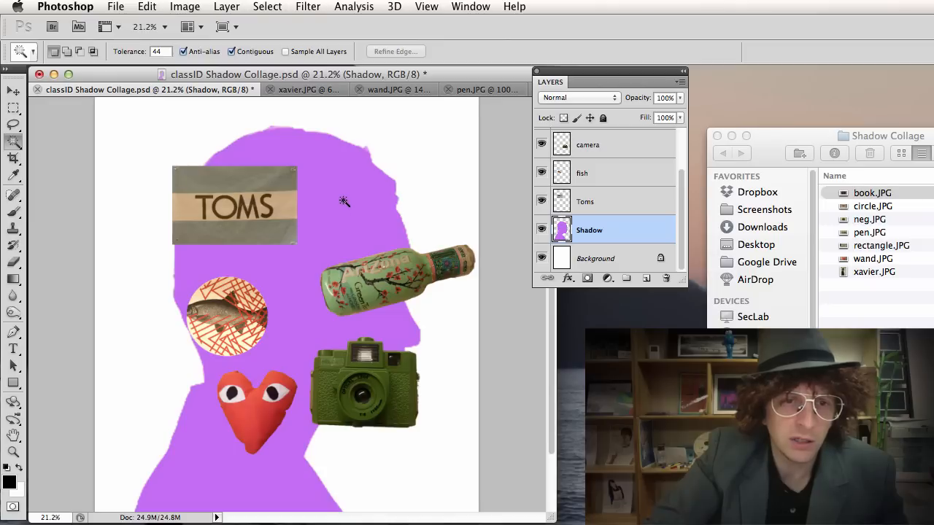
left_click(344, 201)
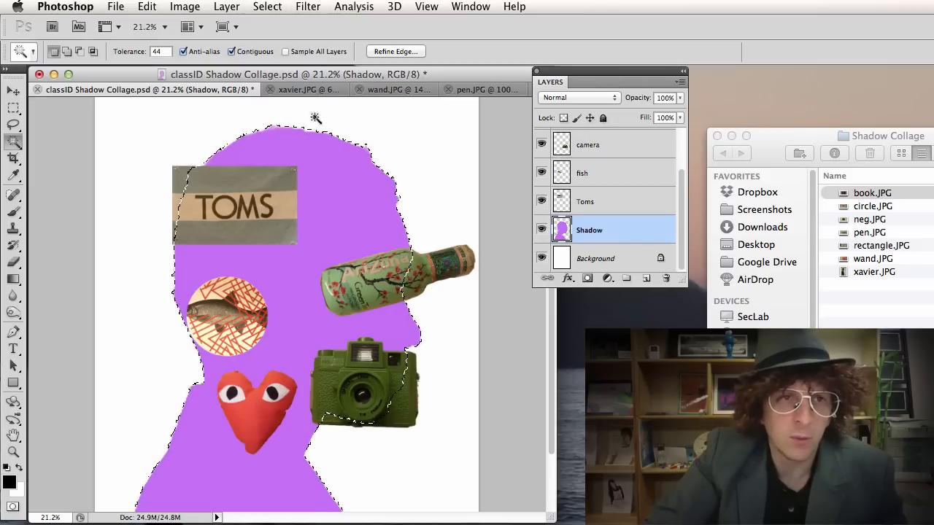
Save the silhouette selection as a channel named 'New Shadow', then deselect.
left_click(269, 9)
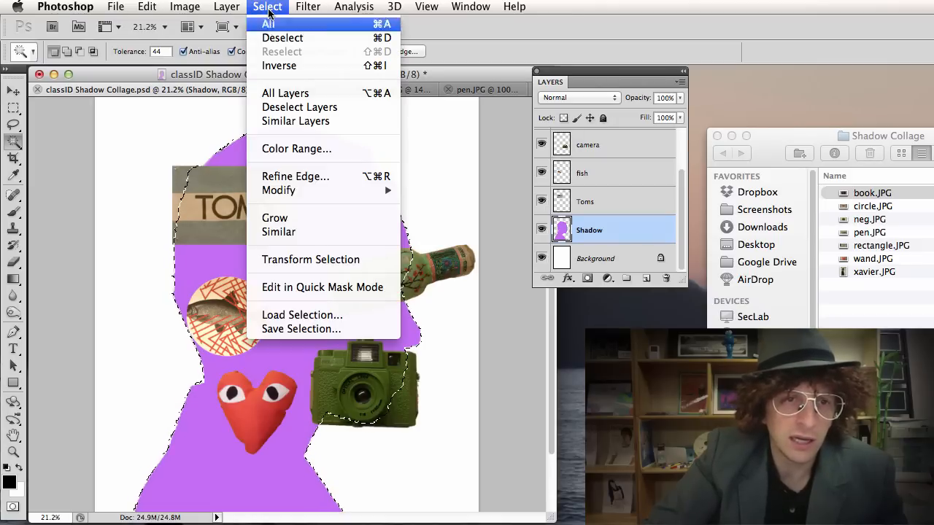
left_click(327, 329)
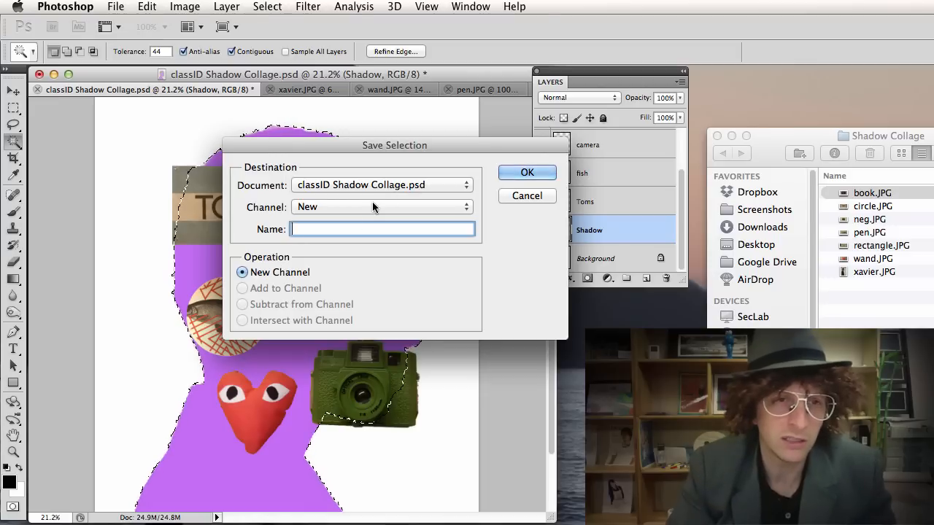
type("New")
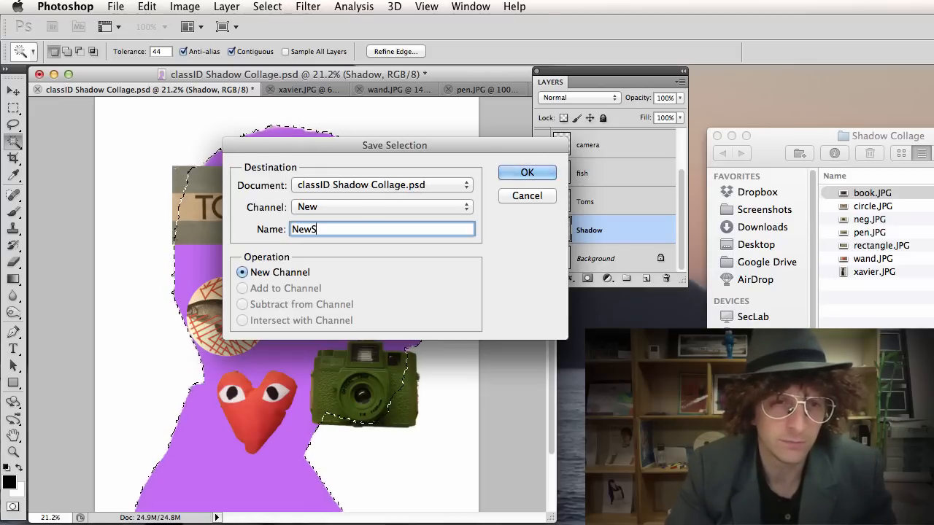
type(" Shadow")
key("Return")
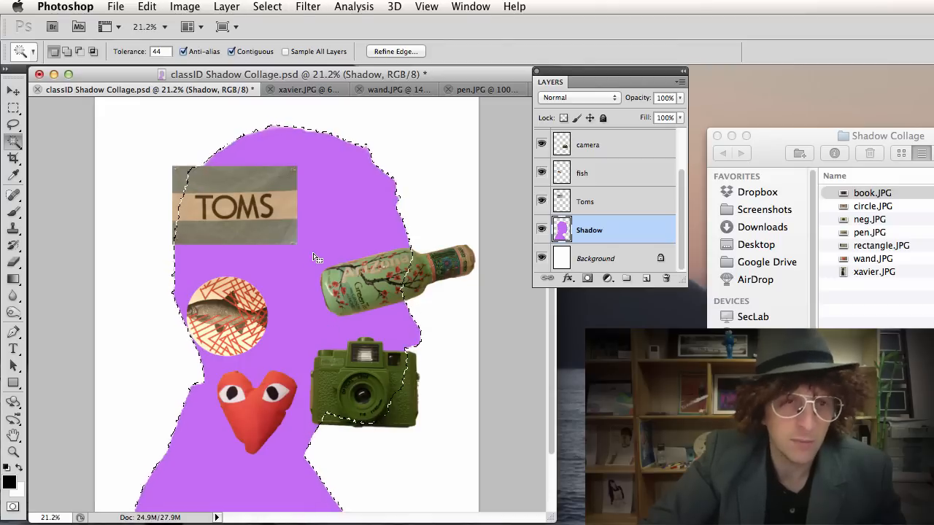
key("super+d")
left_click(259, 207, "super")
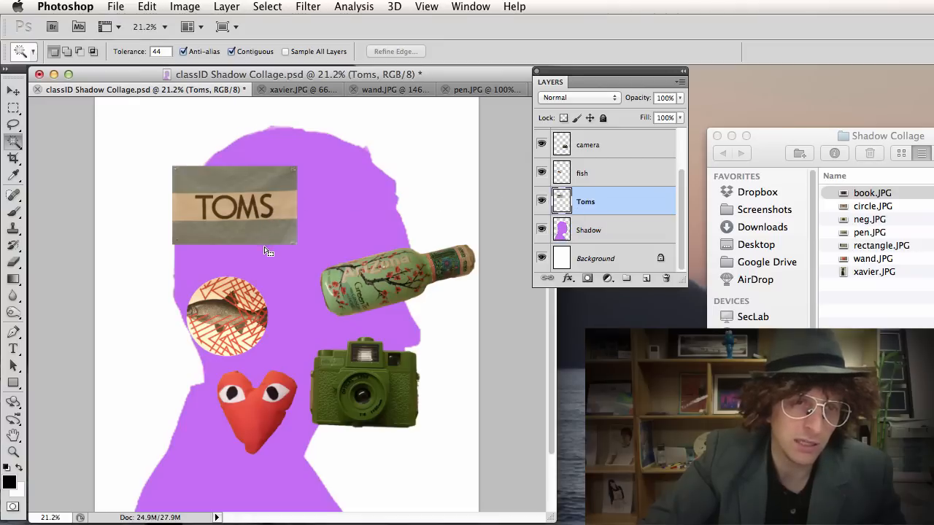
Clear the accidental selection and nudge the TOMS image to the right.
left_click(269, 216)
key("super+d")
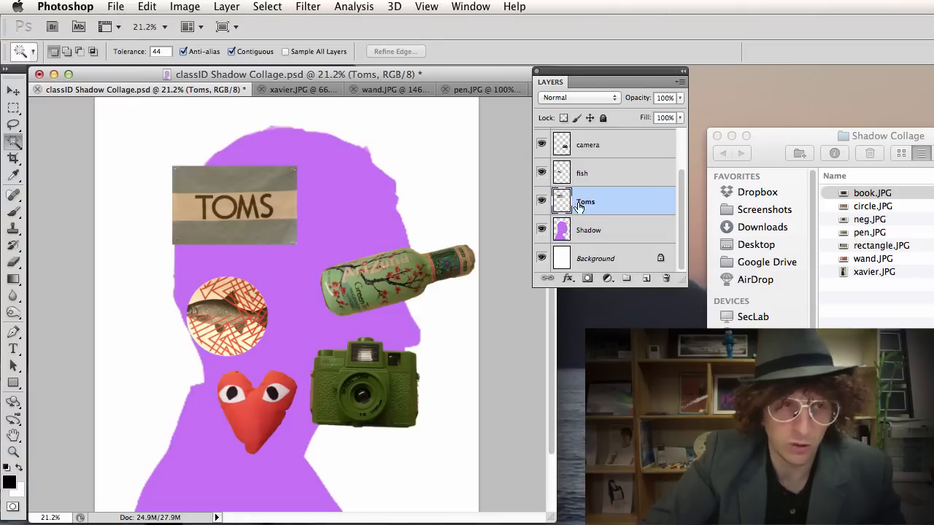
key("v")
mouse_move(274, 204)
left_mouse_down()
mouse_move(287, 230)
mouse_move(290, 204)
left_mouse_up()
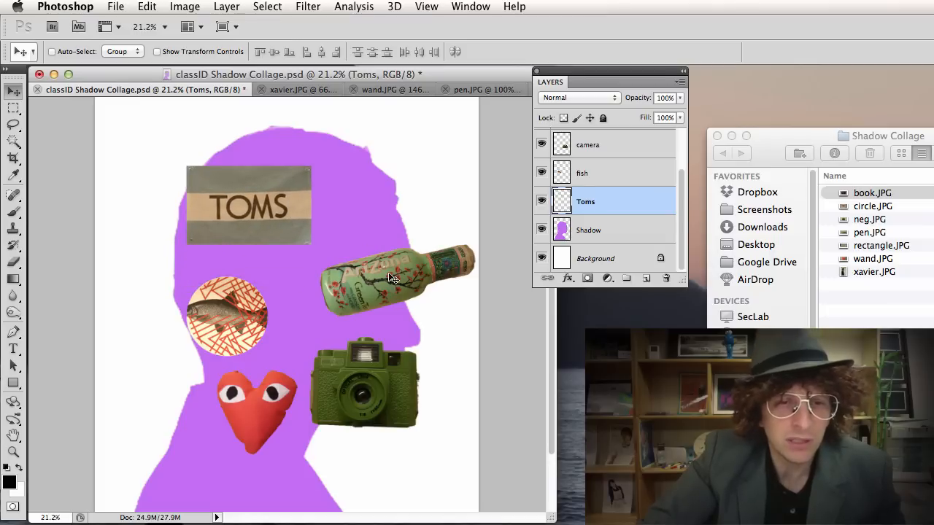
Move the heart lower on the silhouette and the Arizona bottle to the silhouette's lower left.
right_click(388, 282)
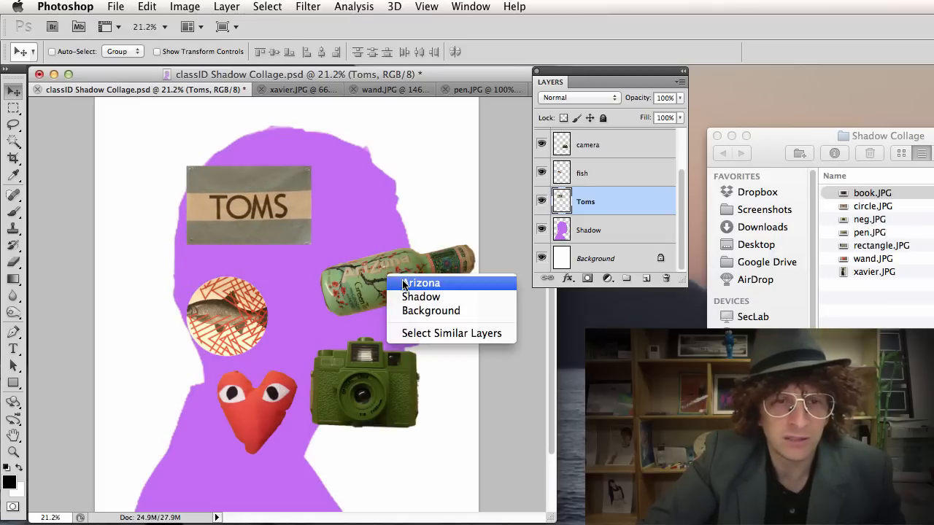
left_click(388, 283)
left_click_drag(387, 285, 343, 383)
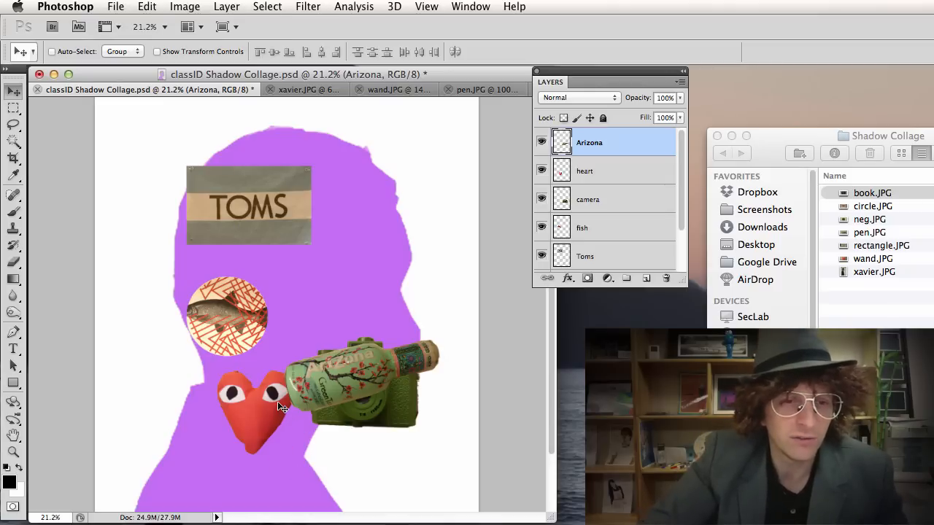
scroll(260, 411, "down", 5)
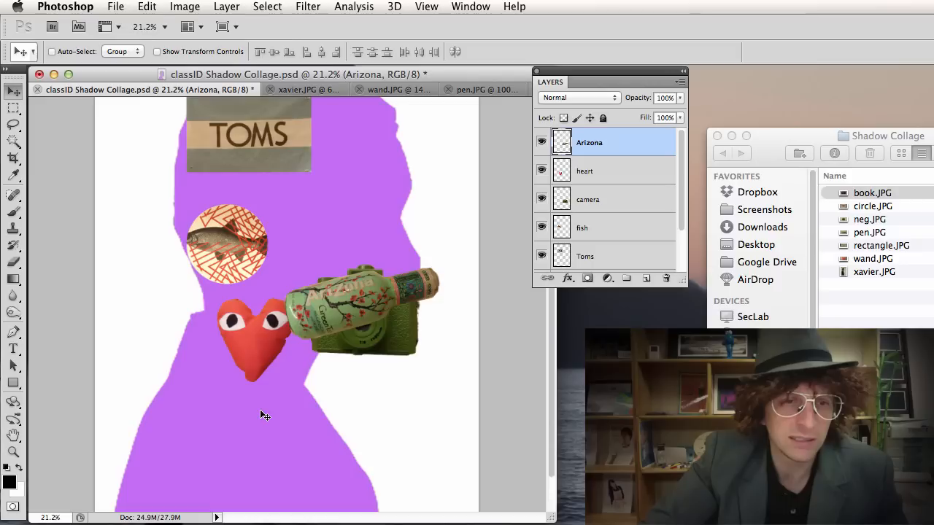
right_click(257, 342)
left_click(264, 344)
left_click_drag(263, 352, 283, 454)
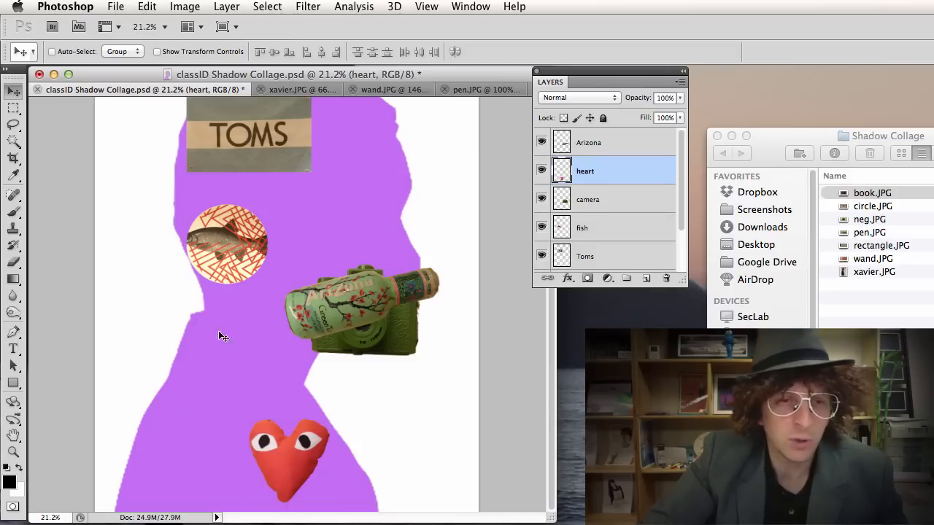
right_click(340, 306)
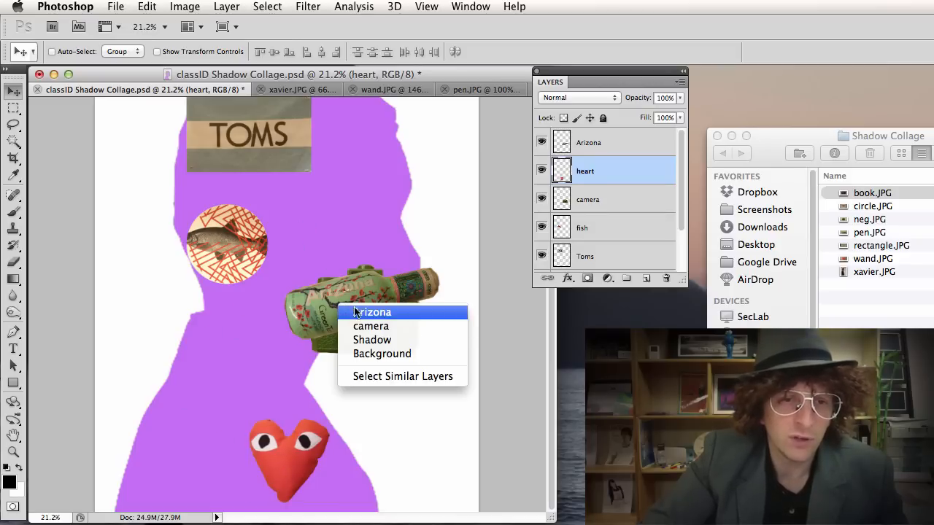
left_click(349, 312)
left_click_drag(328, 307, 185, 396)
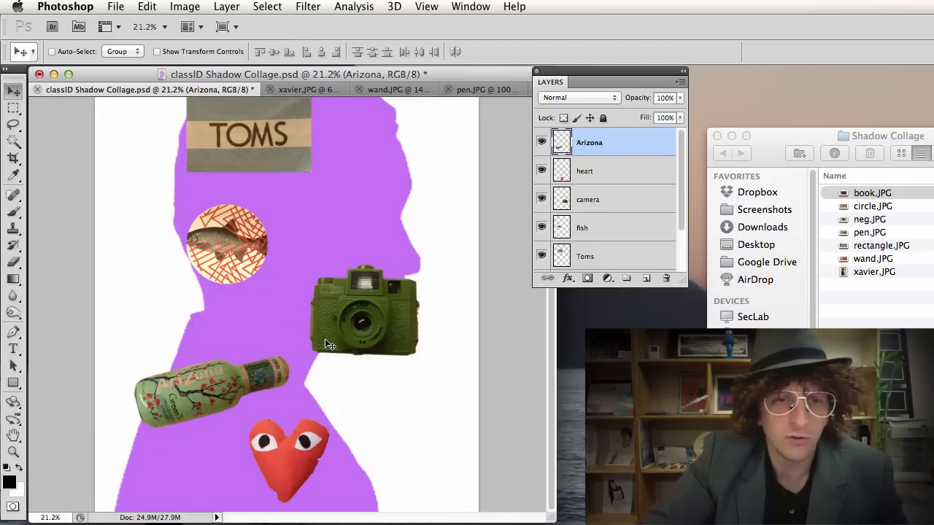
Move the camera up to the head's upper right beside TOMS and enlarge it to about 108%.
right_click(365, 326)
left_click(375, 328)
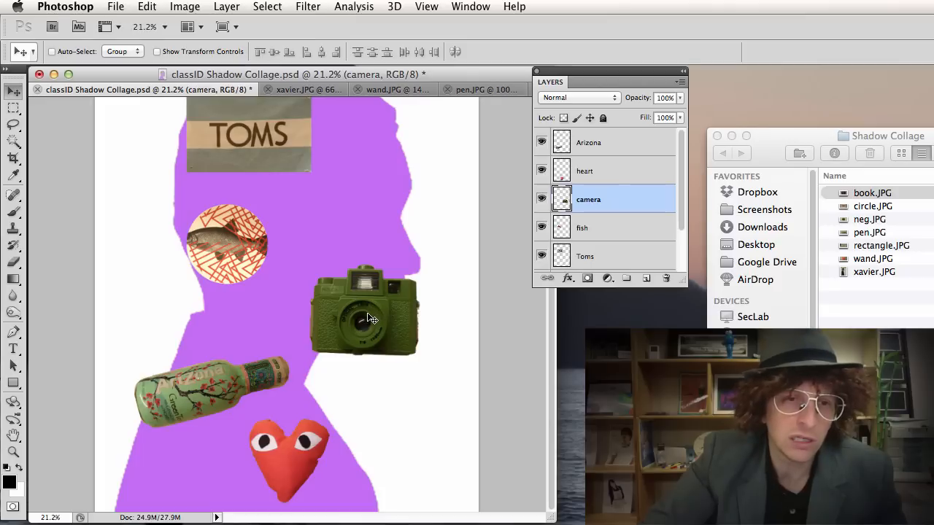
right_click(350, 303)
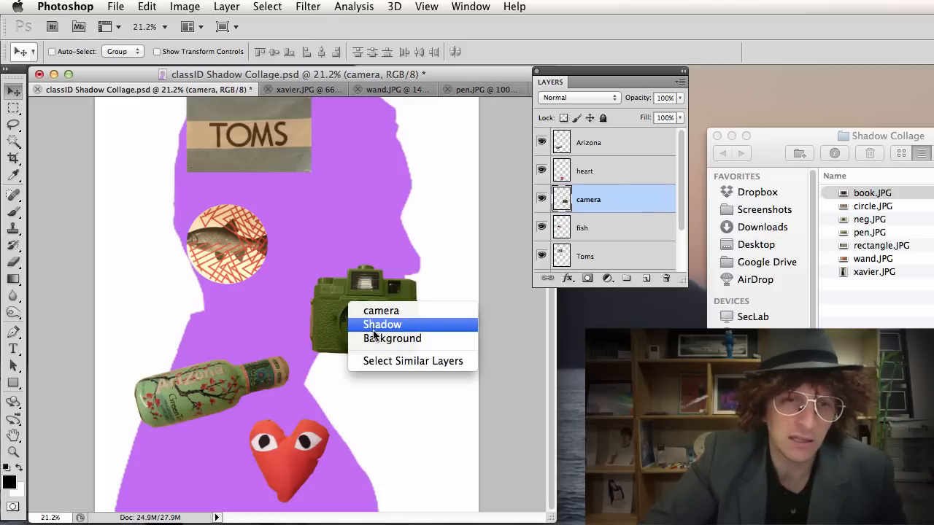
left_click(378, 312)
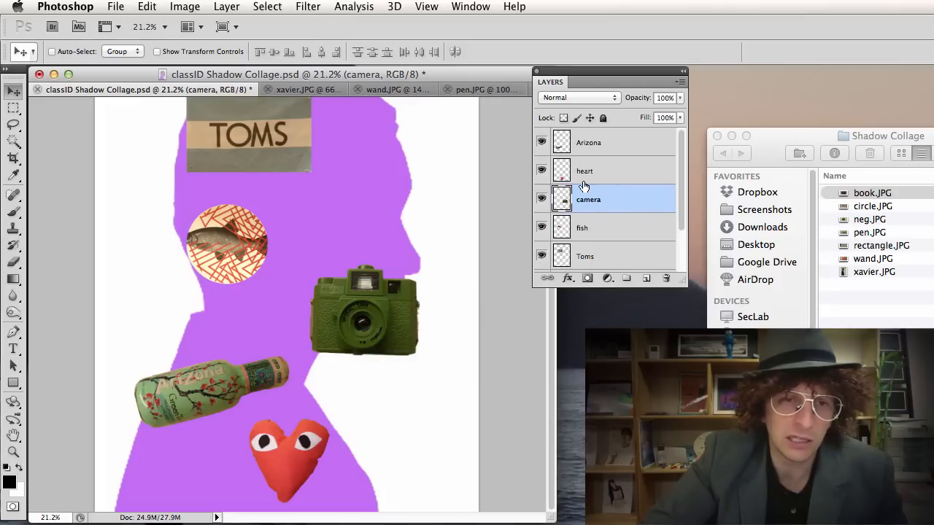
left_click_drag(363, 319, 346, 223)
key("super+t")
left_click_drag(394, 247, 417, 266)
key("Return")
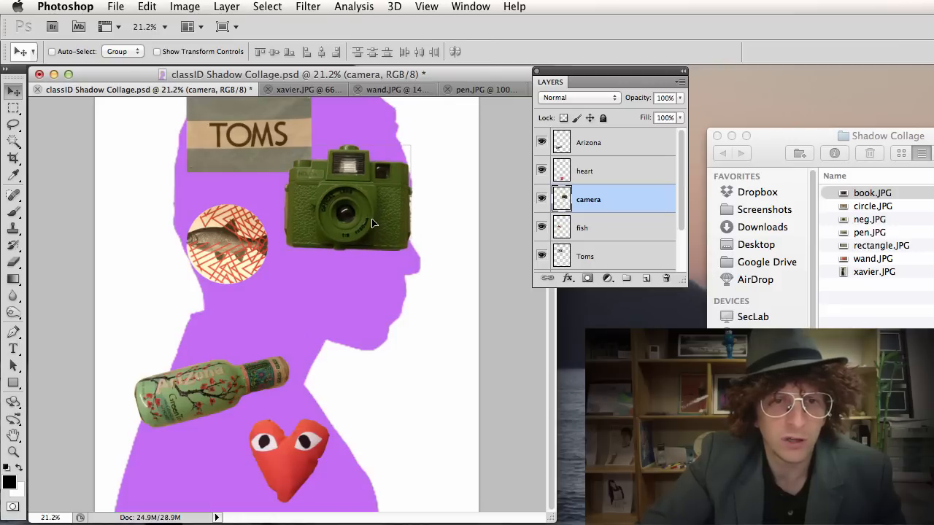
Scale the camera up slightly more.
key("super+t")
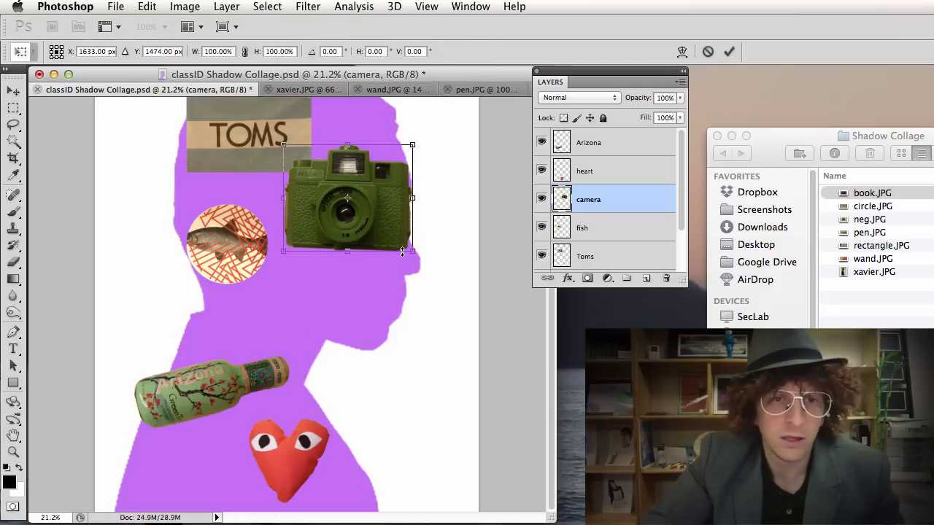
left_click_drag(411, 251, 418, 256)
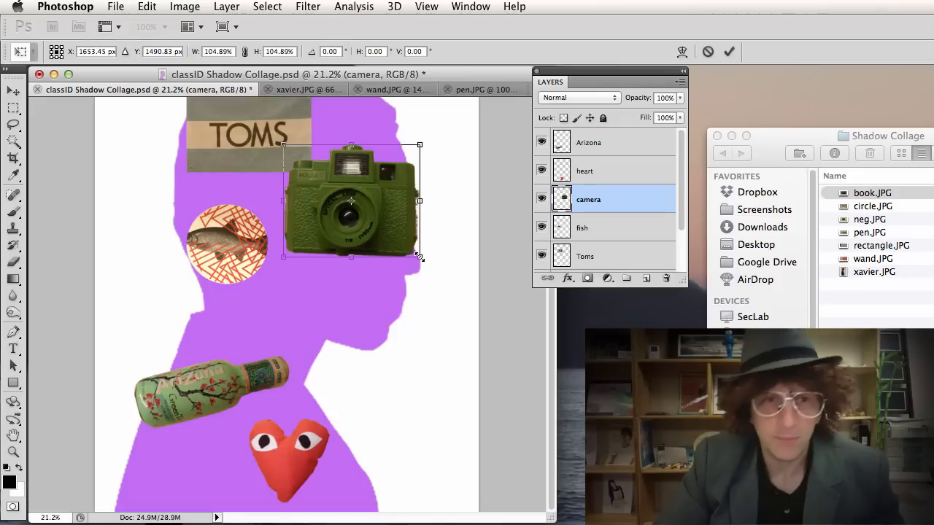
key("Return")
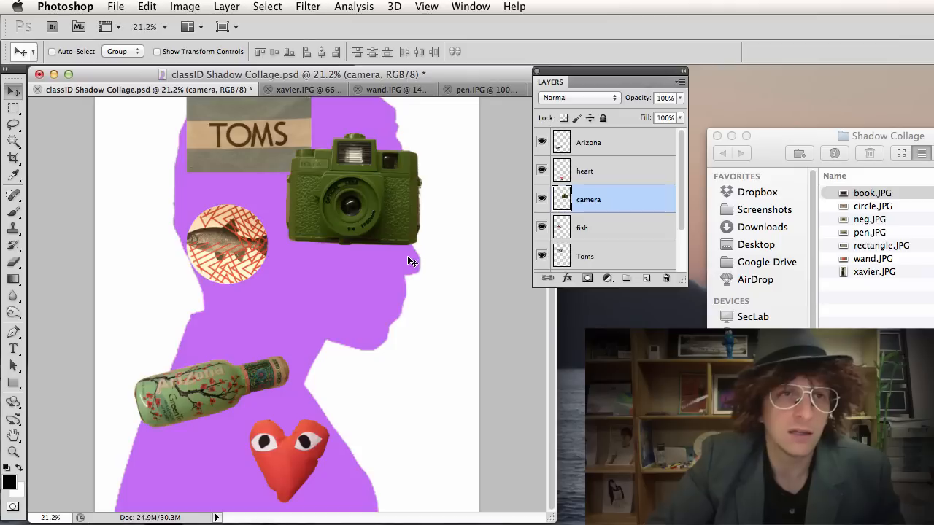
Load the 'New Shadow' selection, trim camera parts outside the silhouette, then undo the trim and deselect.
left_click(268, 6)
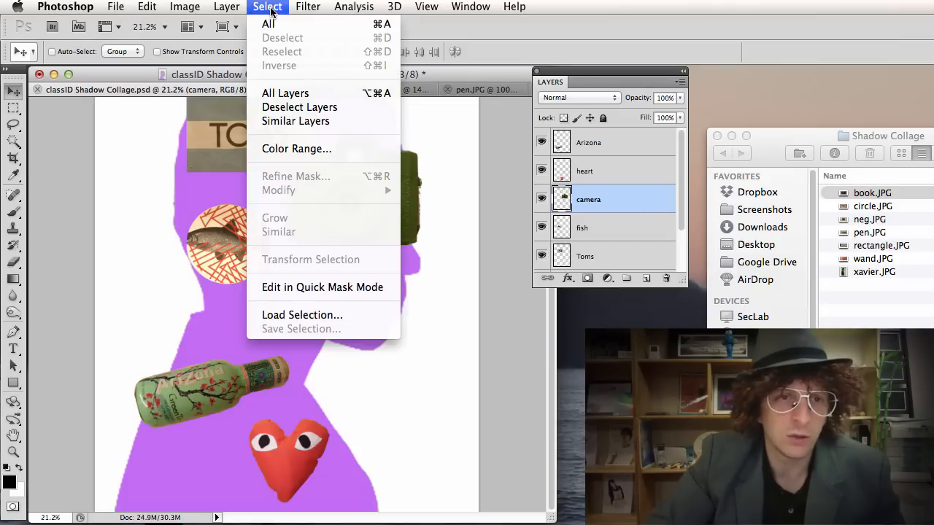
left_click(304, 315)
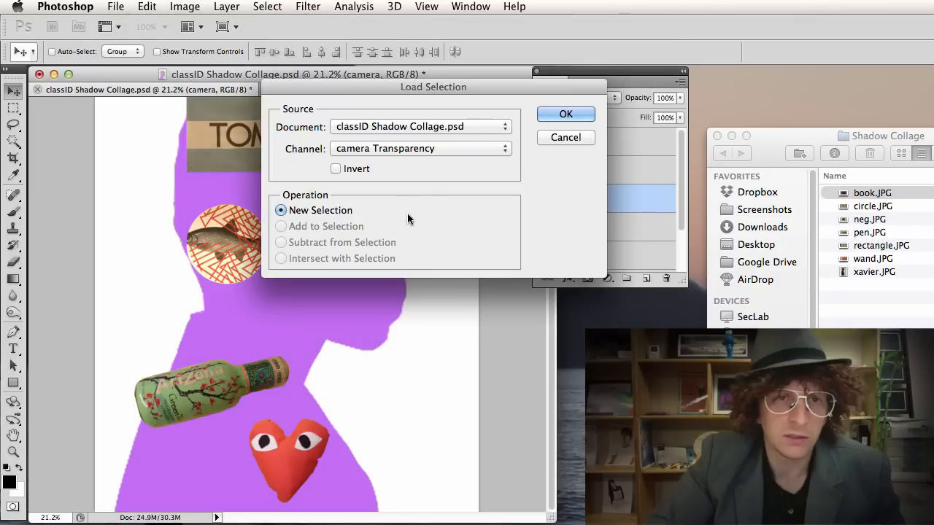
left_click(400, 149)
left_click(390, 170)
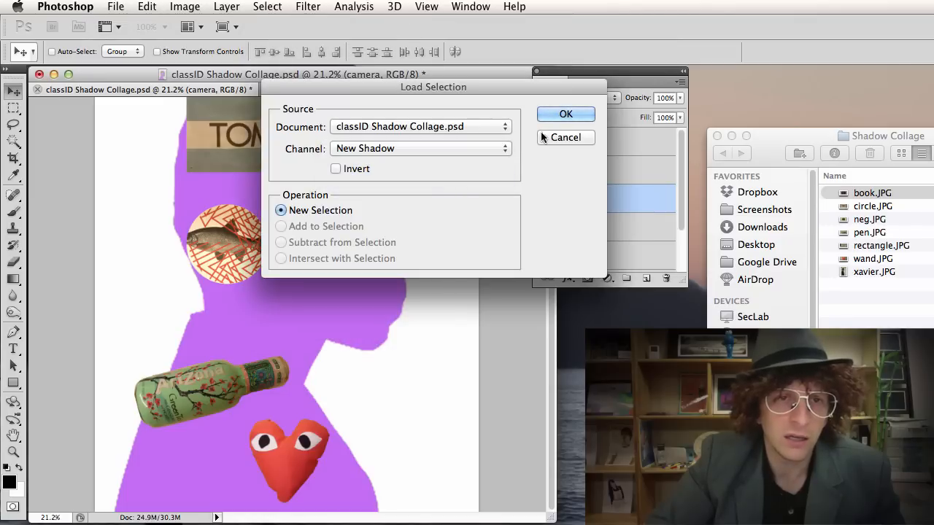
key("Return")
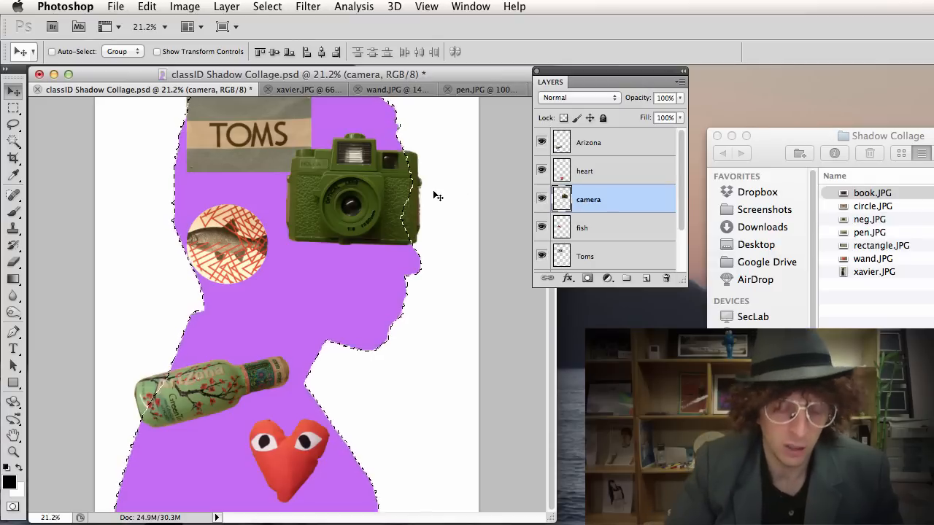
key("super+shift+i")
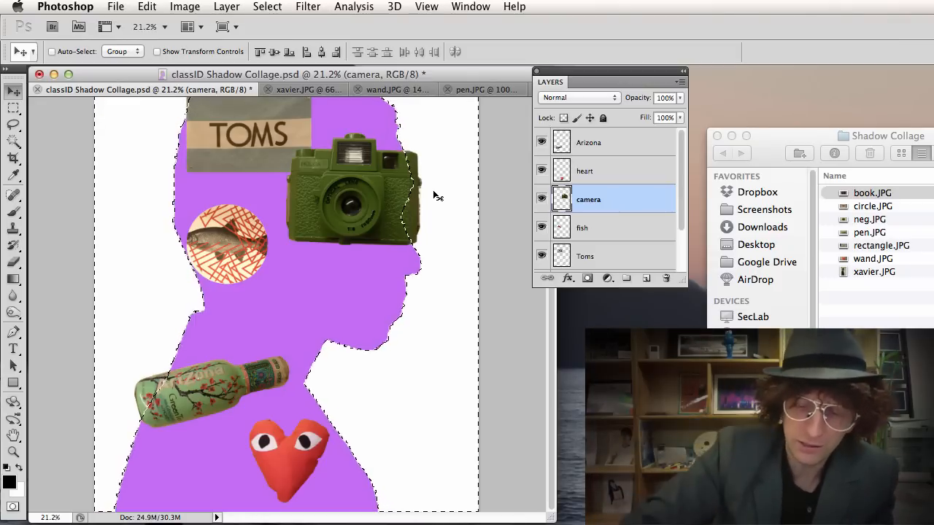
key("Delete")
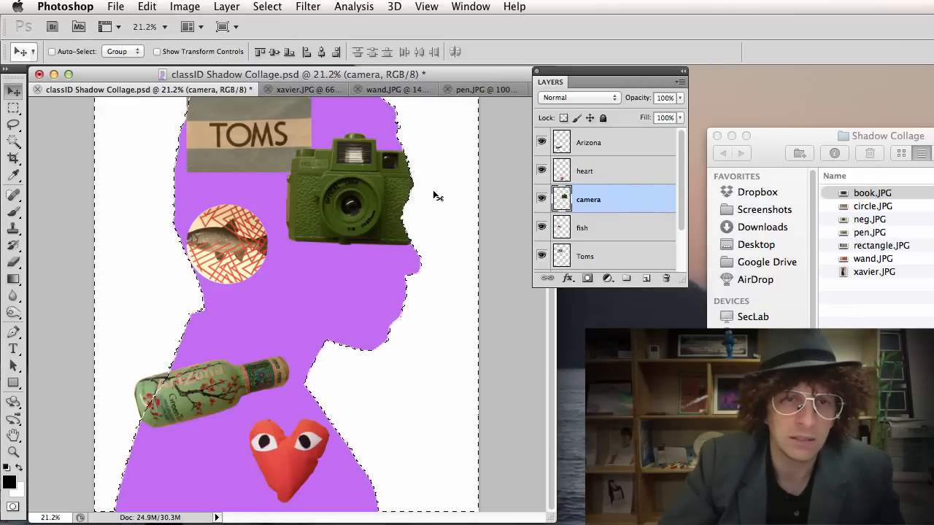
key("super+d")
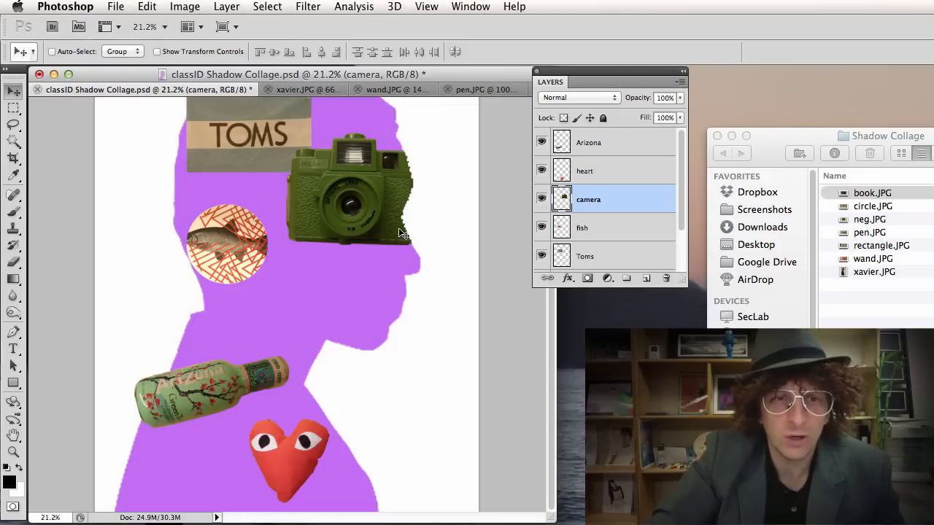
key("alt+super+z")
key("alt+super+z")
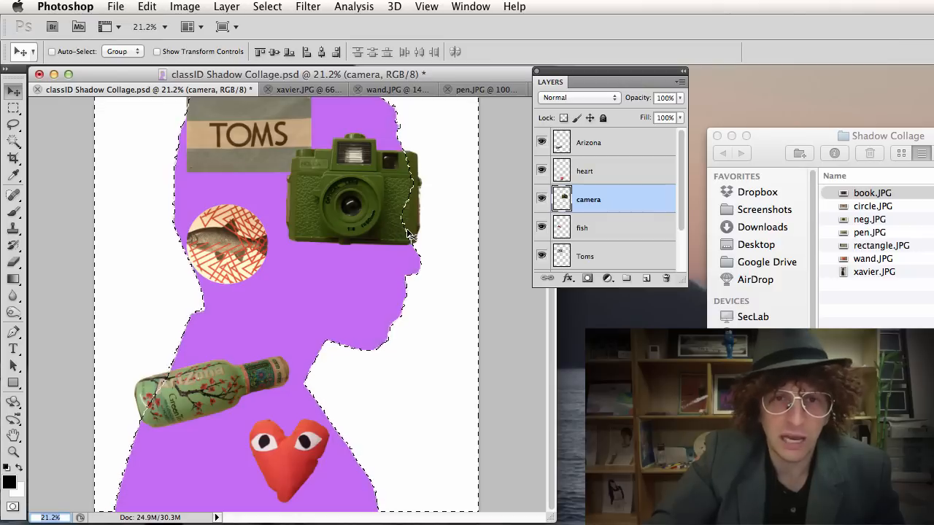
key("super+d")
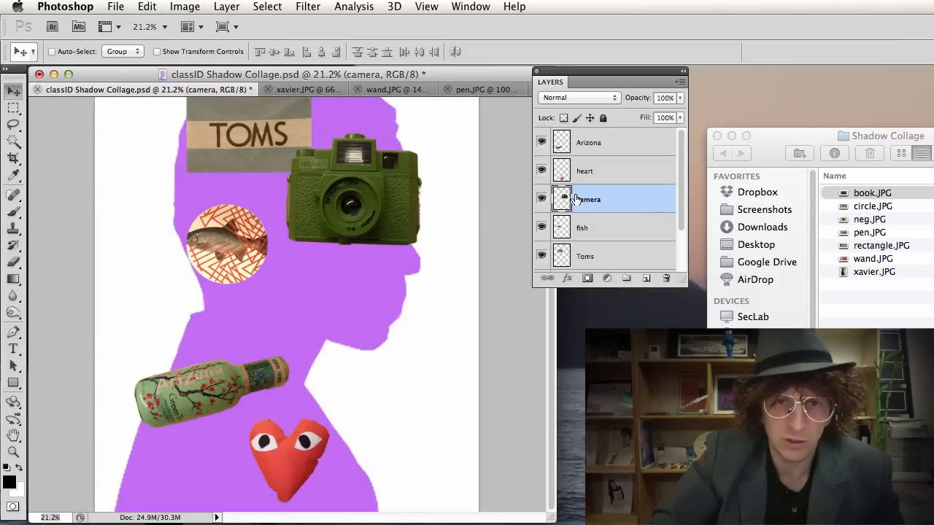
left_click_drag(612, 203, 648, 281)
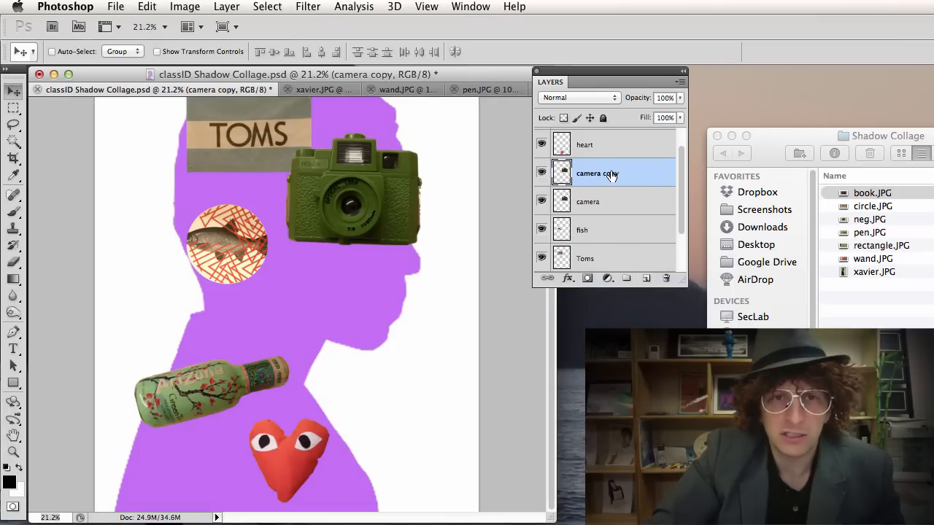
left_click(542, 173)
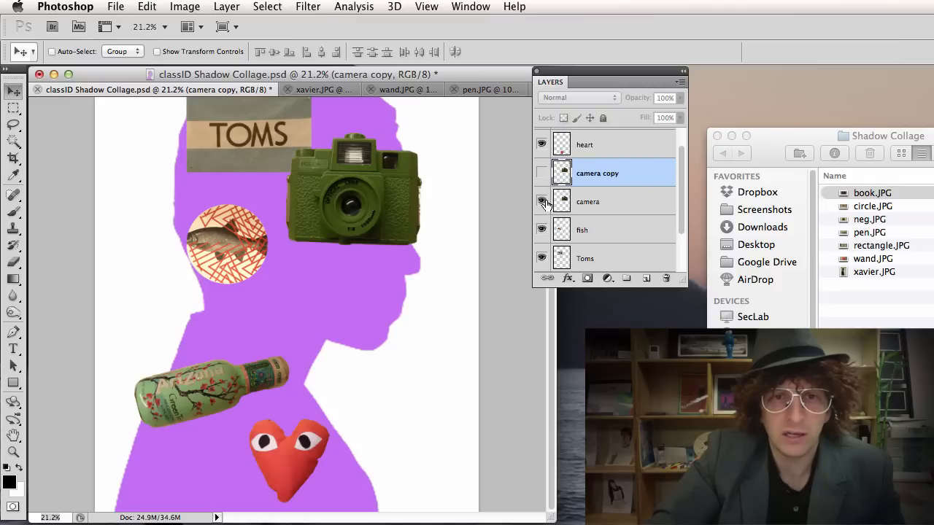
left_click(587, 204)
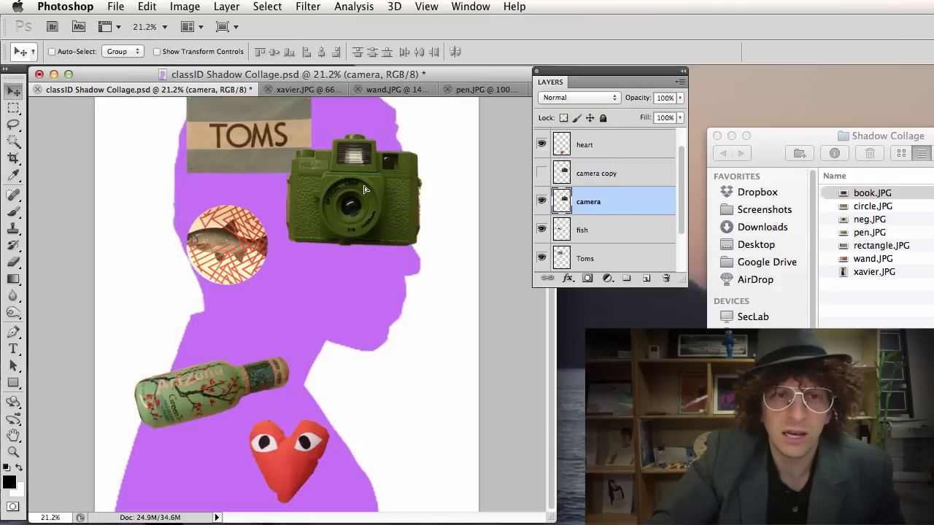
left_click_drag(369, 191, 374, 292)
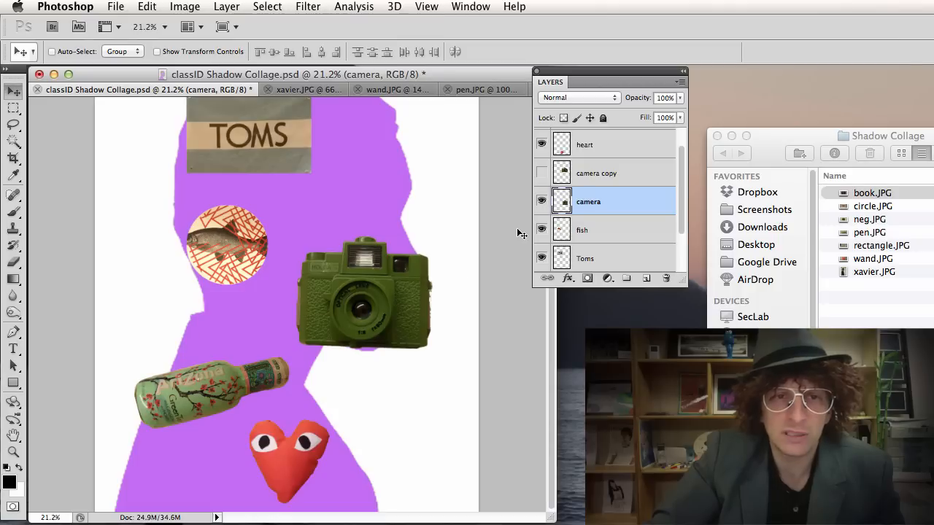
left_click(543, 173)
left_click(543, 174)
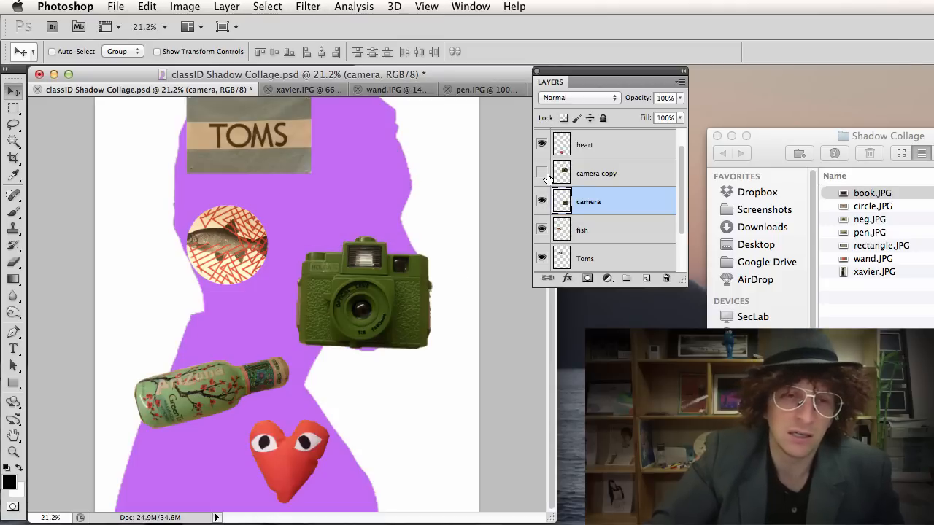
right_click(369, 294)
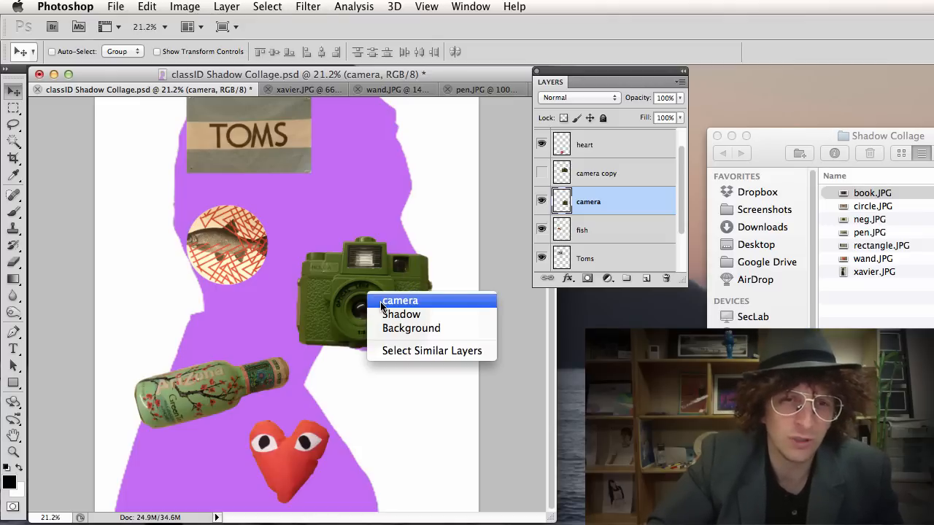
left_click(381, 305)
left_click(361, 216)
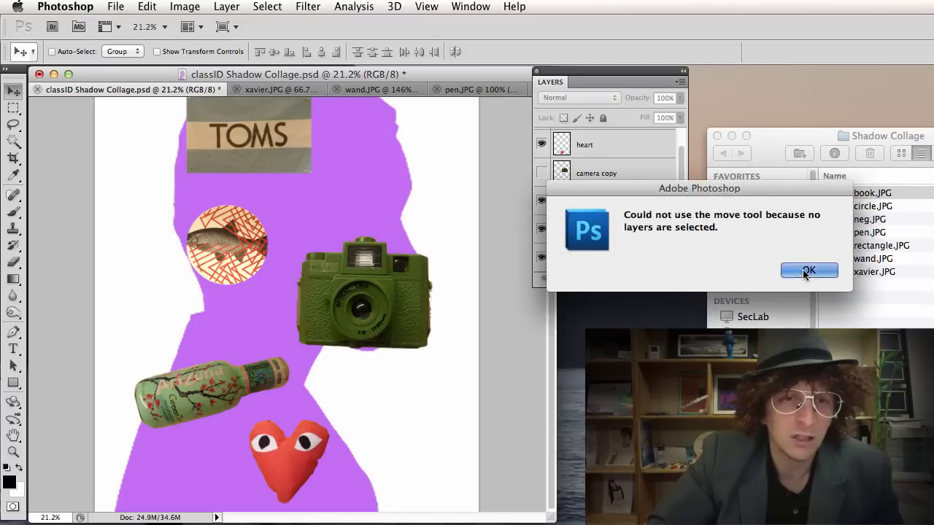
left_click(807, 271)
left_click(362, 250)
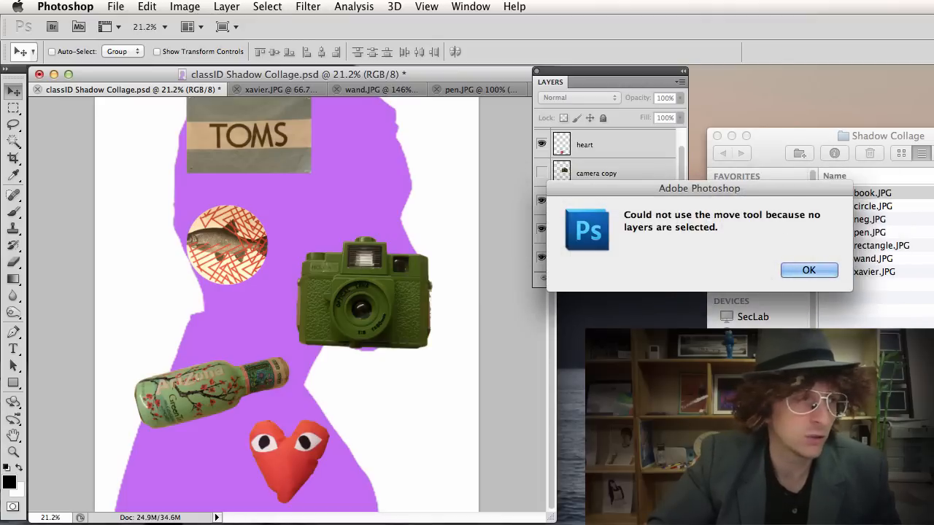
left_click_drag(521, 524, 240, 46)
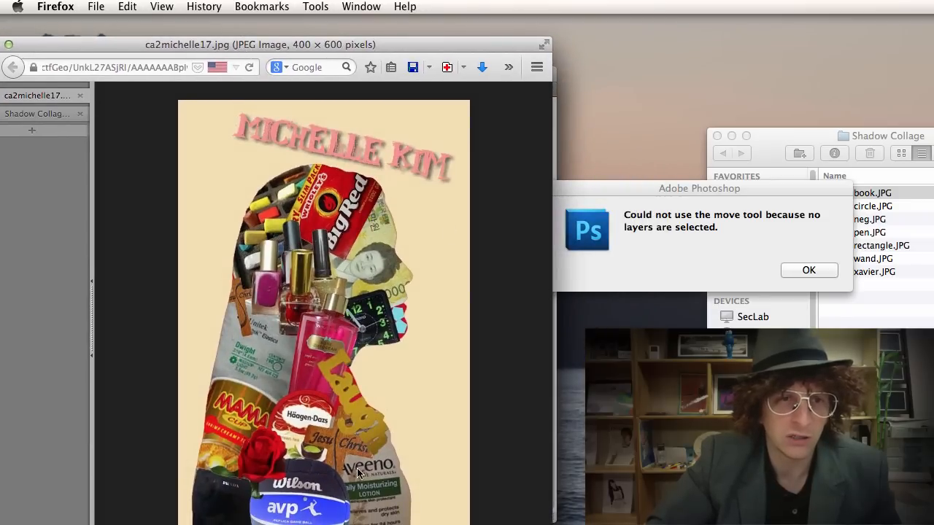
left_click_drag(248, 48, 511, 524)
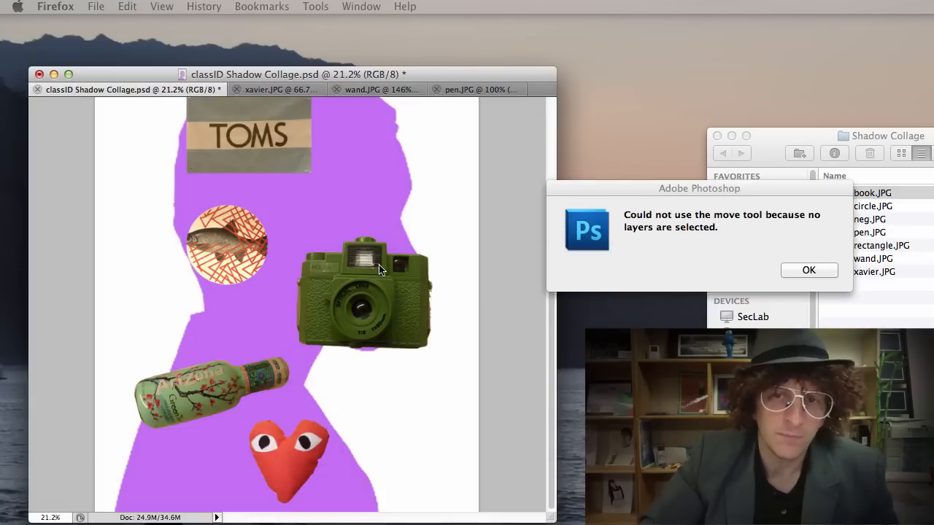
left_click(786, 271)
scroll(490, 276, "up", 3)
scroll(546, 167, "up", 2)
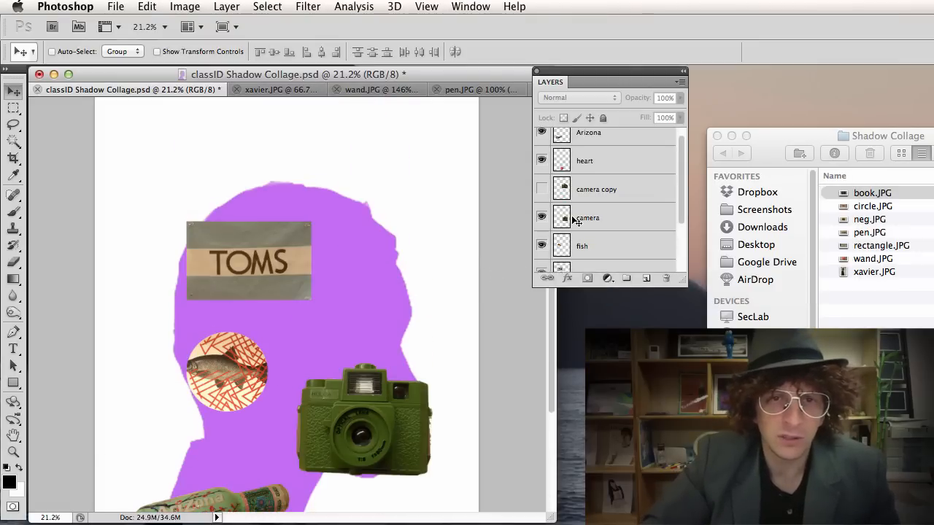
Hide the Arizona, heart, camera, fish and Toms layers, leaving only the purple silhouette visible.
left_click_drag(542, 141, 542, 254)
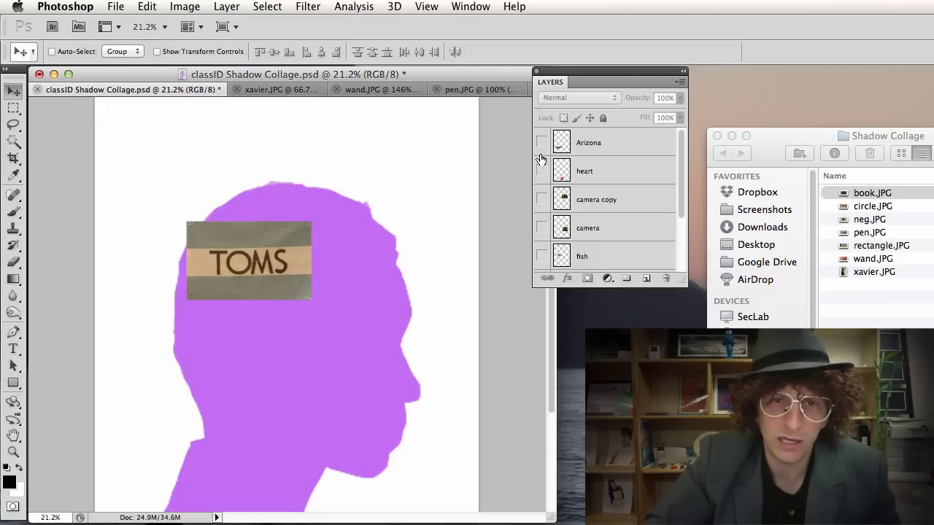
scroll(559, 210, "down", 3)
left_click(540, 202)
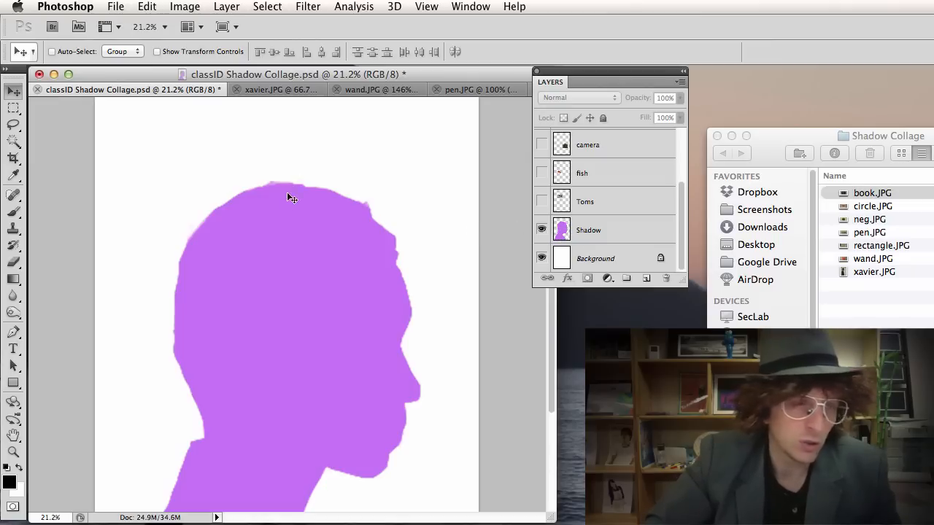
scroll(287, 192, "down", 4)
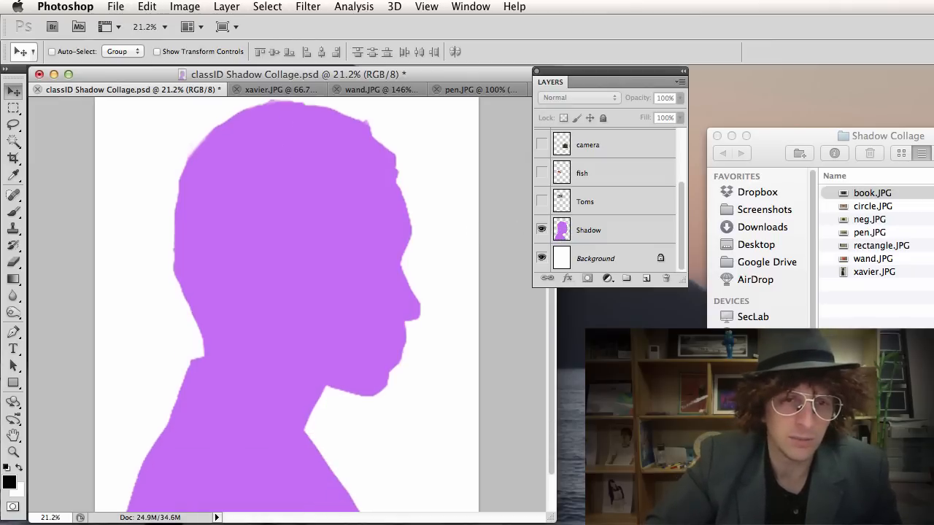
scroll(408, 441, "up", 3)
scroll(409, 441, "down", 2)
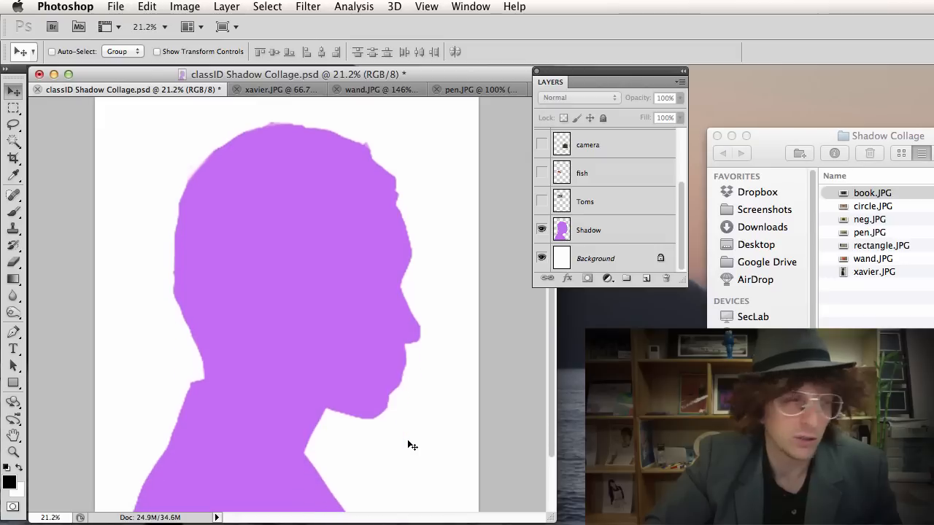
scroll(412, 445, "down", 2)
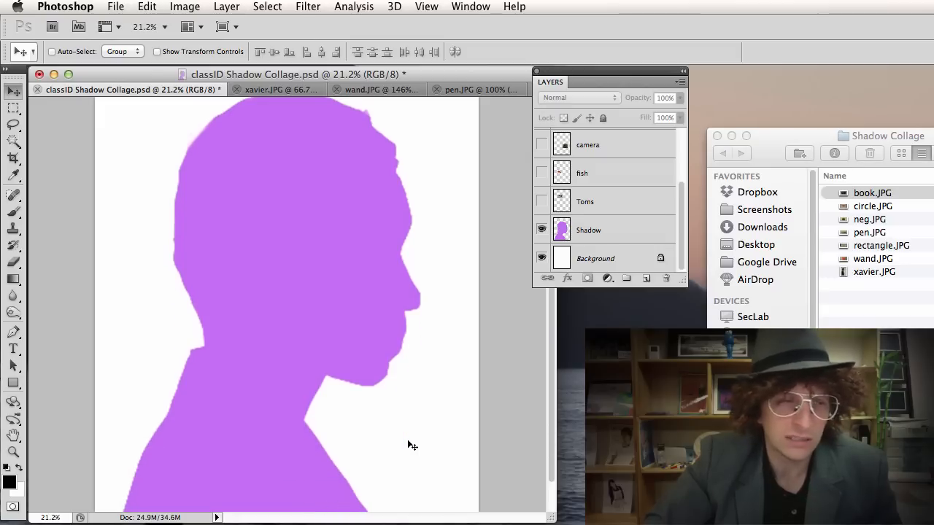
scroll(409, 442, "up", 2)
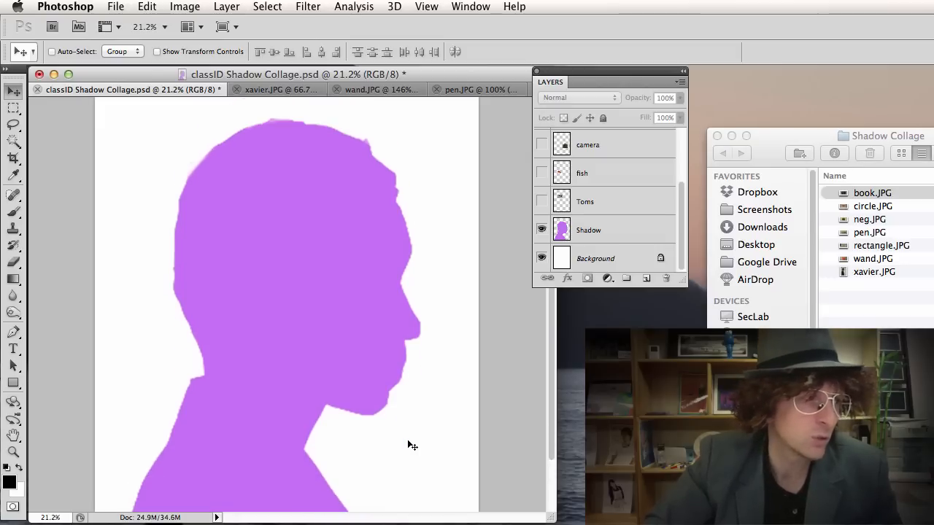
key("super+Tab")
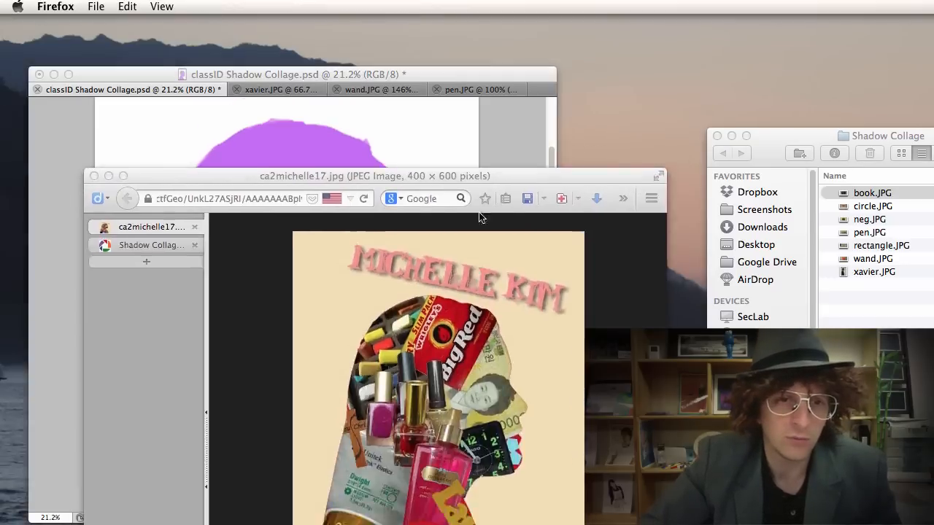
left_click_drag(483, 180, 410, 49)
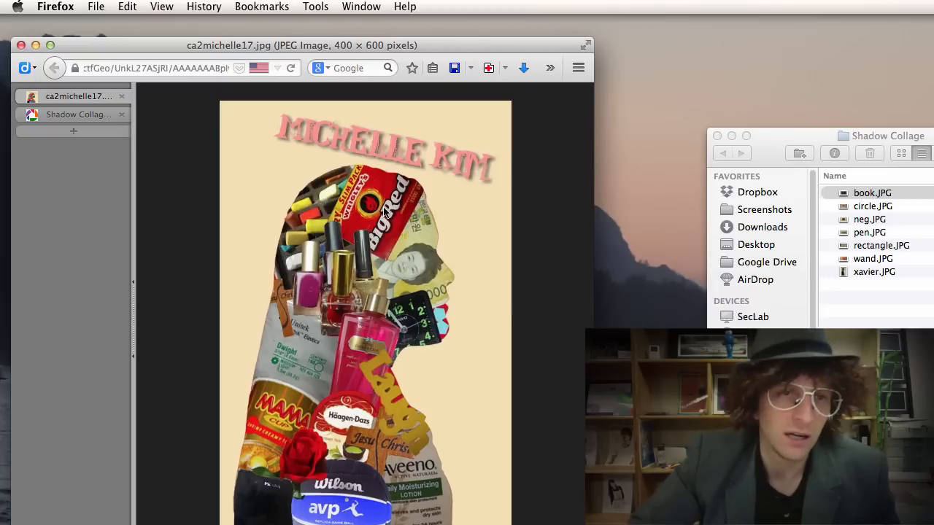
key("super+Tab")
left_click(595, 259)
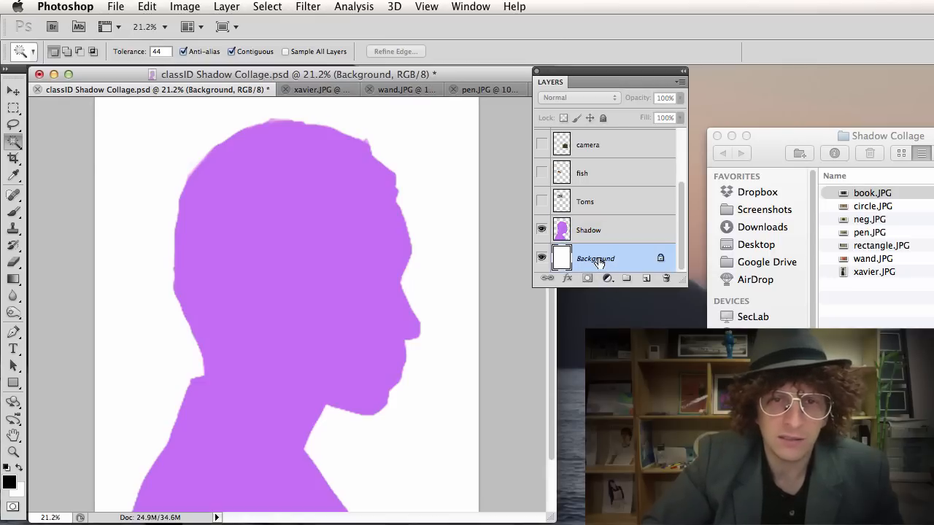
Convert the locked Background into Layer 0 and rename it 'background'.
double_click(596, 259)
key("Return")
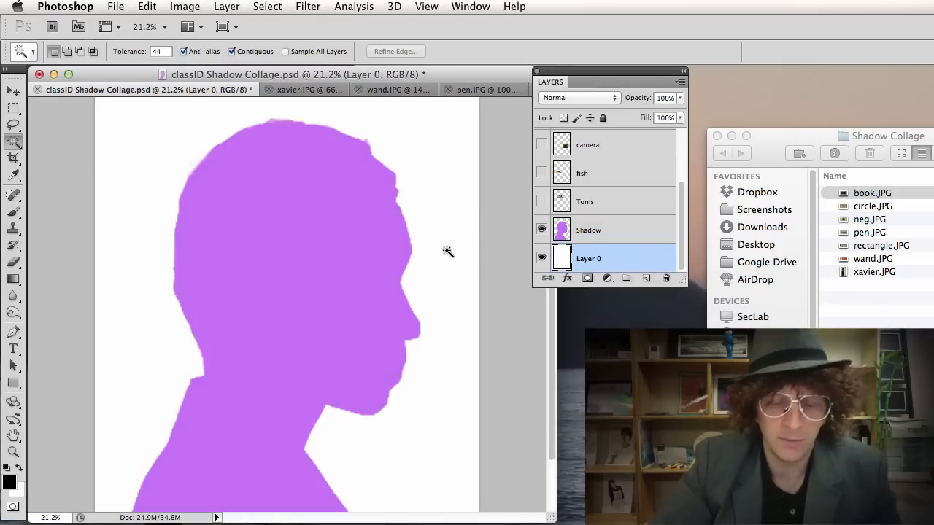
double_click(589, 259)
type("backg")
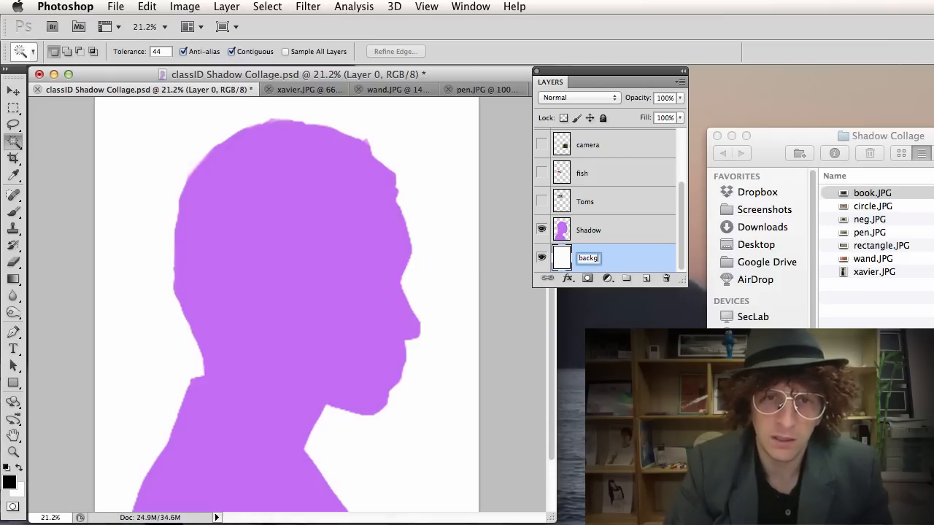
type("round")
key("Return")
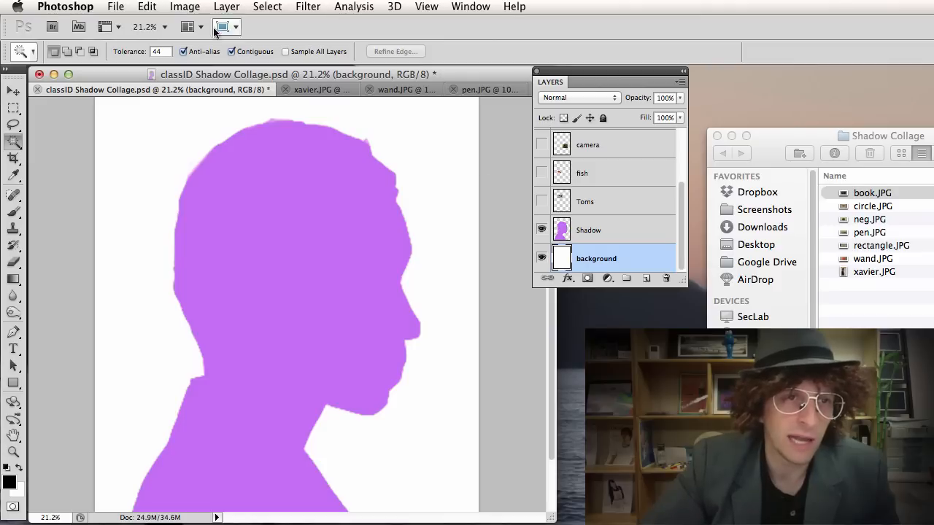
Open Edit > Fill for the background layer and expand its Use options.
left_click(150, 7)
left_click(167, 250)
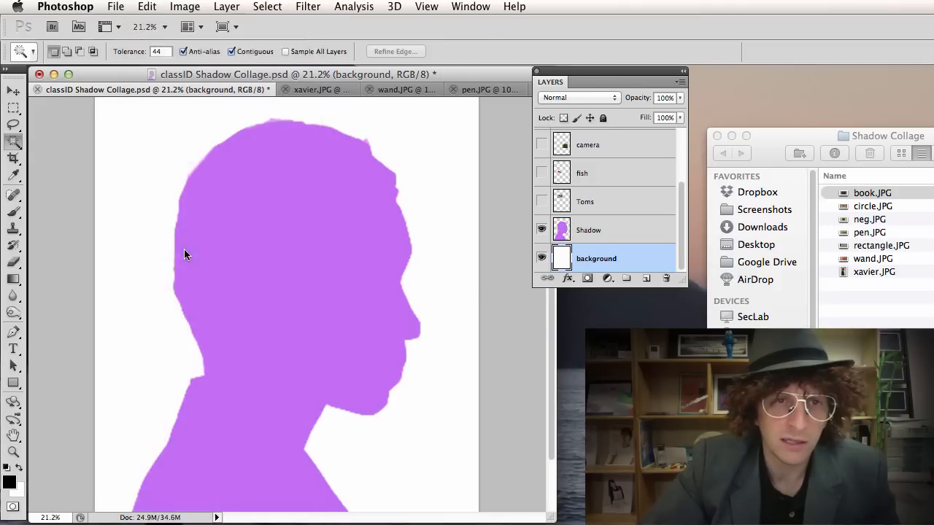
left_click(407, 150)
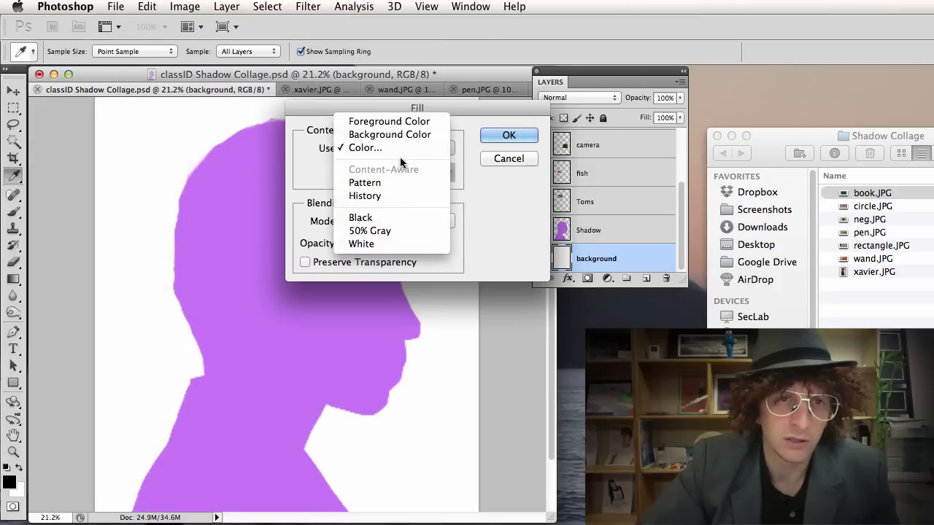
Fill the background layer with a custom light blue colour from the Color Picker.
left_click(394, 147)
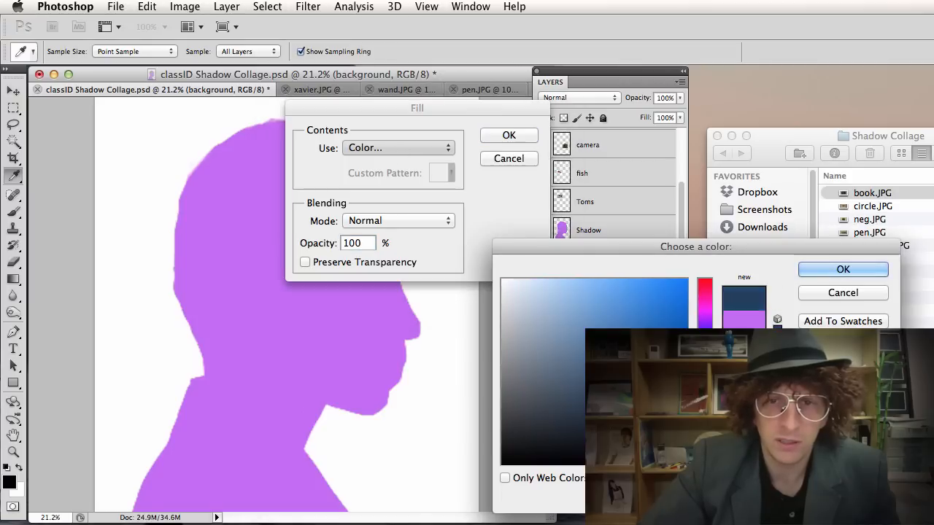
left_click_drag(549, 312, 620, 299)
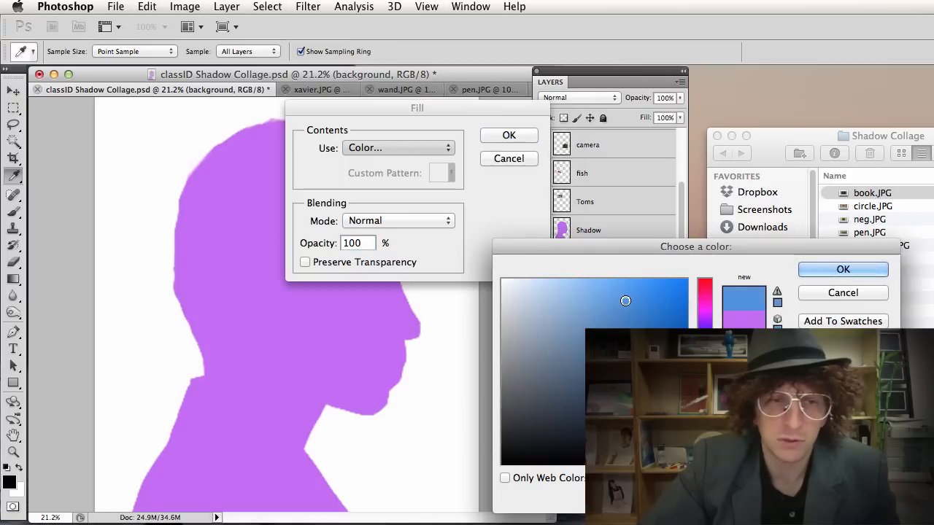
left_click(842, 269)
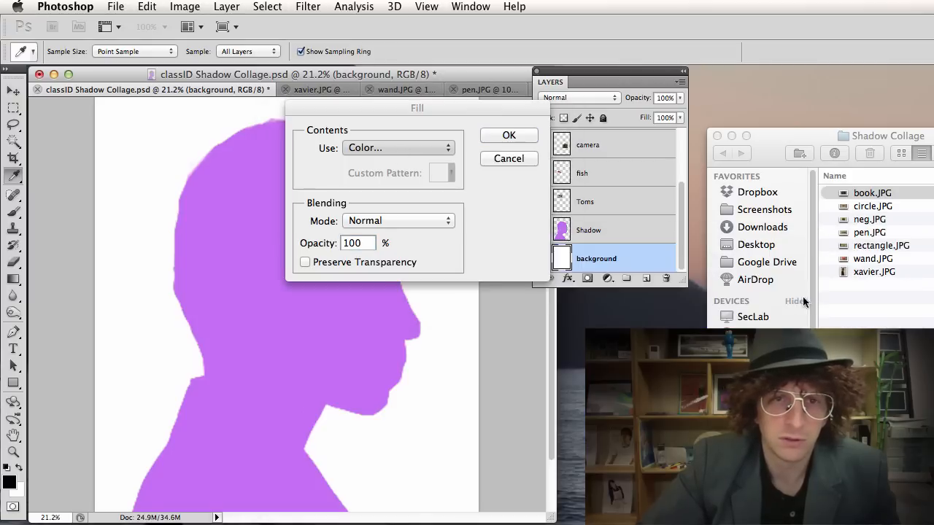
left_click(513, 135)
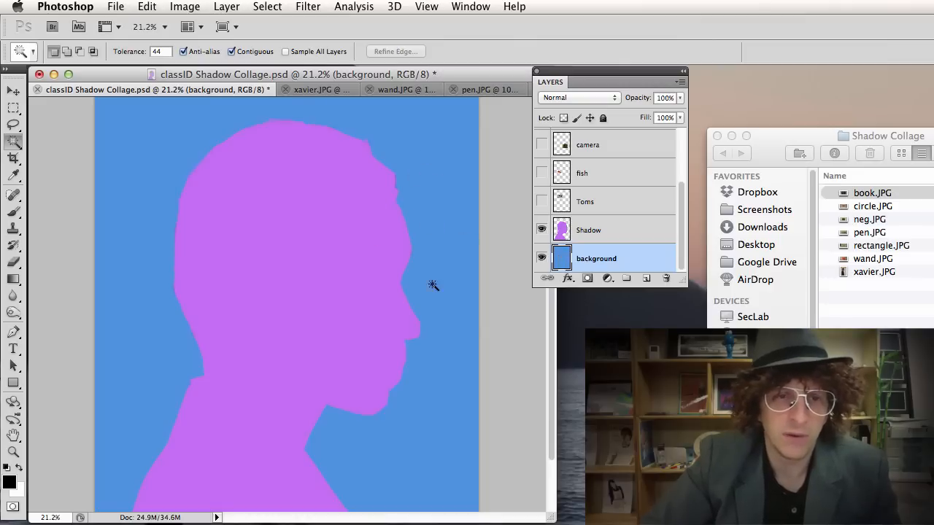
scroll(450, 246, "up", 3)
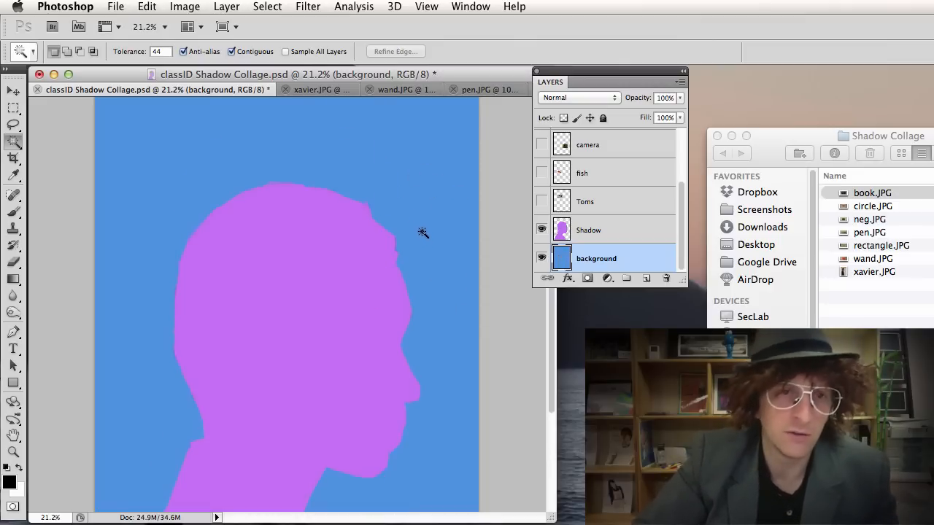
Add a text layer with the creator's name near the canvas top, then shift it up-right.
key("t")
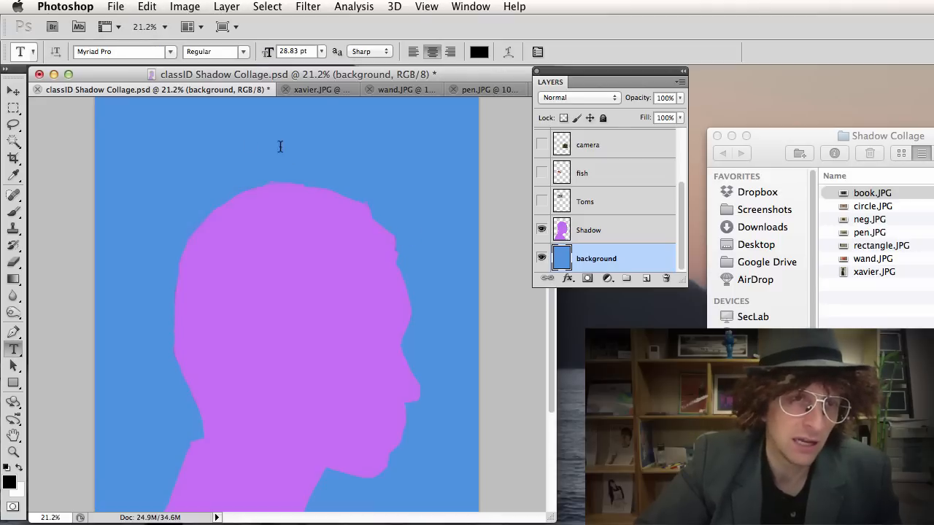
left_click(140, 152)
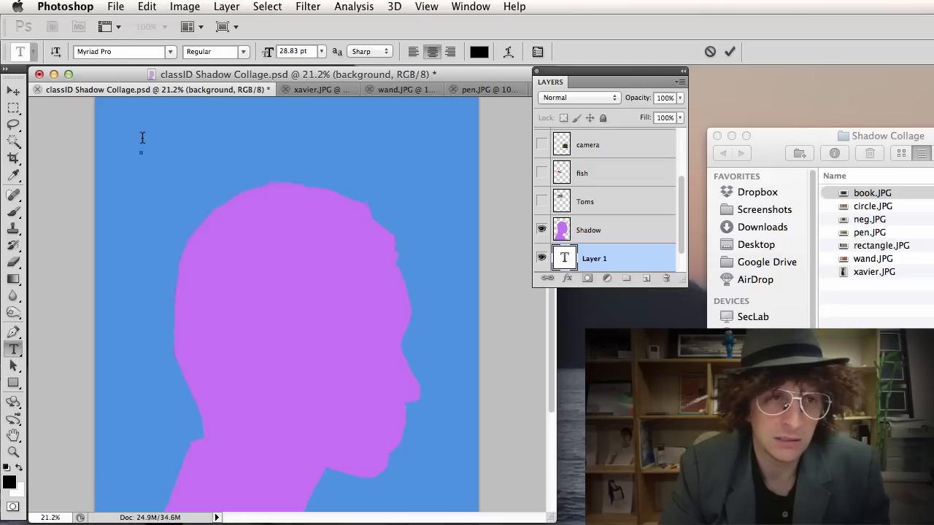
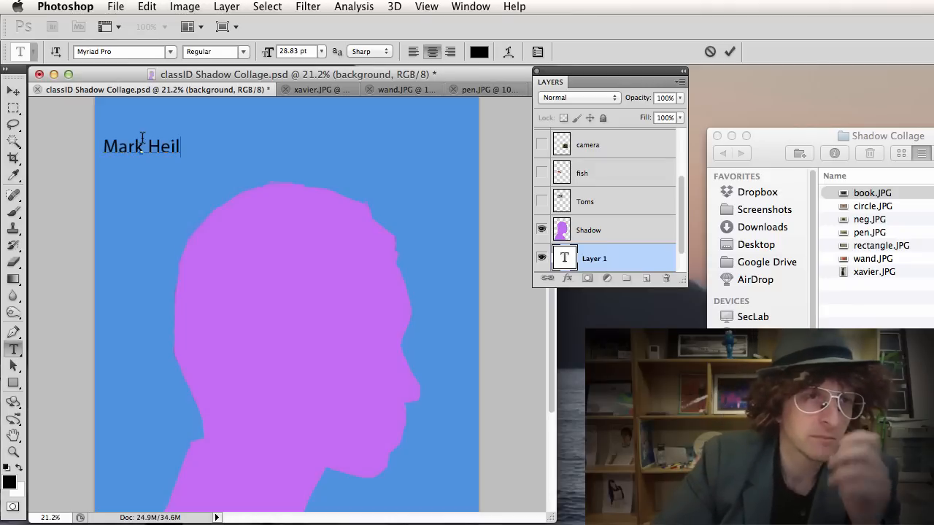
left_click(13, 91)
left_click_drag(121, 148, 164, 142)
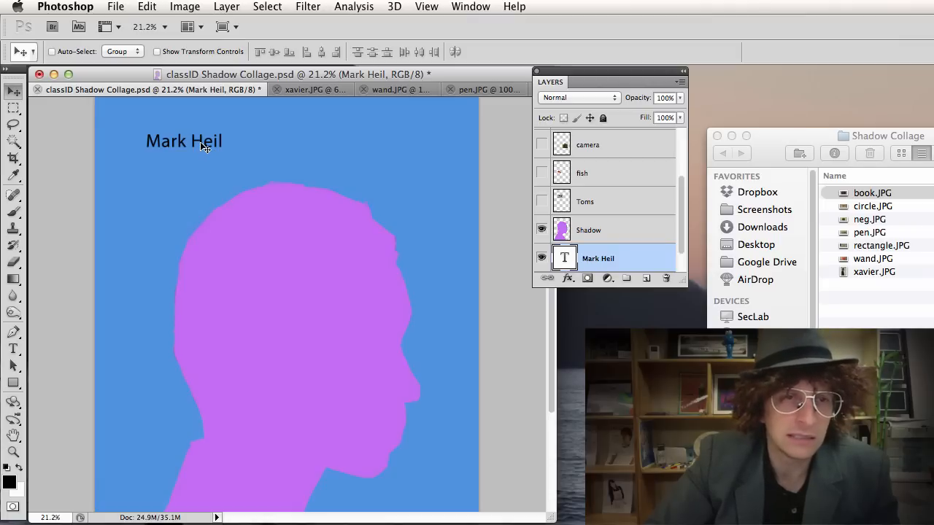
Enlarge the black name text to about 234% (67.34 pt) across the top above the silhouette.
key("super+t")
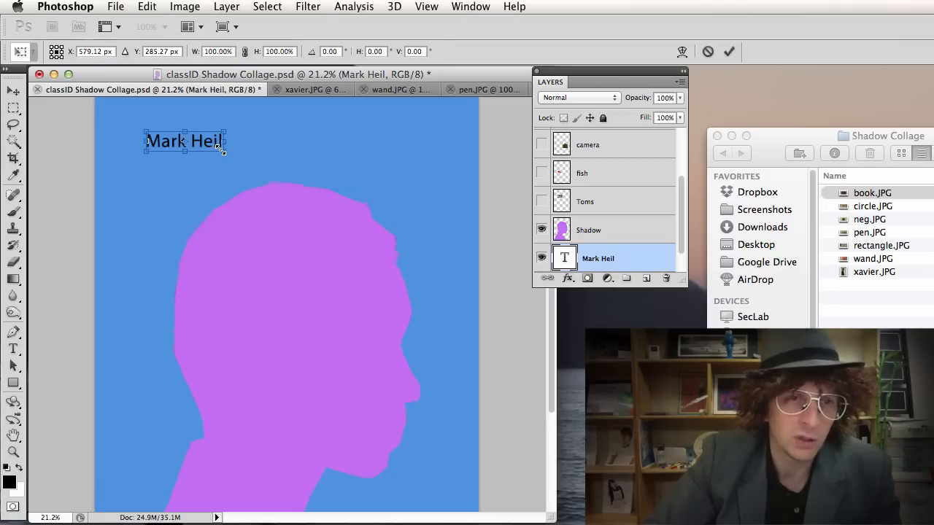
left_click_drag(220, 149, 318, 192)
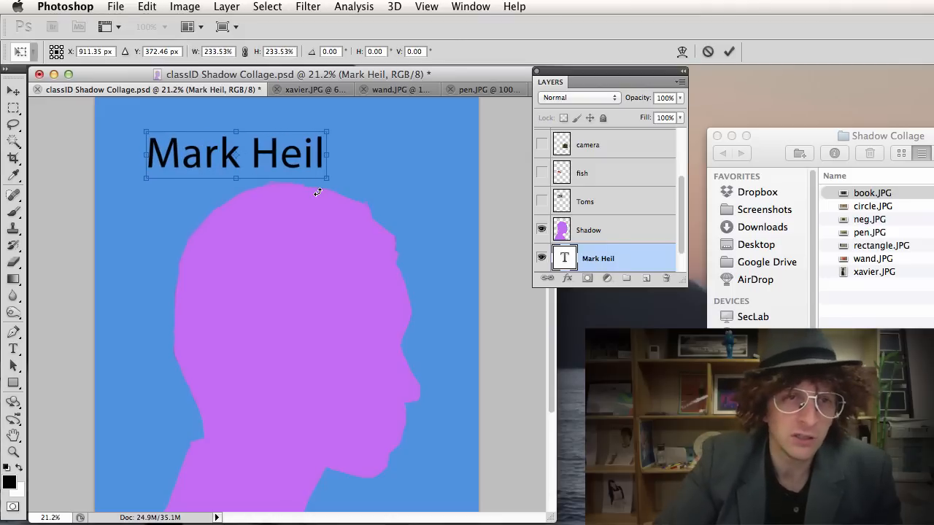
key("Return")
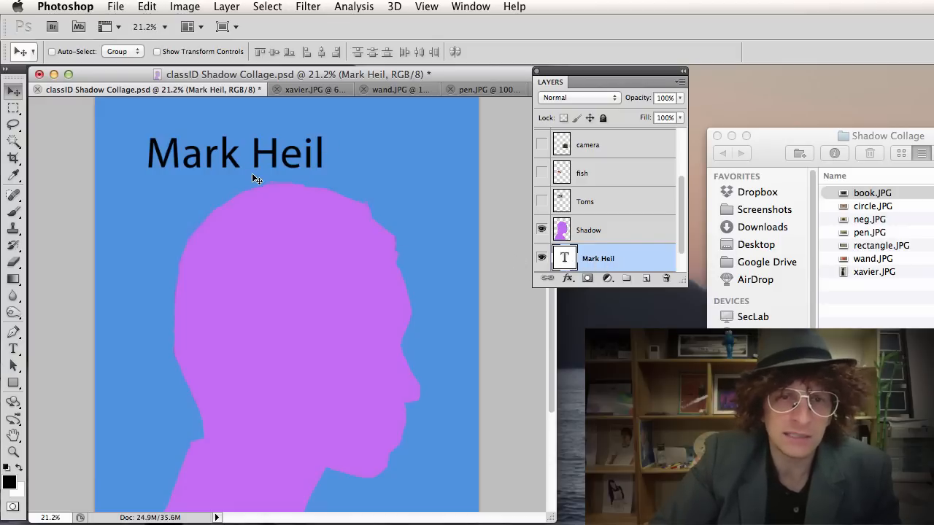
key("t")
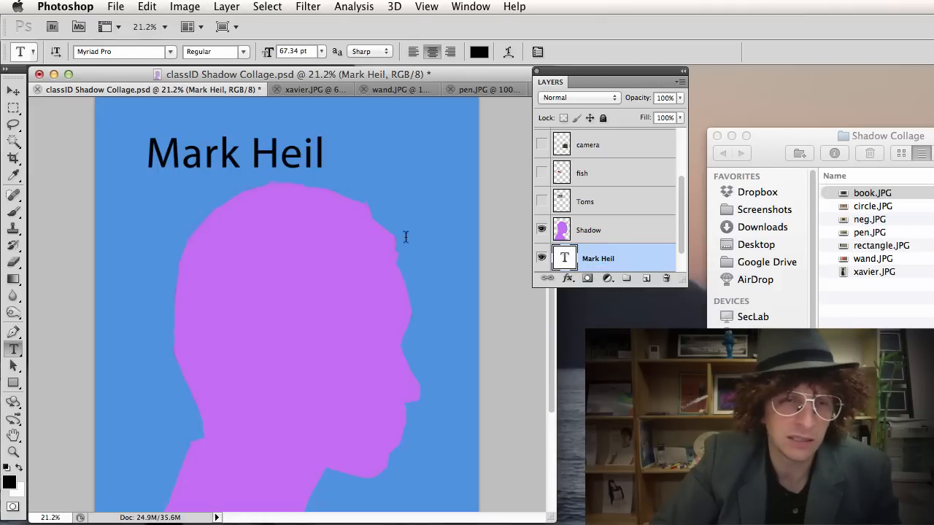
Replace the name text with the new person's name and nudge it slightly up and left.
left_click(277, 156)
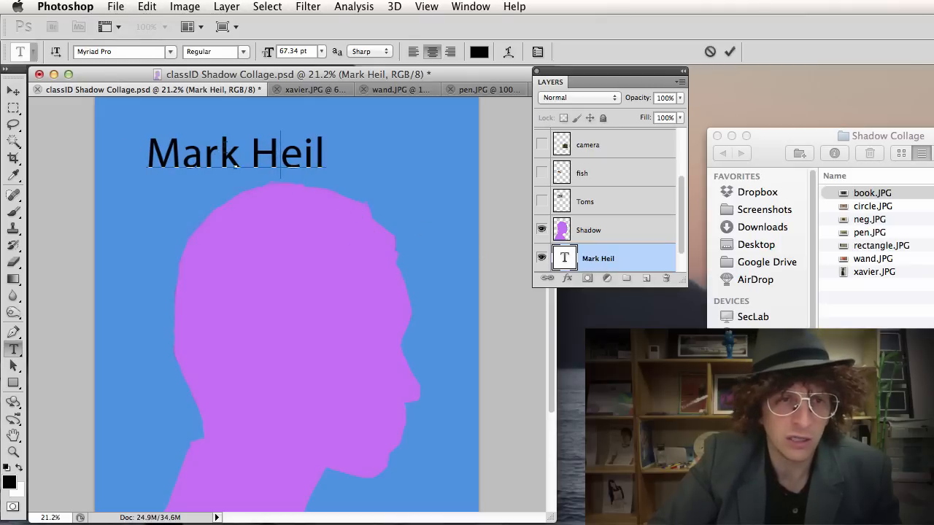
triple_click(271, 155)
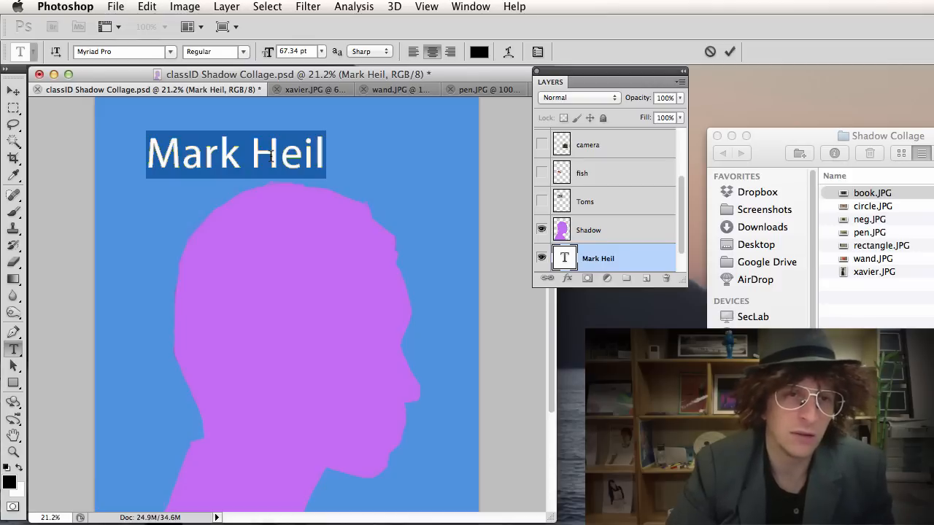
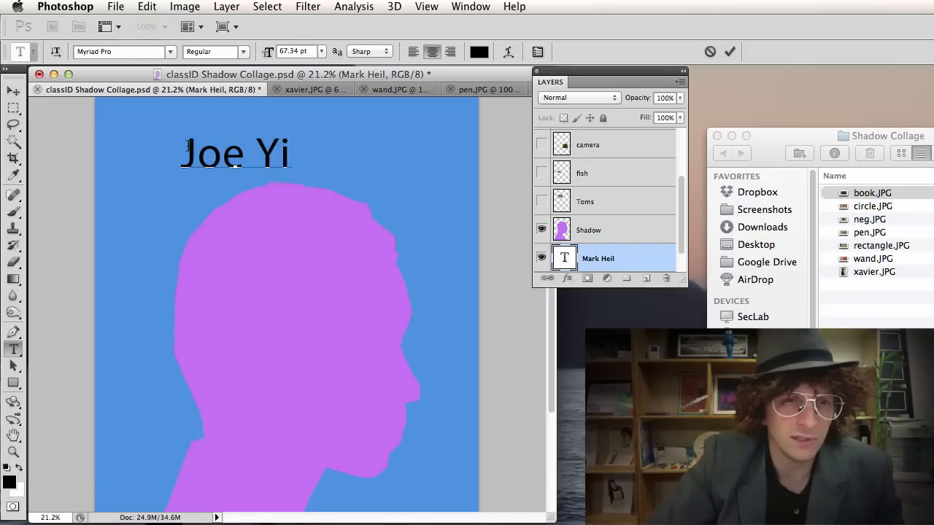
left_click_drag(197, 152, 280, 151)
left_click(280, 152)
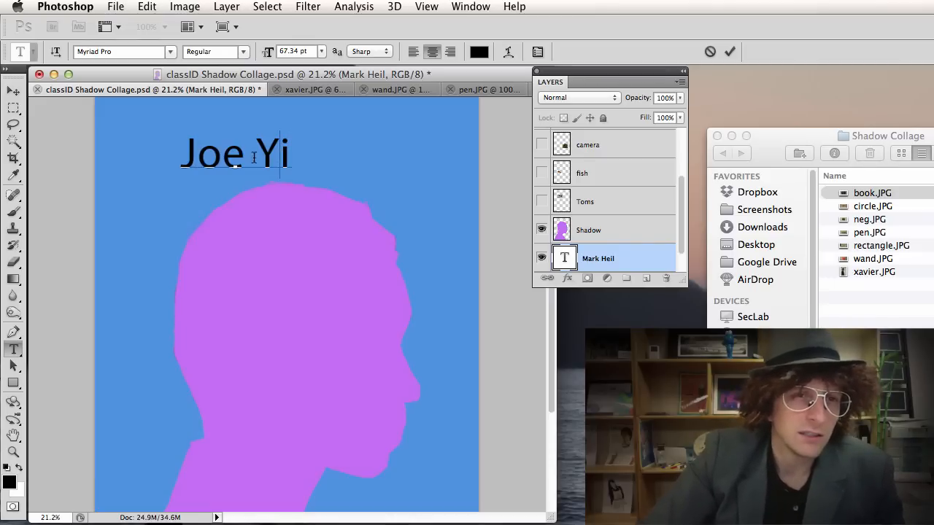
left_click(15, 92)
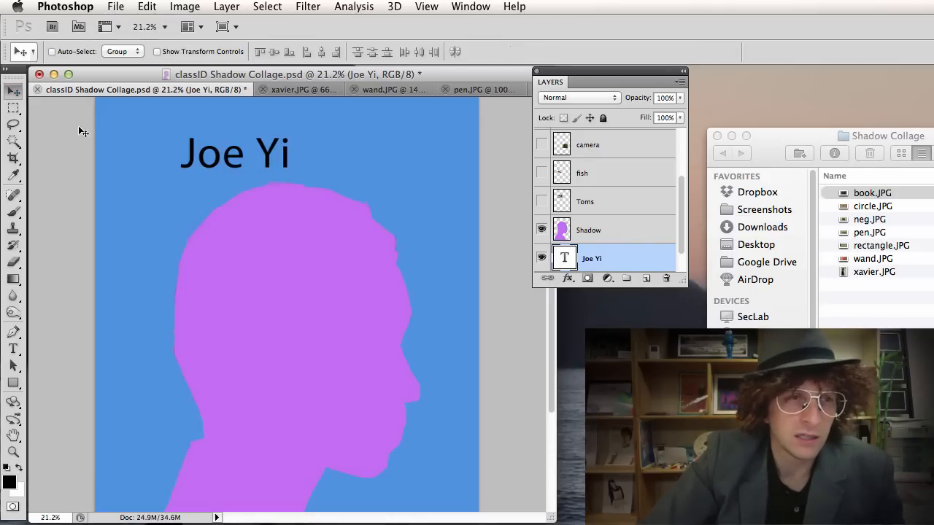
left_click_drag(243, 156, 220, 152)
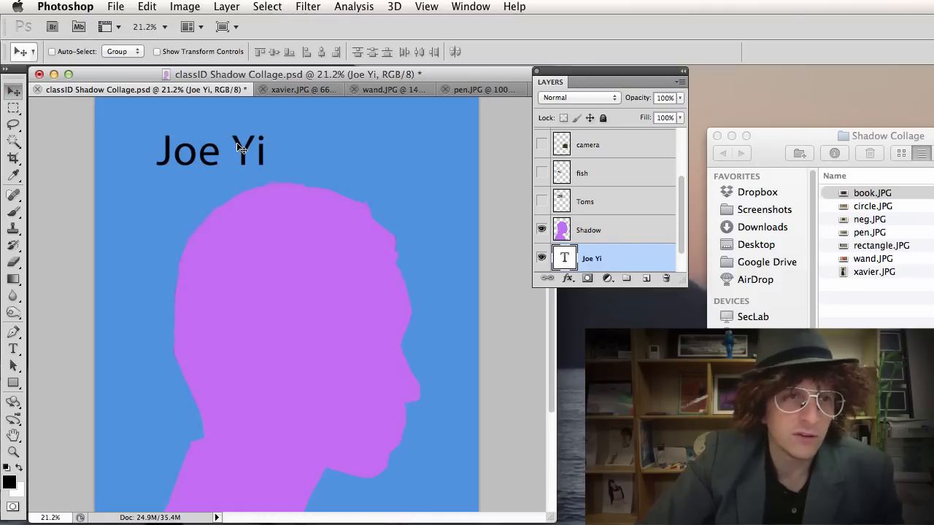
Set the name text in the SchoolHouse Cursive B font.
key("t")
left_click(170, 52)
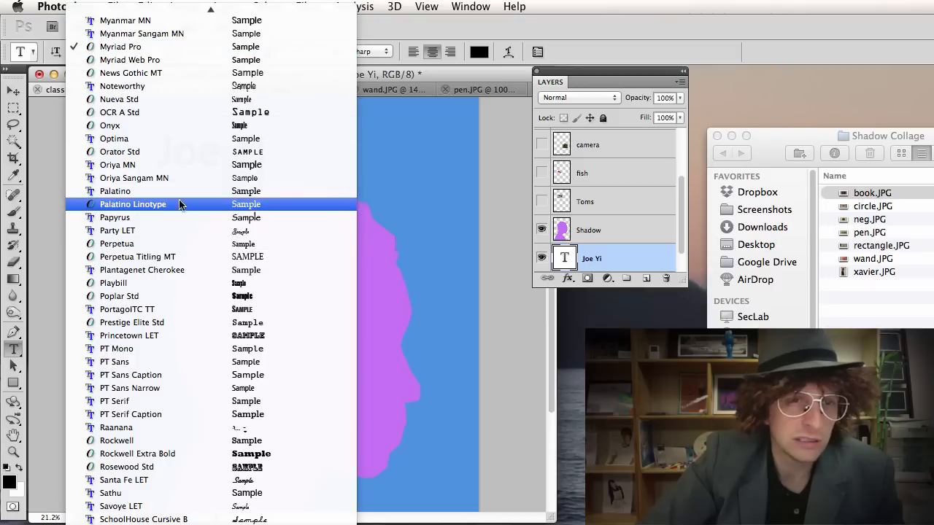
scroll(170, 321, "down", 5)
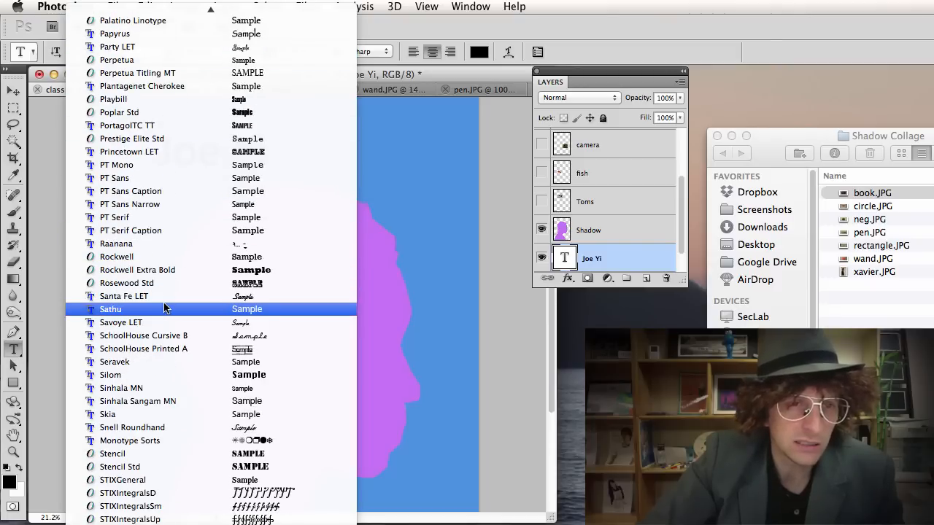
left_click(180, 335)
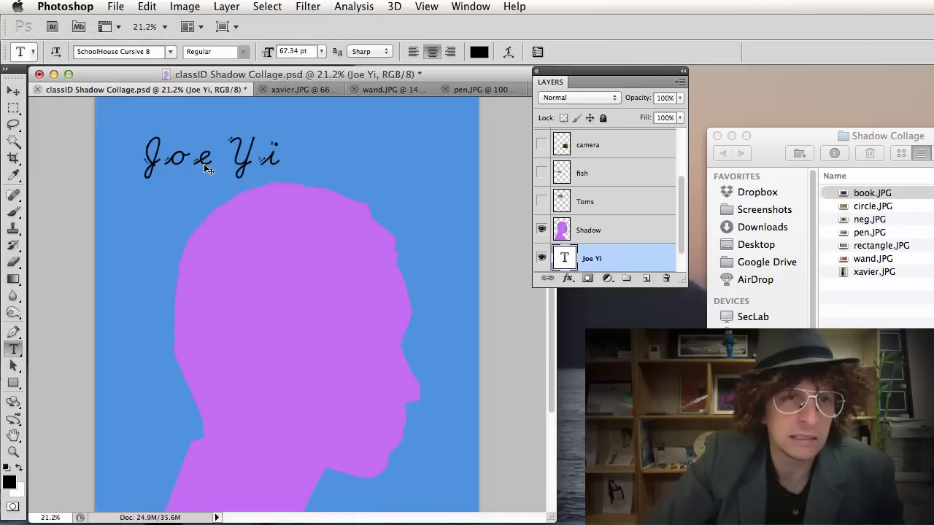
Enlarge the cursive name to about 152% (102.61 pt), shift it up-left, and show the Character panel.
key("ctrl+t")
left_click_drag(282, 178, 327, 191)
left_click_drag(273, 159, 245, 146)
key("Return")
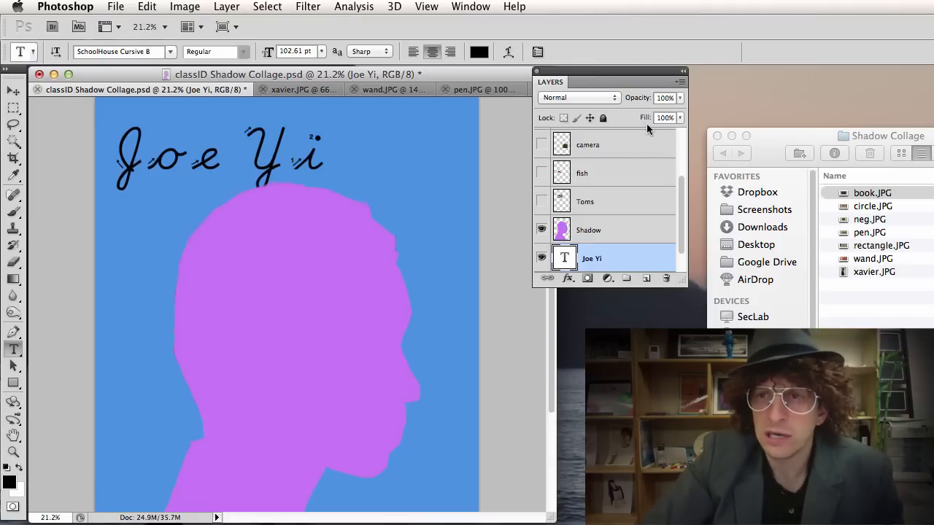
left_click_drag(933, 150, 462, 83)
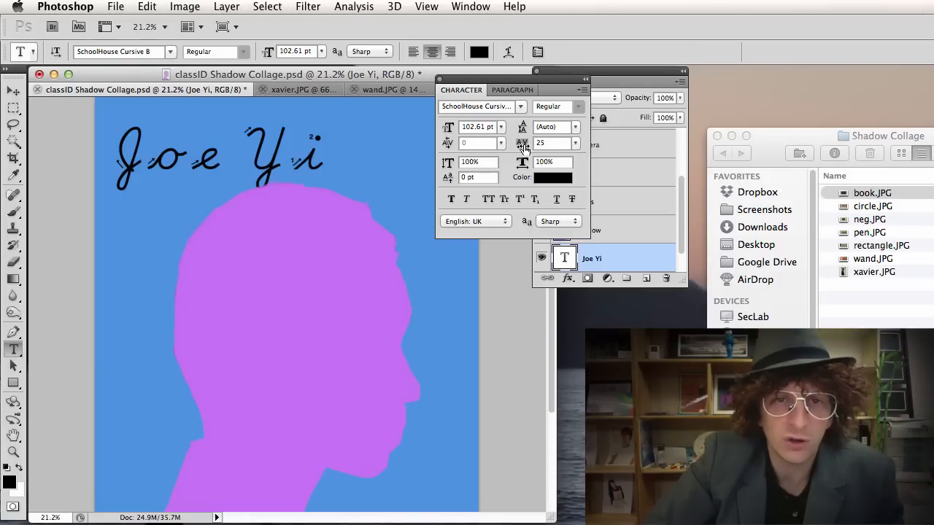
Tighten the name's letter tracking to -150.
left_click_drag(523, 149, 527, 148)
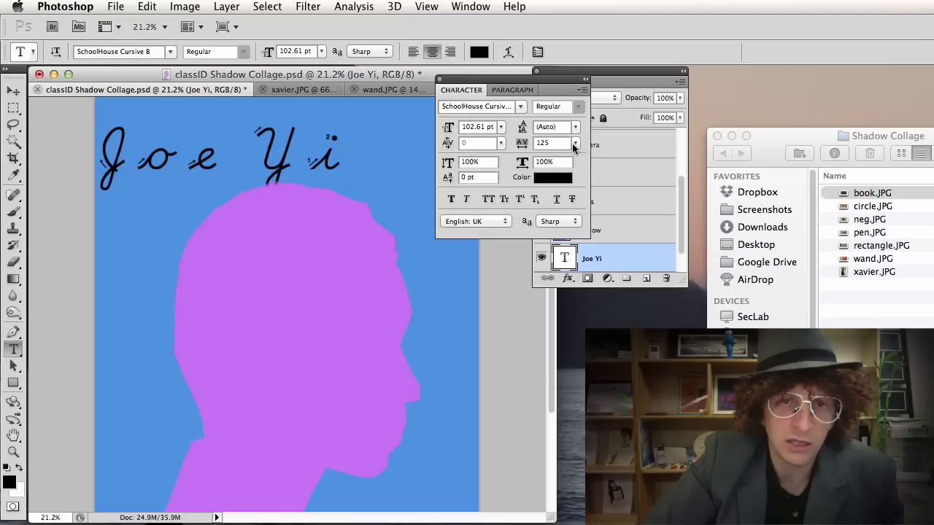
left_click(575, 143)
left_click(562, 298)
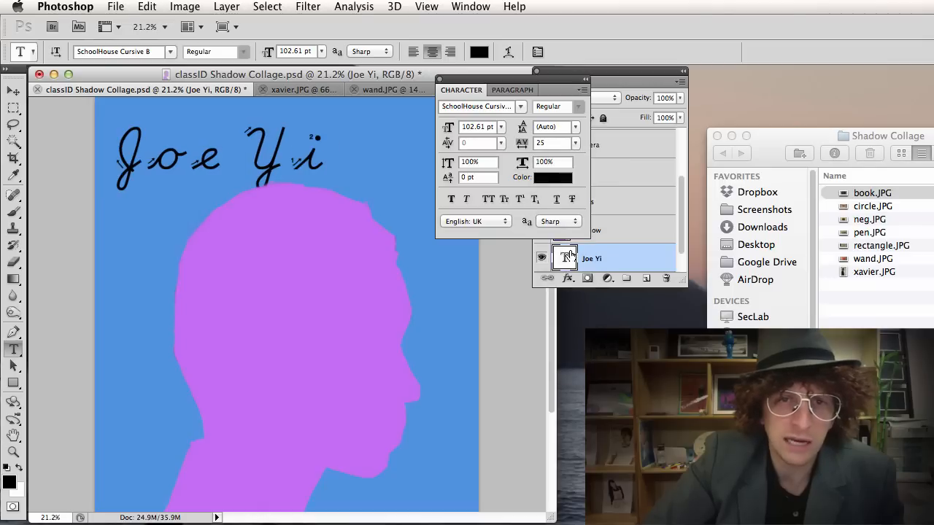
left_click(575, 143)
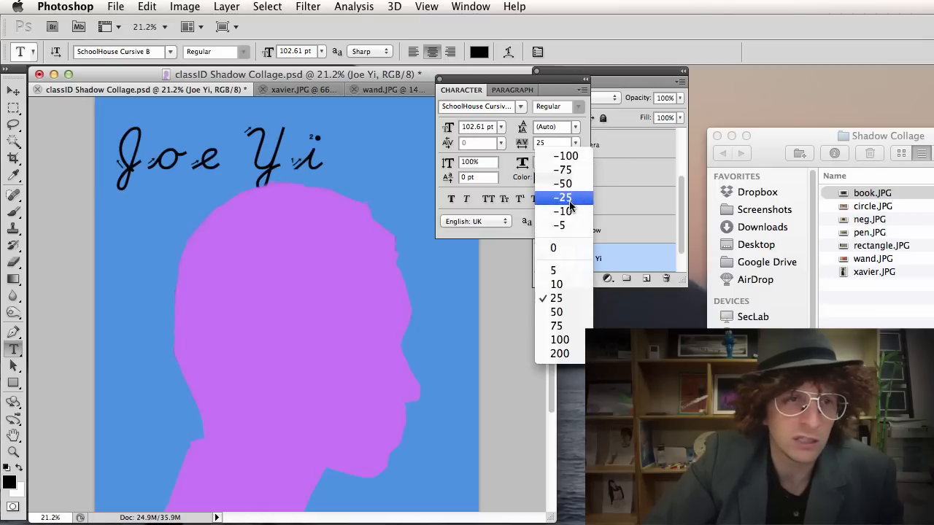
left_click(572, 176)
left_click(577, 143)
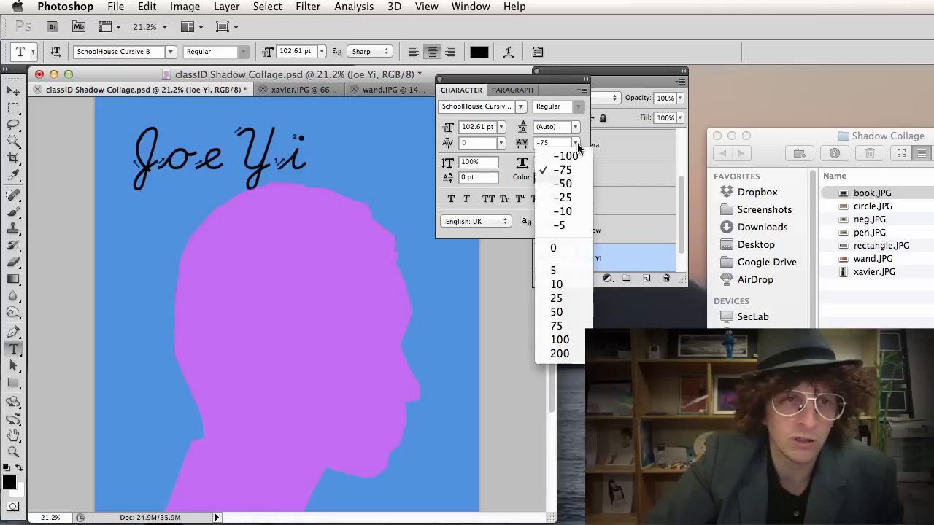
left_click(573, 155)
left_click(564, 141)
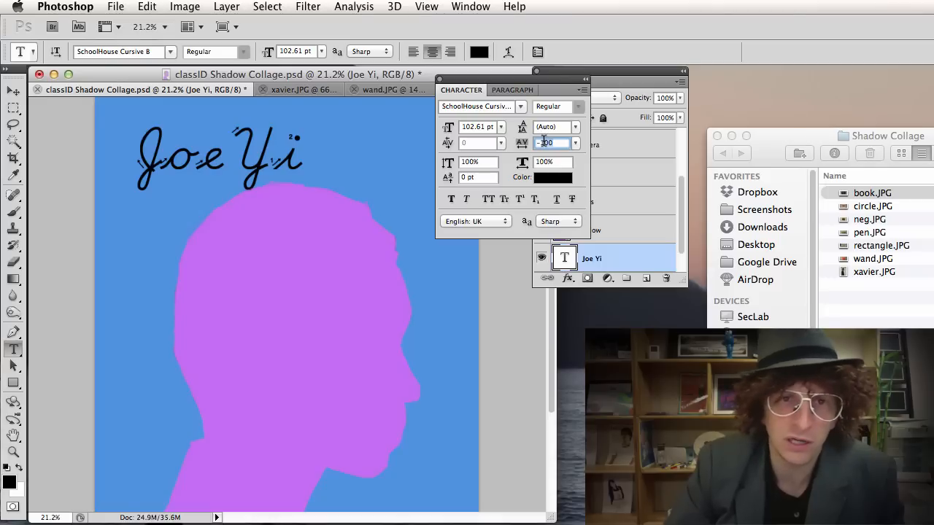
type("-150")
key("Return")
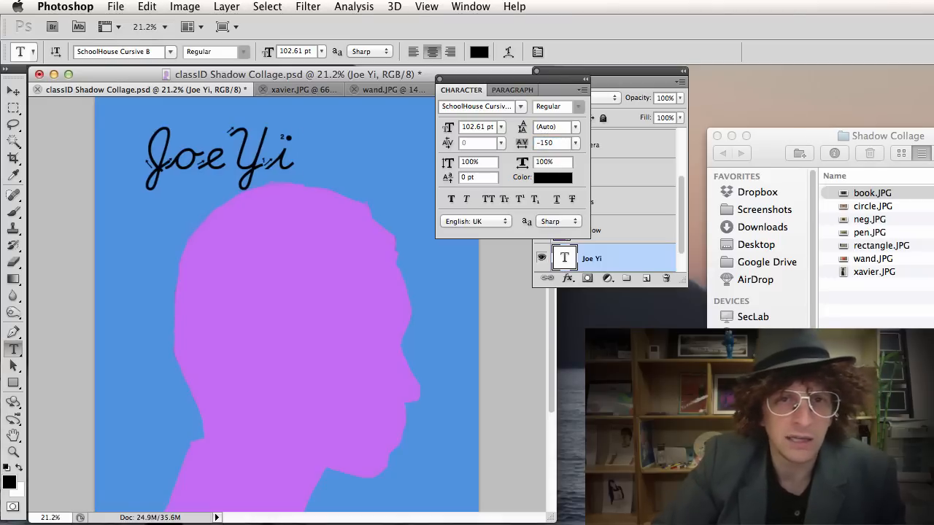
Set the name's horizontal scale to 111%.
left_click(558, 161)
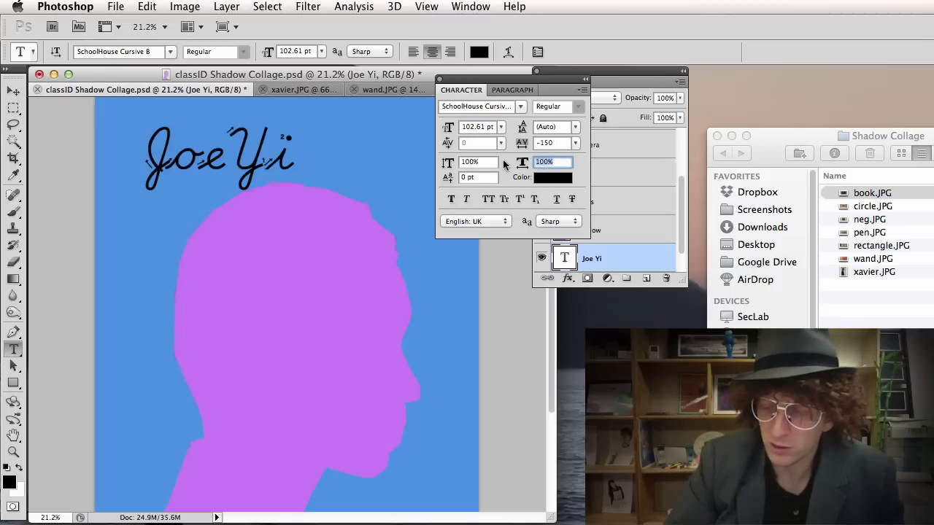
type("150")
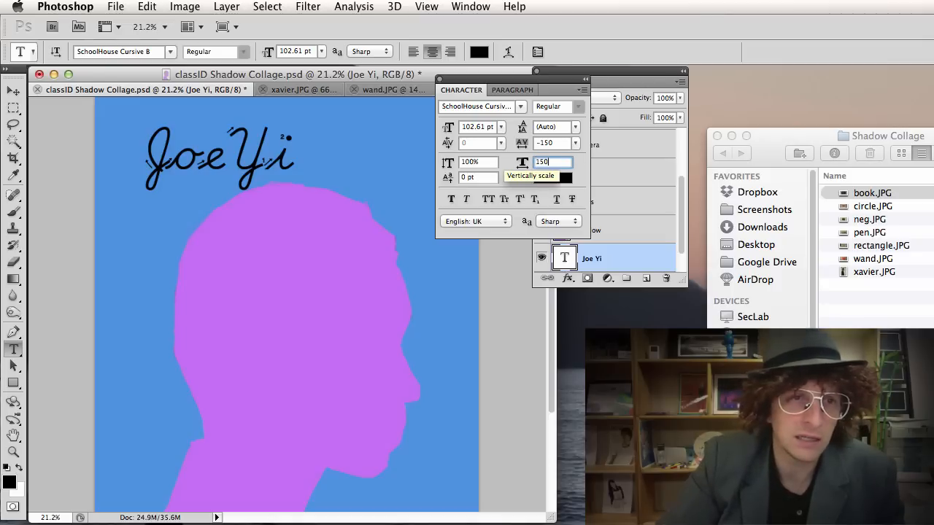
key("Return")
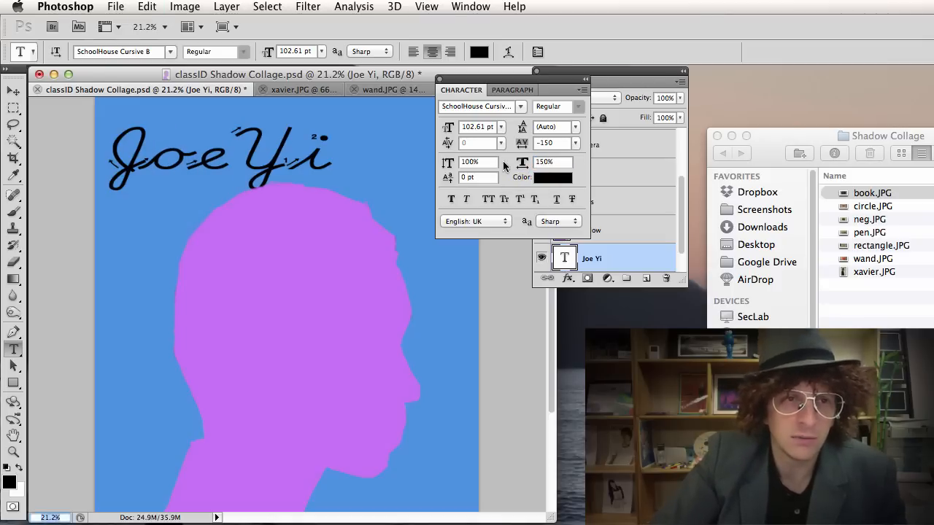
left_click_drag(557, 162, 509, 163)
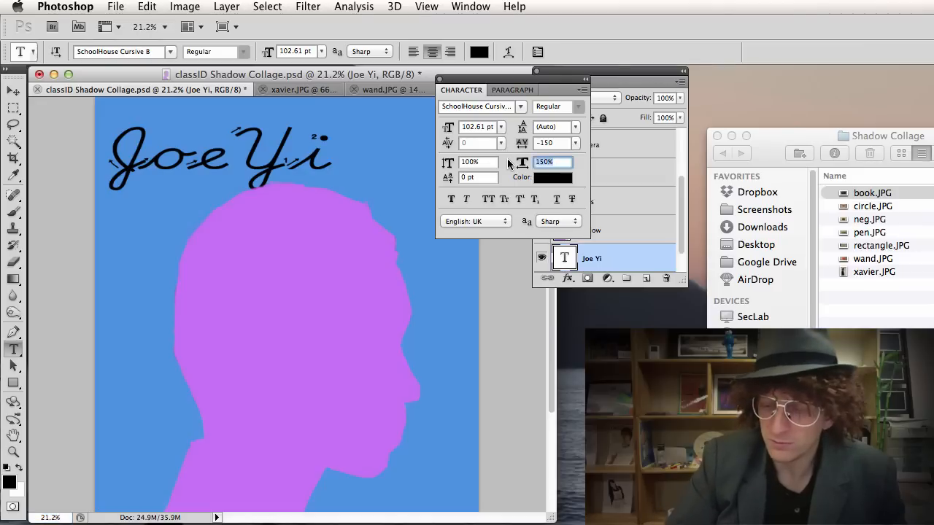
type("111")
key("Return")
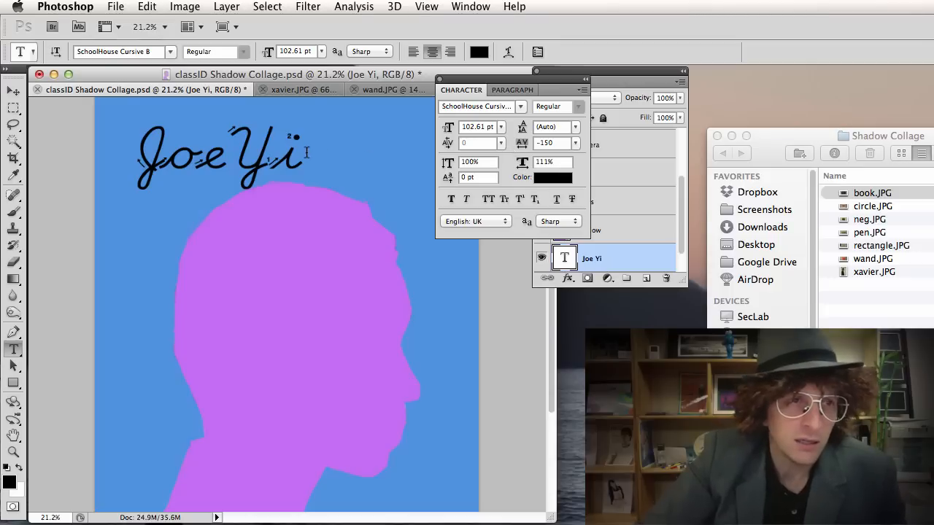
Rotate the name about -14.8° and place it upper left, above the silhouette's head.
left_click(13, 90)
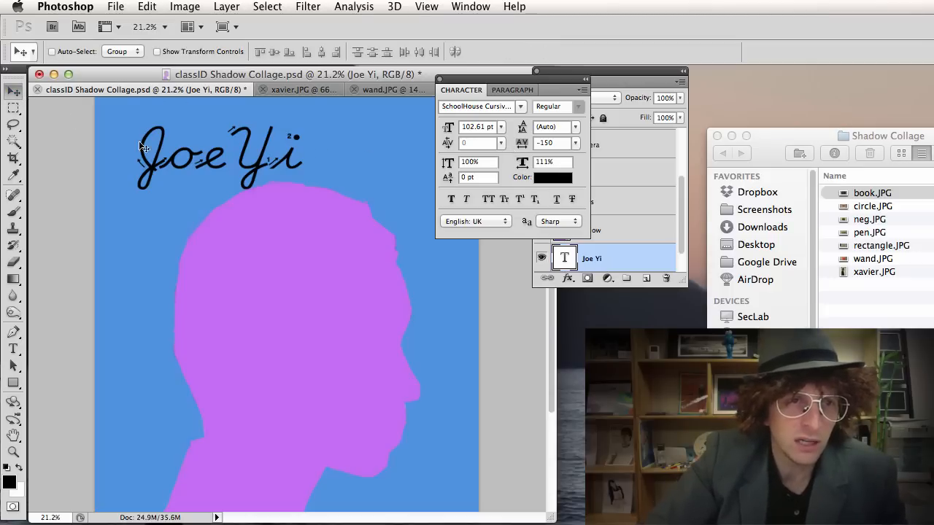
left_click_drag(206, 159, 198, 154)
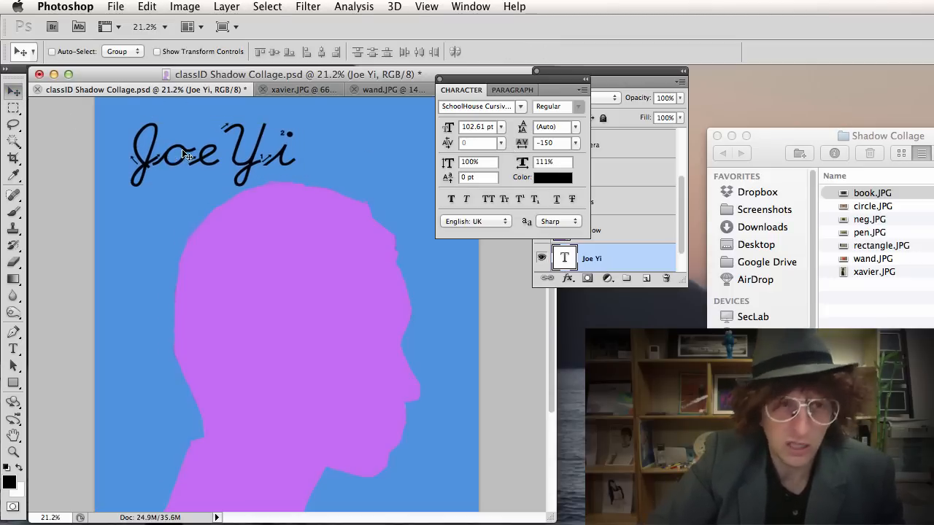
key("super+t")
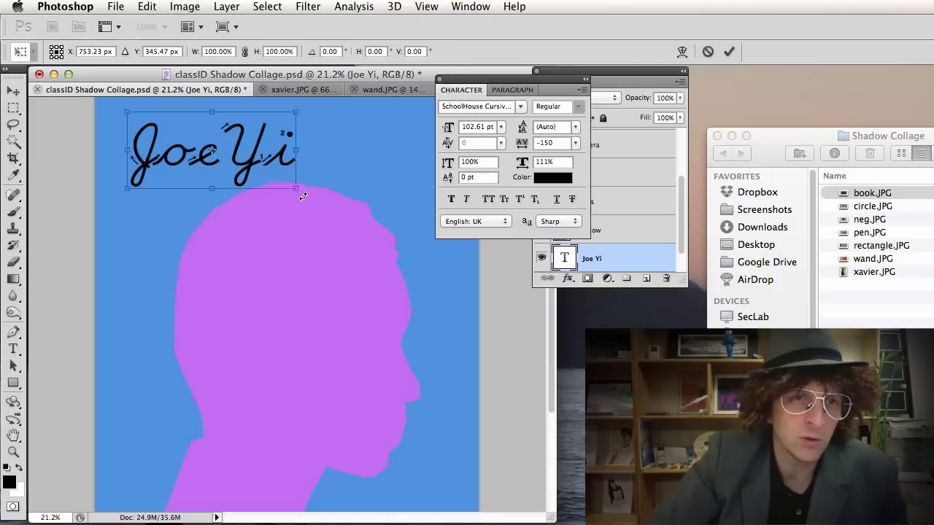
left_click_drag(303, 196, 297, 171)
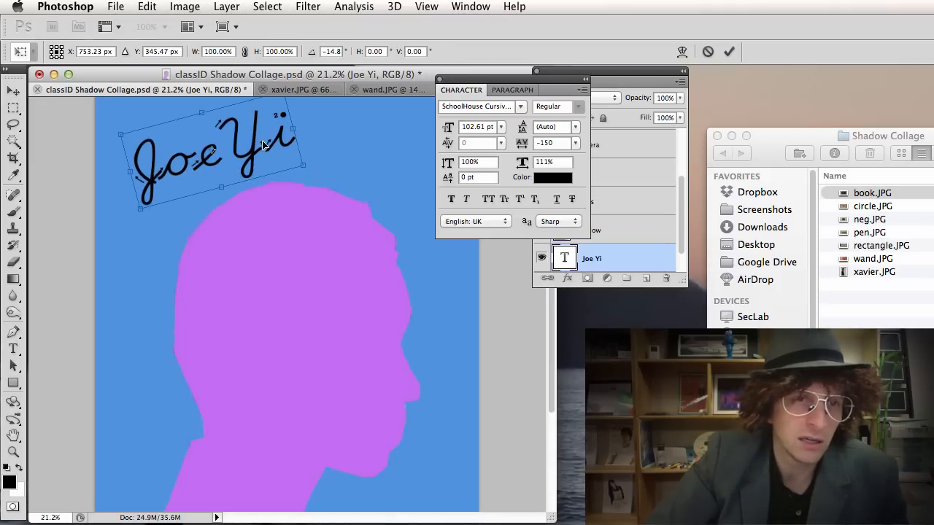
left_click_drag(264, 144, 245, 157)
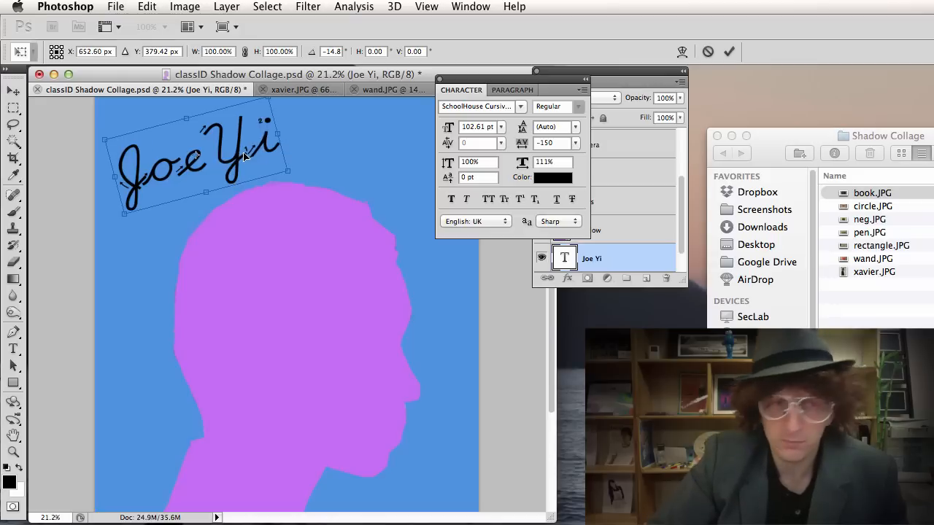
key("Return")
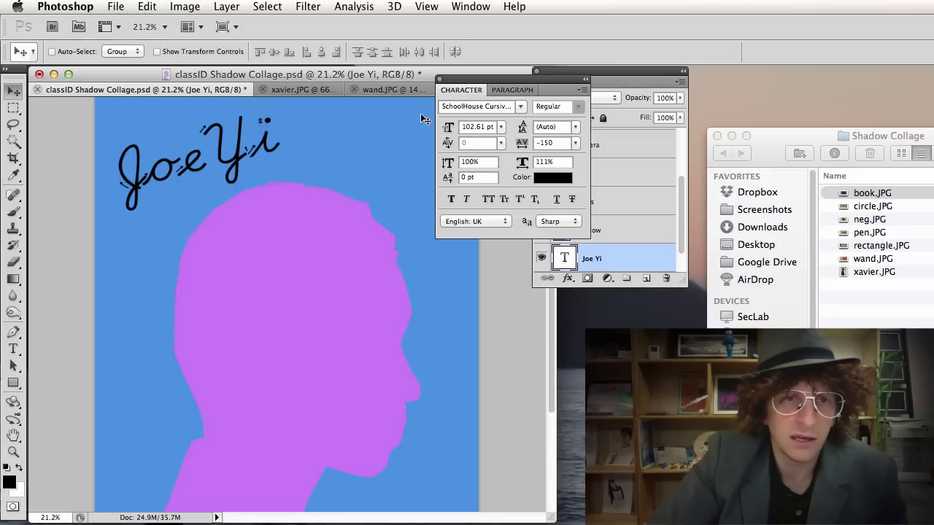
left_click_drag(466, 79, 347, 105)
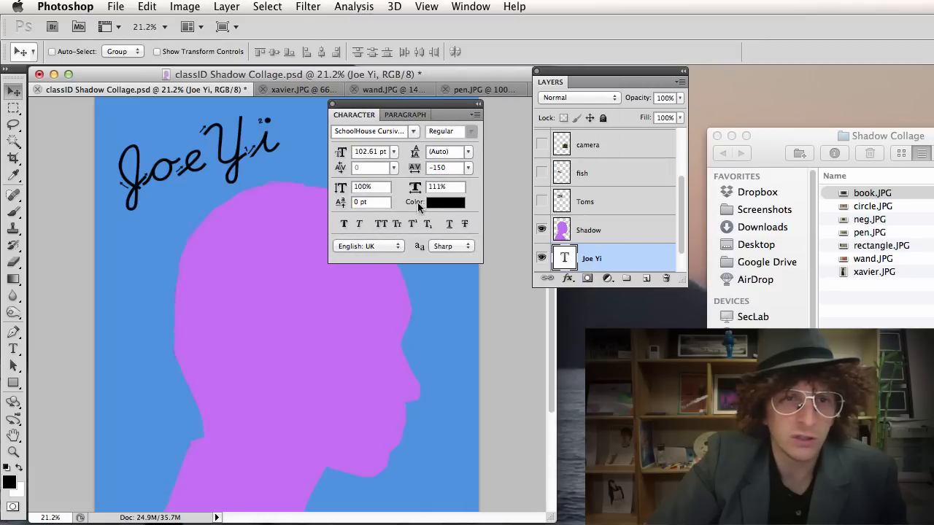
Recolour the name text from black to dark navy blue.
left_click(444, 204)
left_click(605, 340)
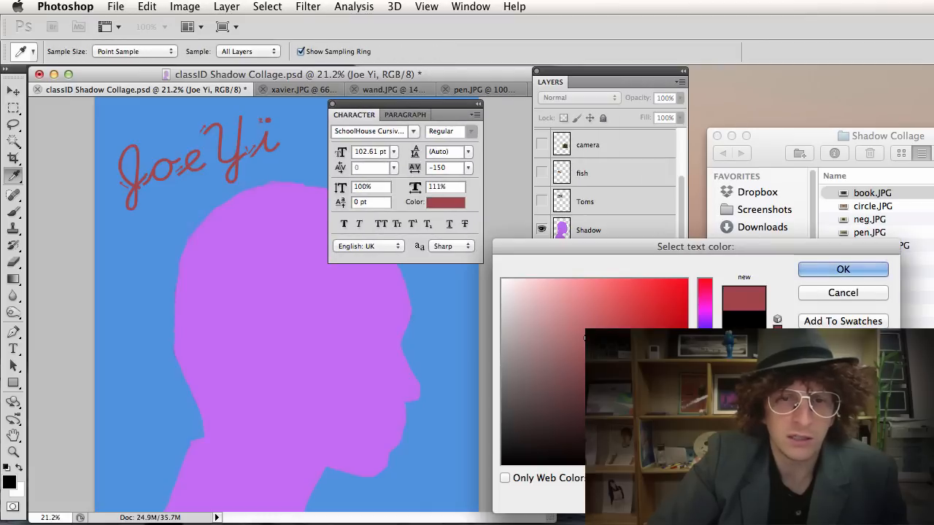
left_click(664, 392)
left_click(638, 313)
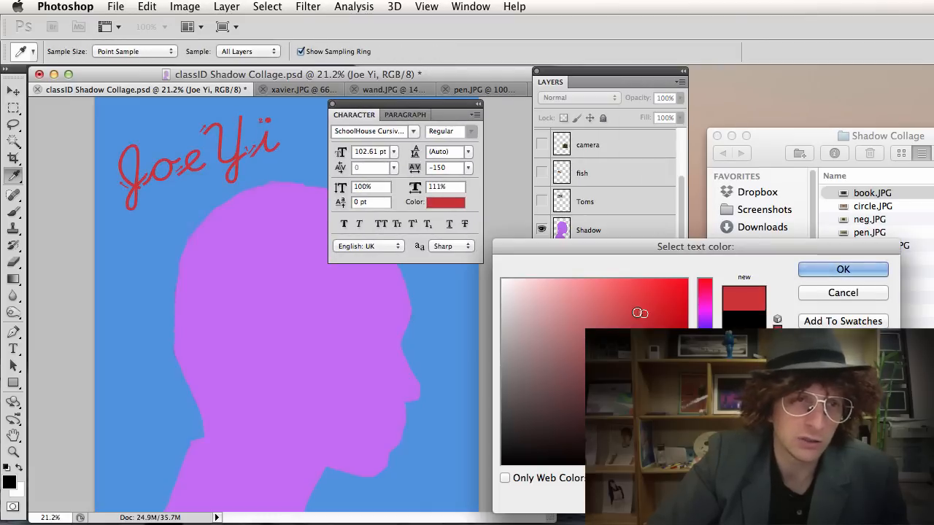
left_click(669, 371)
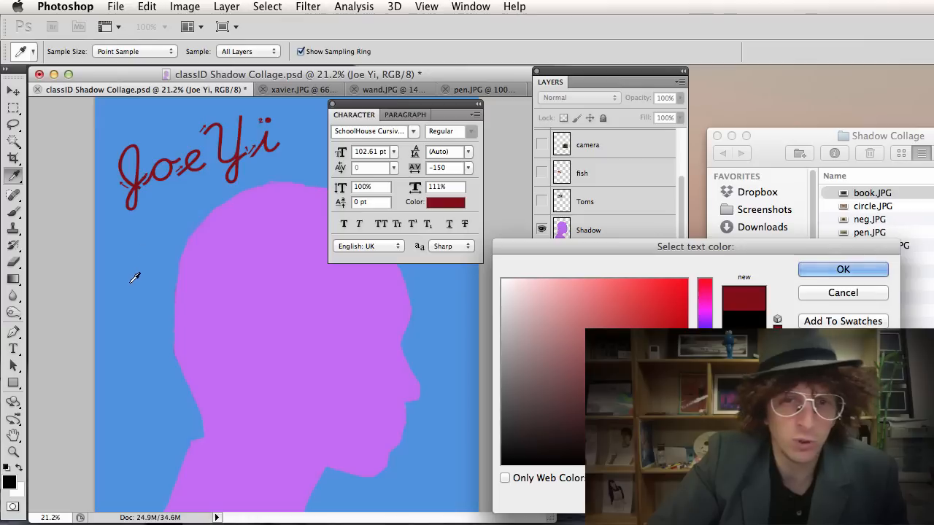
left_click(634, 327)
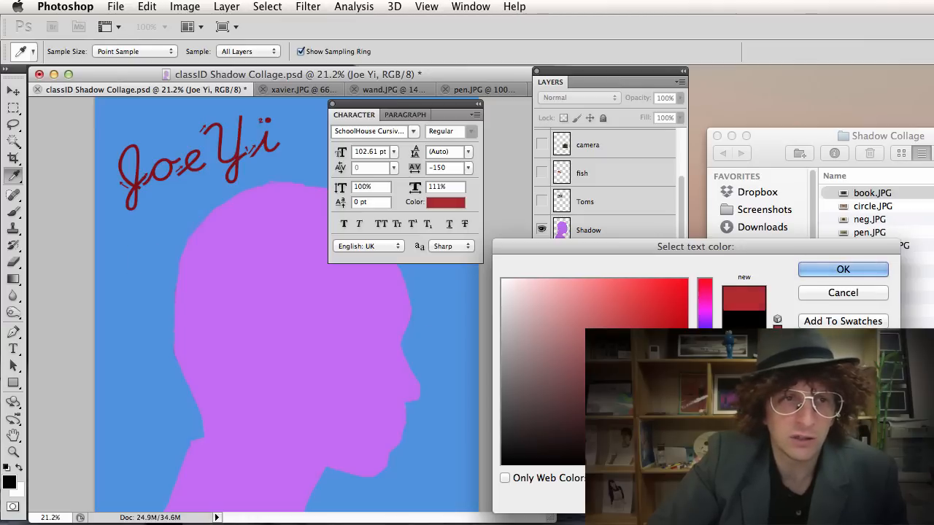
left_click(654, 346)
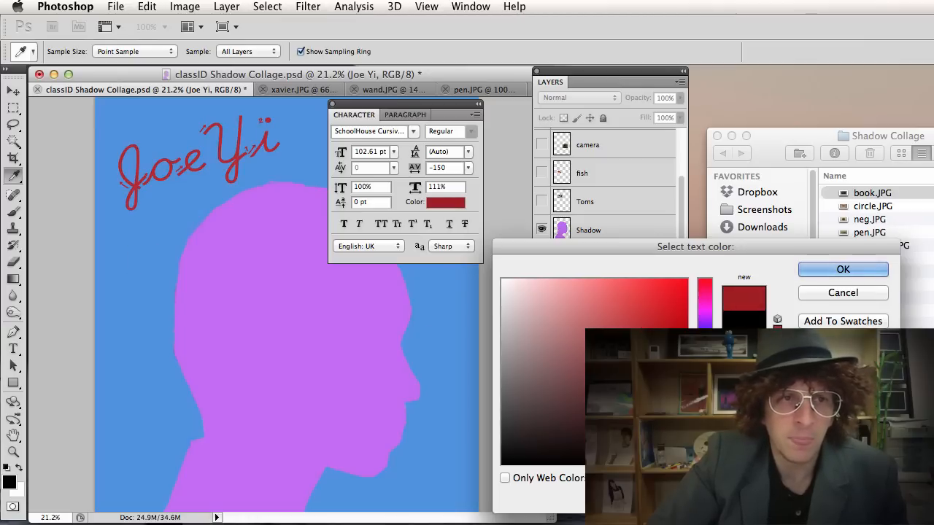
left_click(668, 404)
left_click(604, 372)
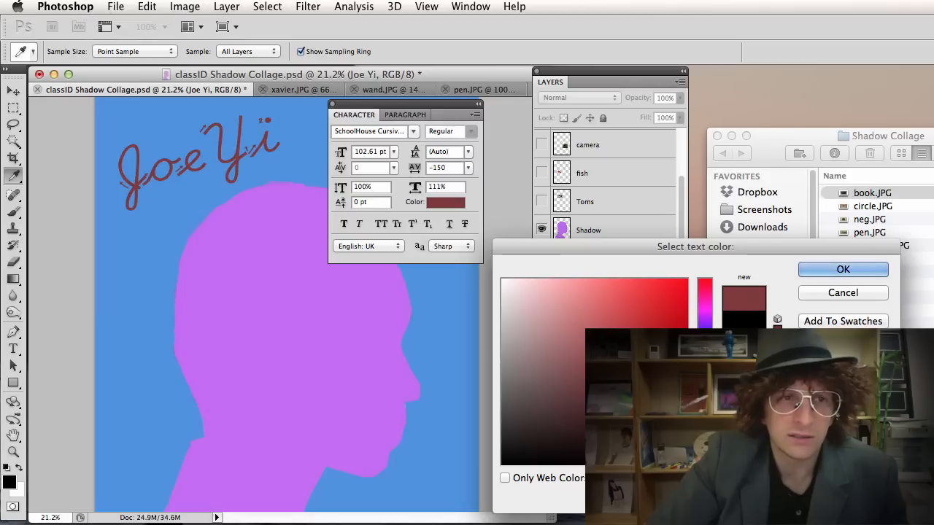
left_click(652, 377)
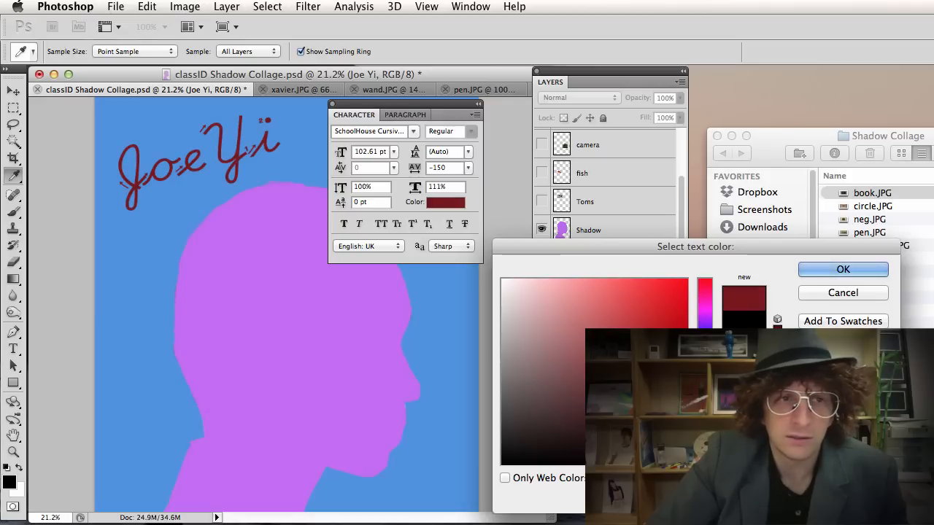
left_click(705, 343)
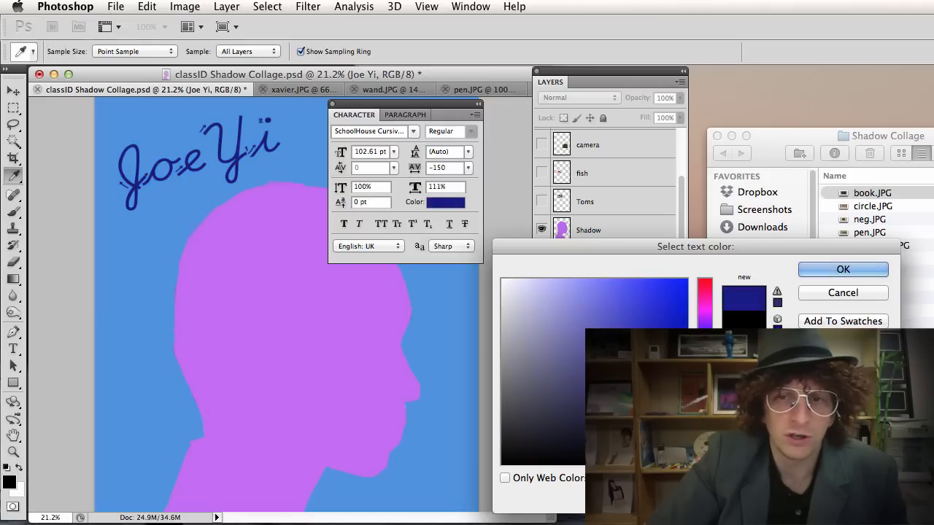
left_click(828, 269)
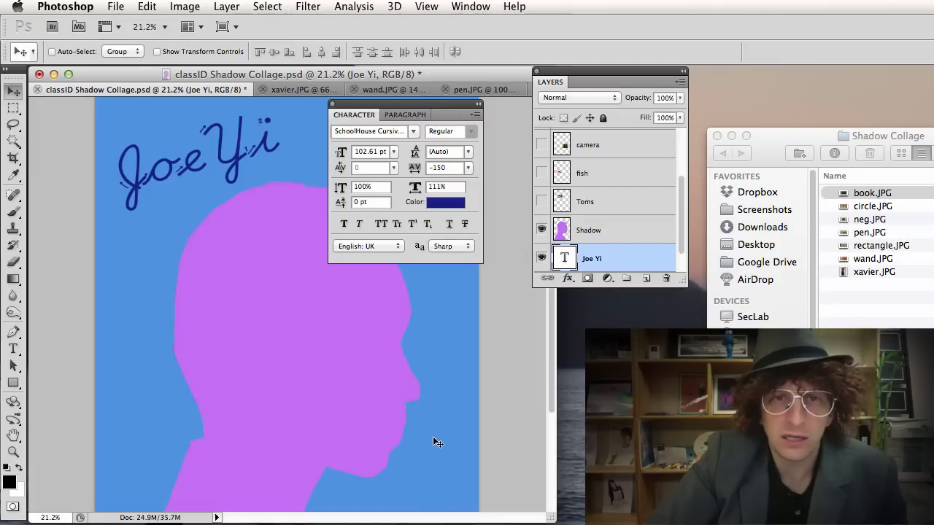
Add a drop shadow to the name text: 75% opacity, 7 px distance, 13 px size.
left_click_drag(584, 73, 444, 72)
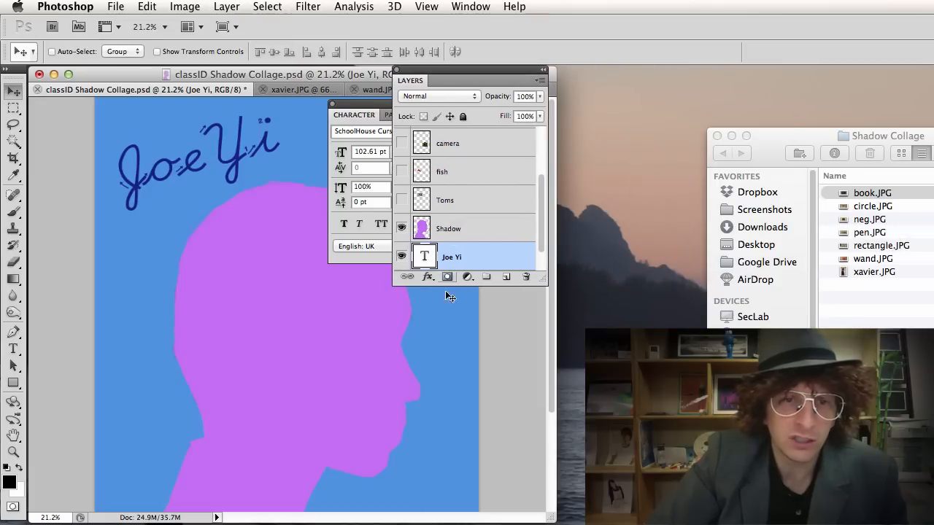
left_click(427, 279)
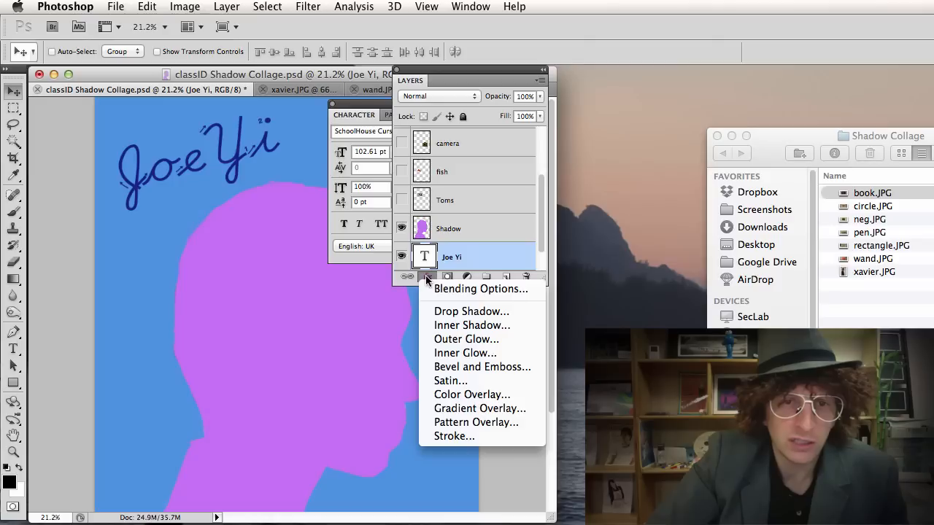
left_click(451, 312)
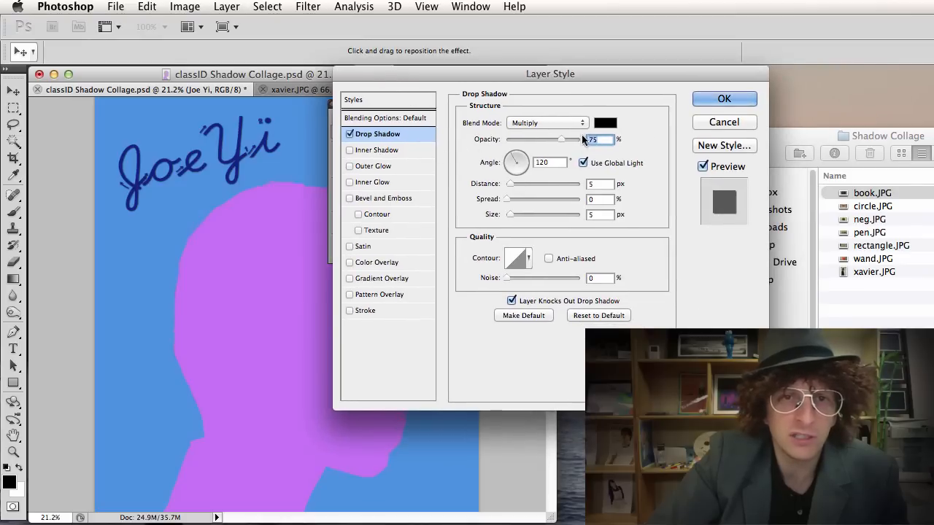
left_click_drag(509, 183, 514, 213)
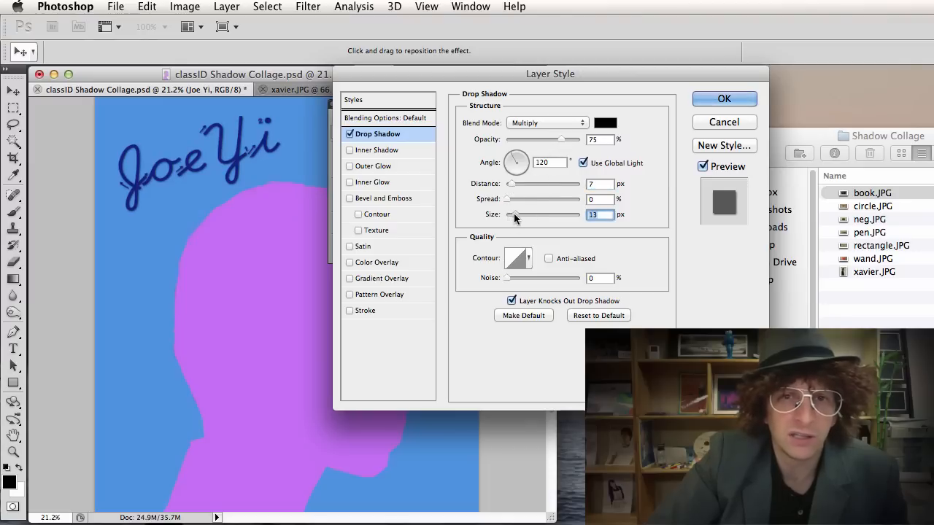
left_click(722, 99)
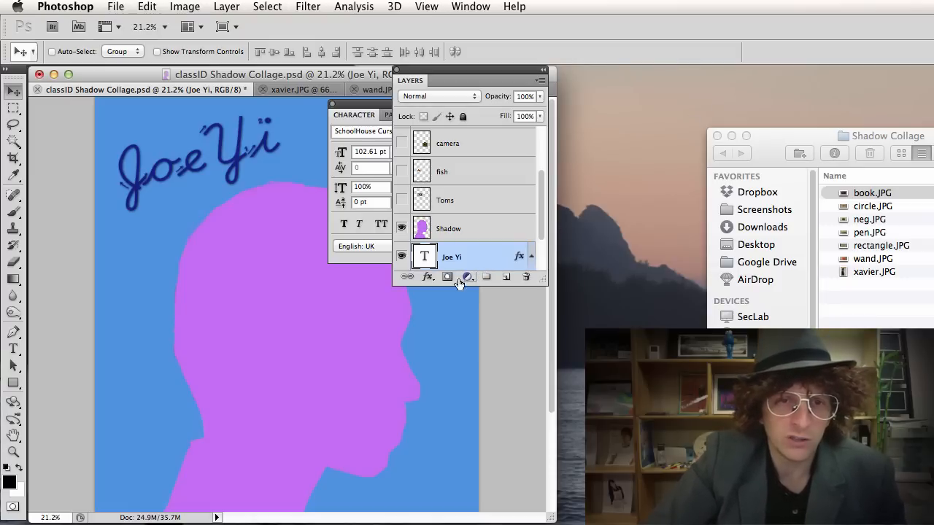
Add a 1 px near-white outside stroke to the name text.
left_click(427, 277)
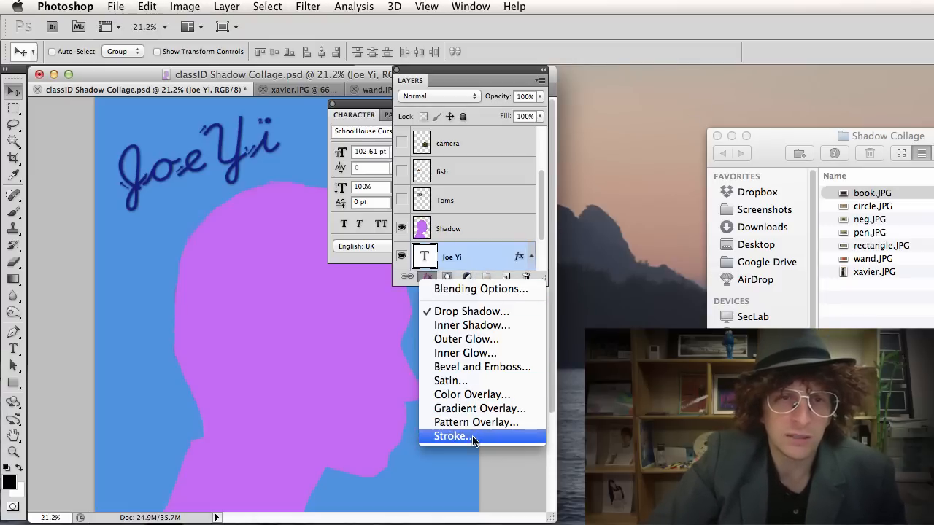
left_click(452, 437)
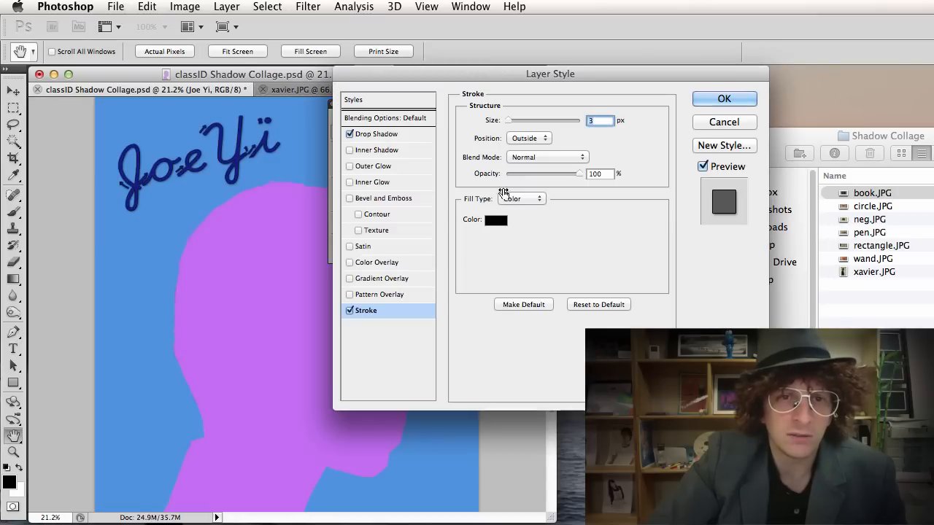
left_click(496, 219)
left_click_drag(526, 292, 508, 279)
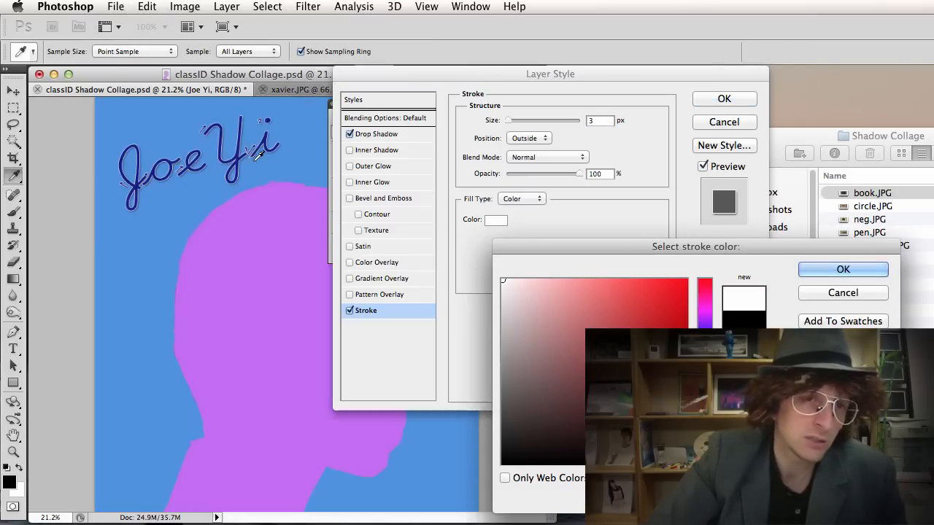
left_click(843, 269)
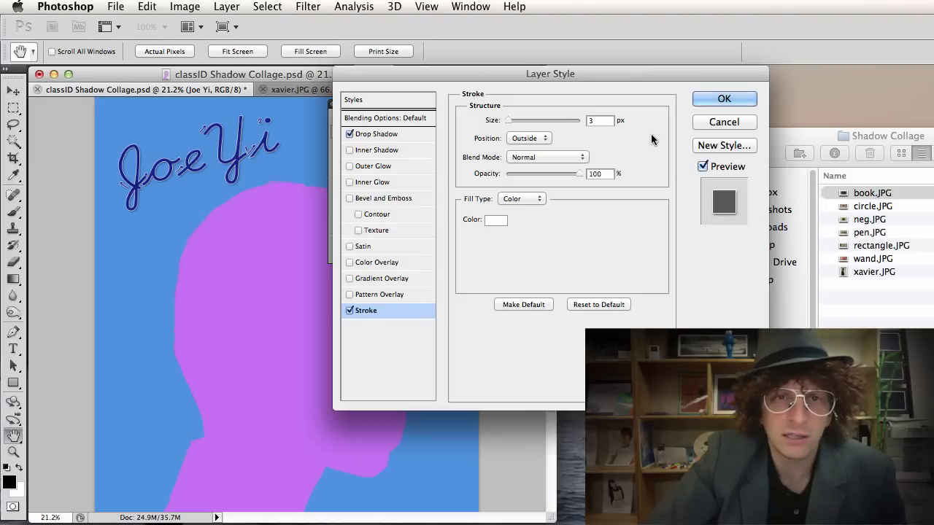
left_click_drag(512, 121, 506, 120)
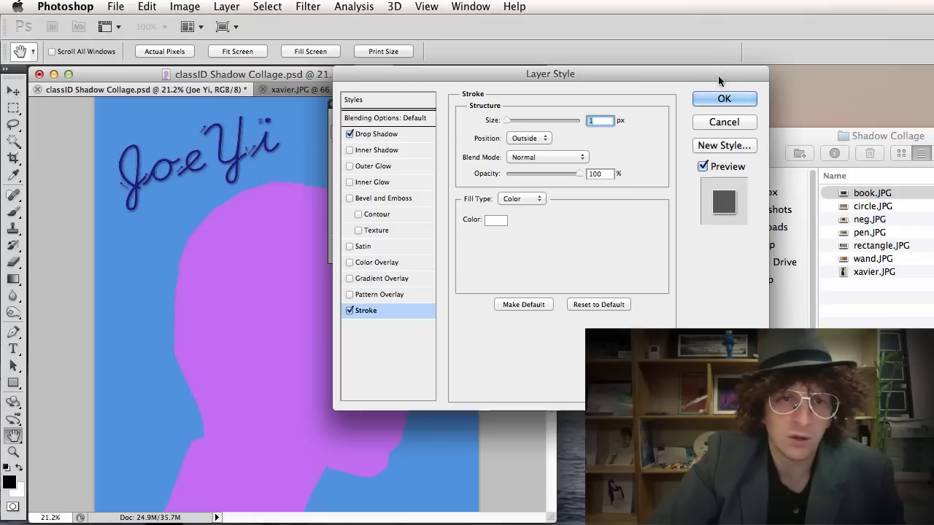
Add Bevel and Emboss to the text, apply the effects, and rearrange the Layers and Character panels.
left_click(346, 198)
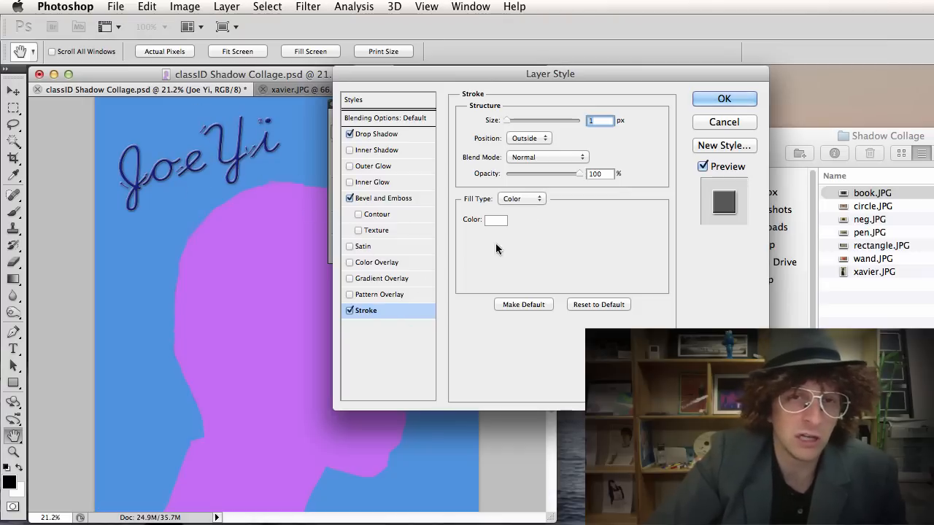
left_click(710, 98)
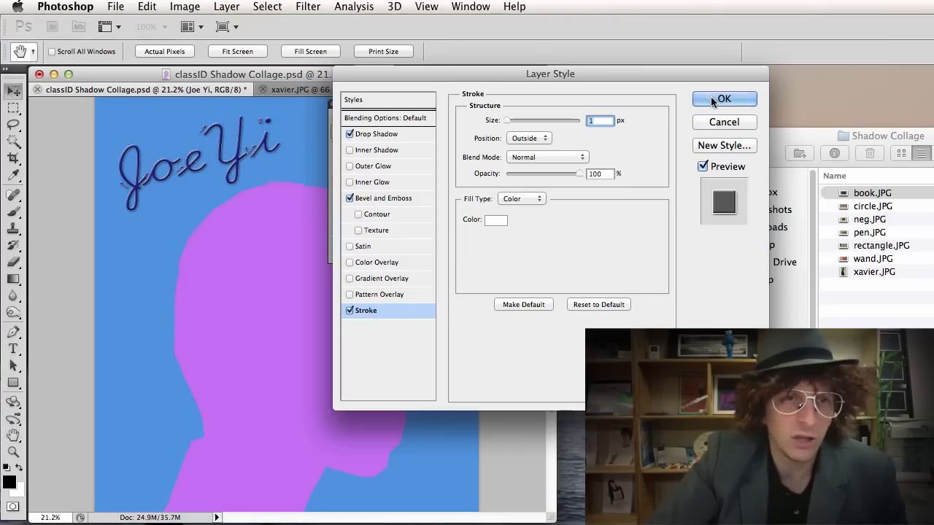
left_click_drag(407, 86, 595, 206)
left_click_drag(448, 102, 769, 202)
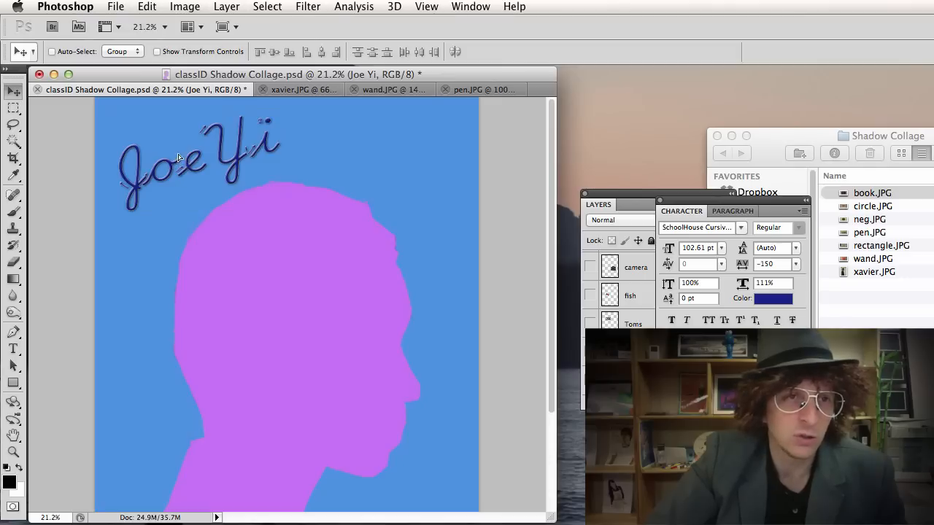
Nudge the name text up-left, then switch to the example collage in Firefox.
mouse_move(177, 165)
left_mouse_down()
mouse_move(165, 138)
mouse_move(183, 174)
mouse_move(172, 183)
mouse_move(382, 153)
mouse_move(171, 166)
left_mouse_up()
key("super+Tab")
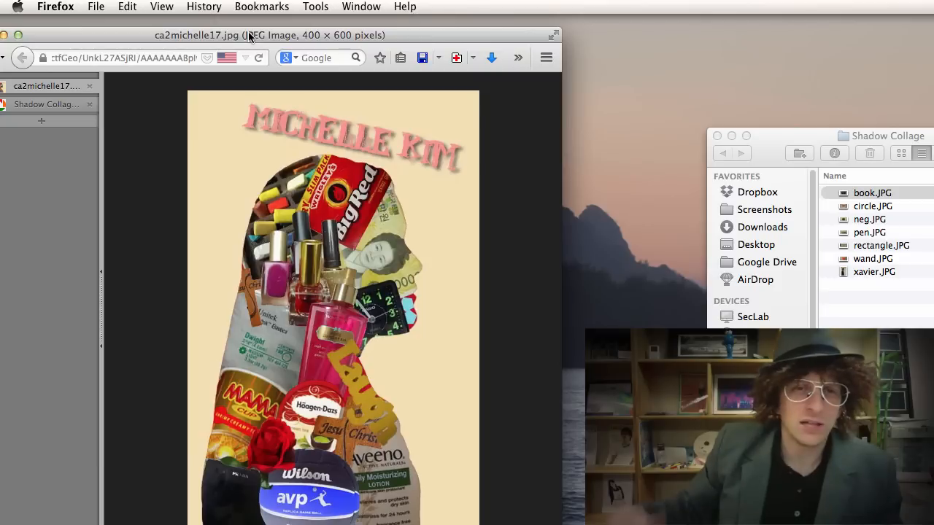